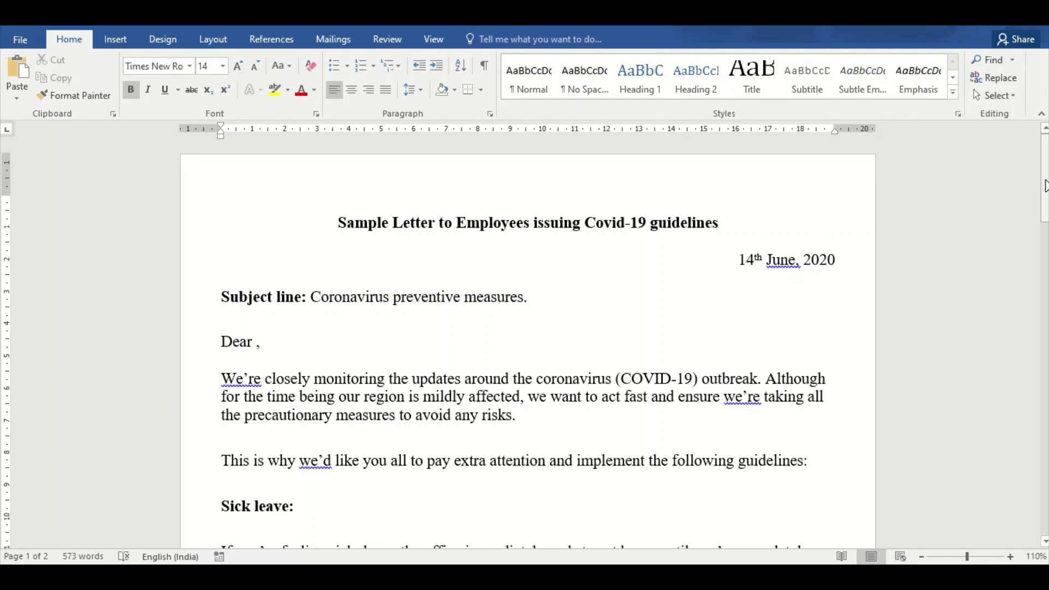
Place the cursor above the Subject line and show the Mailings tab's Start Mail Merge document-type list
drag(1045, 185, 1045, 454)
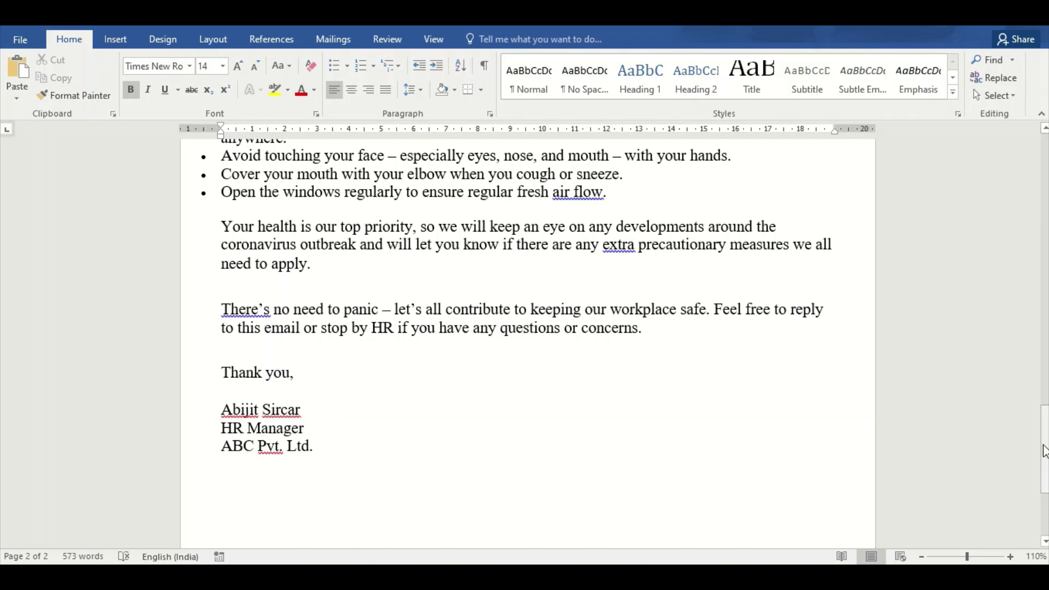
drag(1043, 445, 1036, 170)
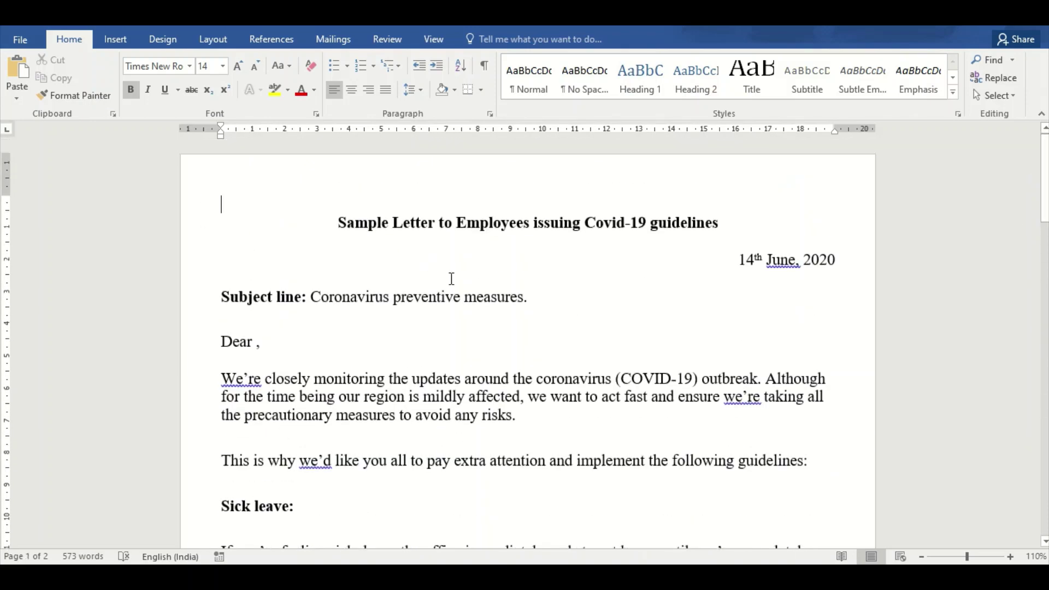
click(228, 283)
click(333, 39)
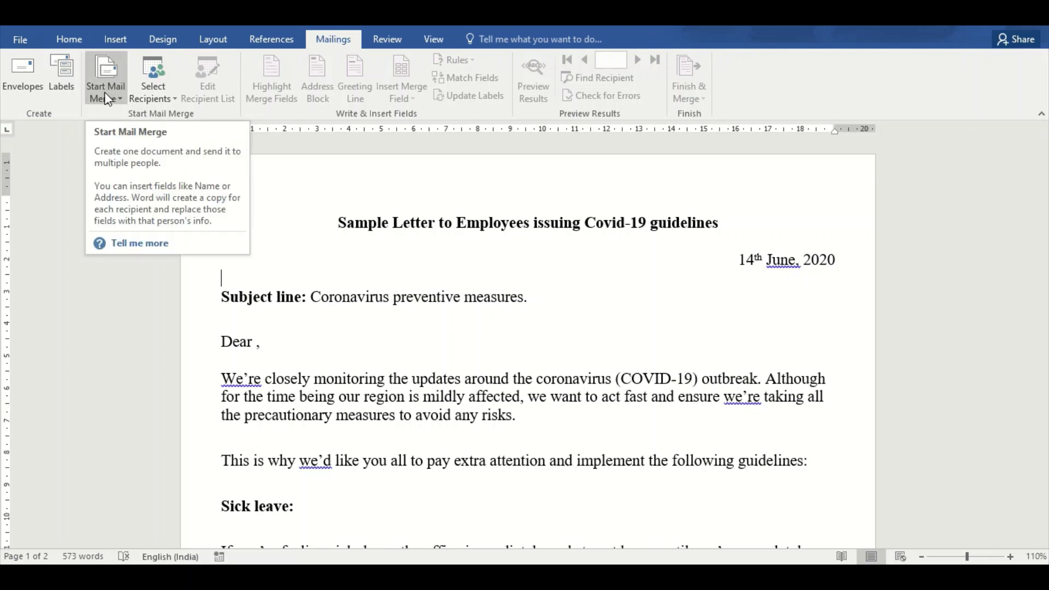
click(119, 99)
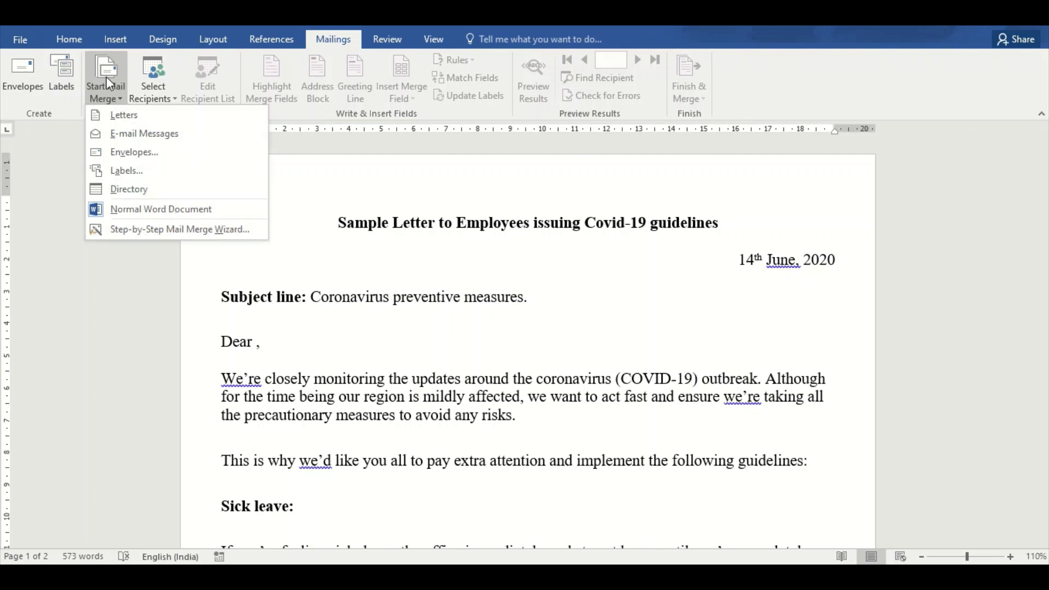
click(123, 99)
click(70, 39)
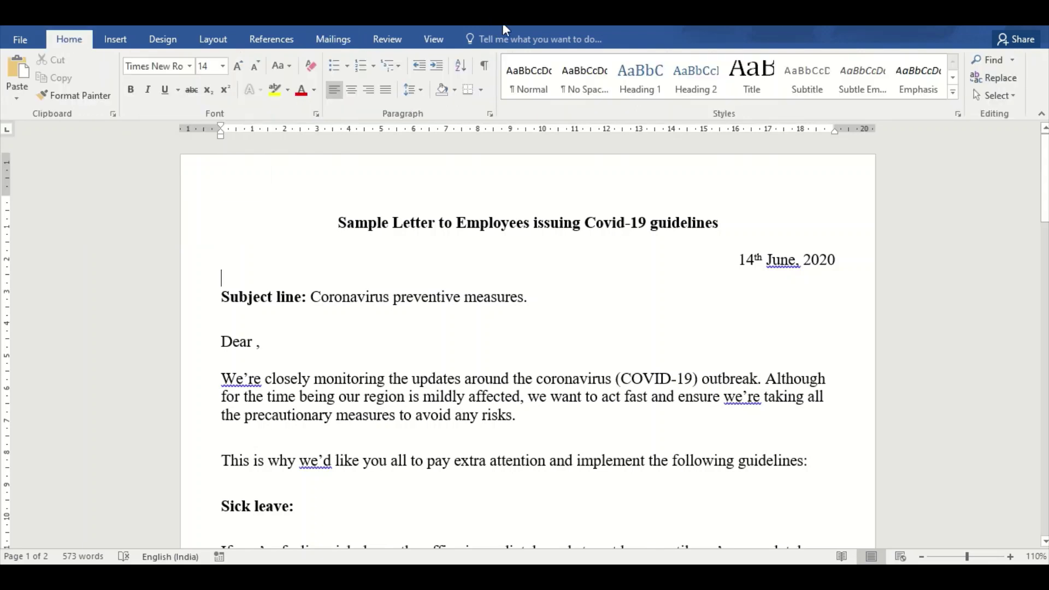
click(332, 41)
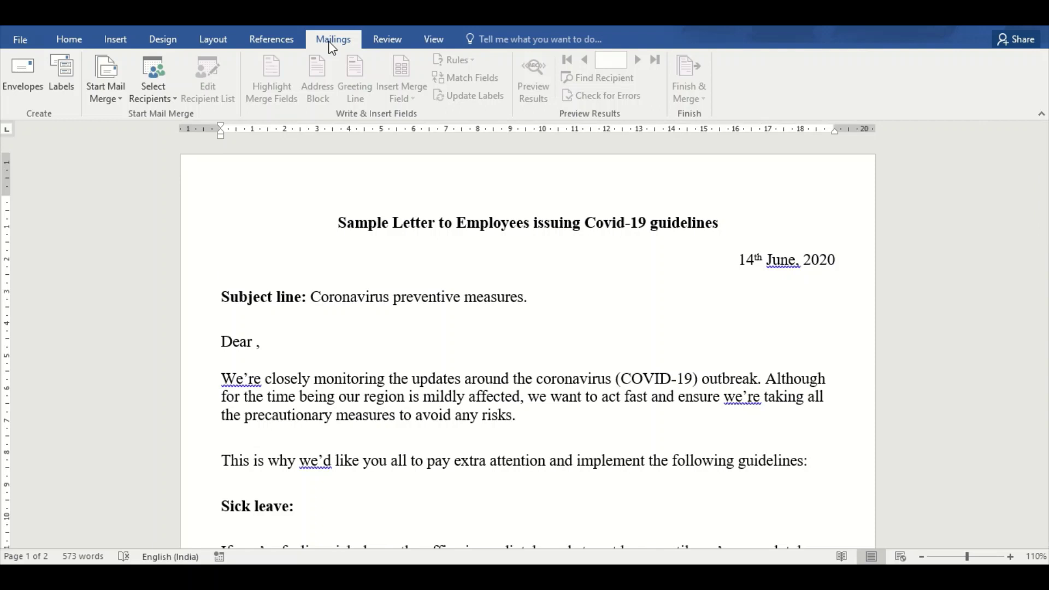
click(119, 91)
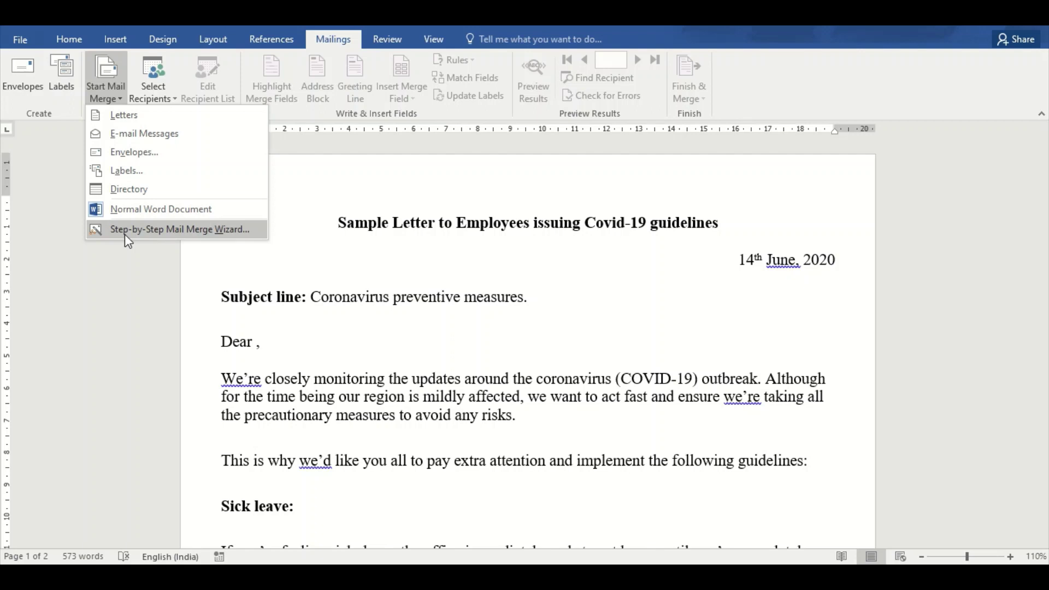
Launch the Step-by-Step Mail Merge Wizard, advance to Select recipients, and choose Type a new list
click(125, 234)
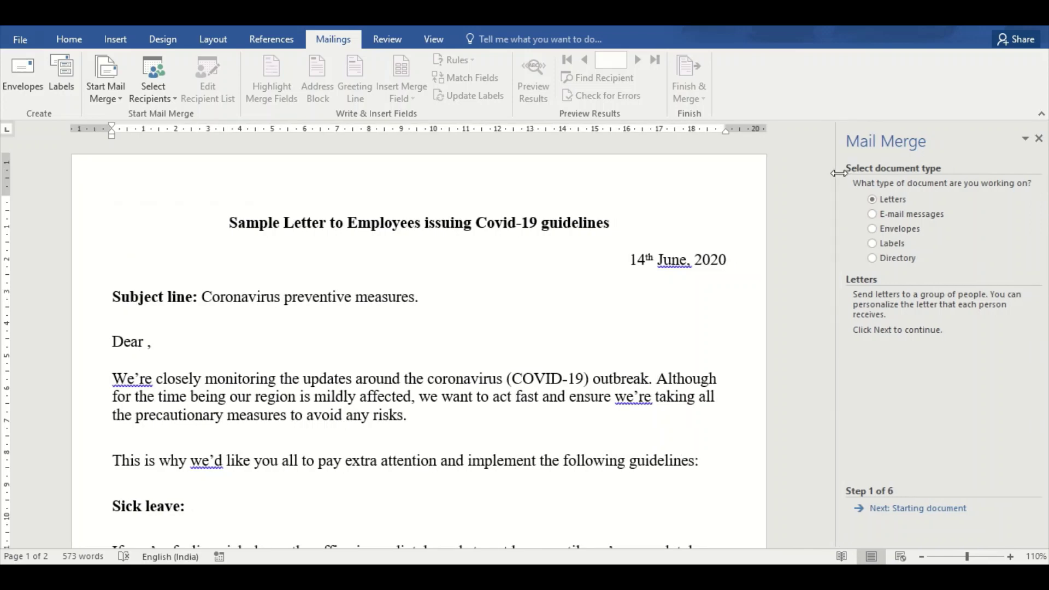
drag(839, 173, 799, 178)
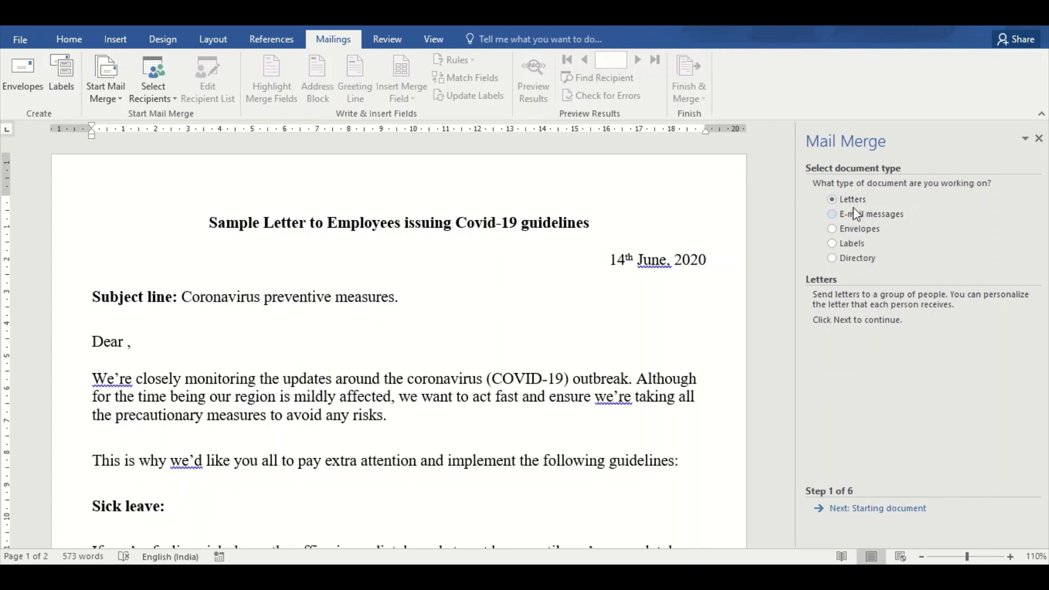
click(895, 513)
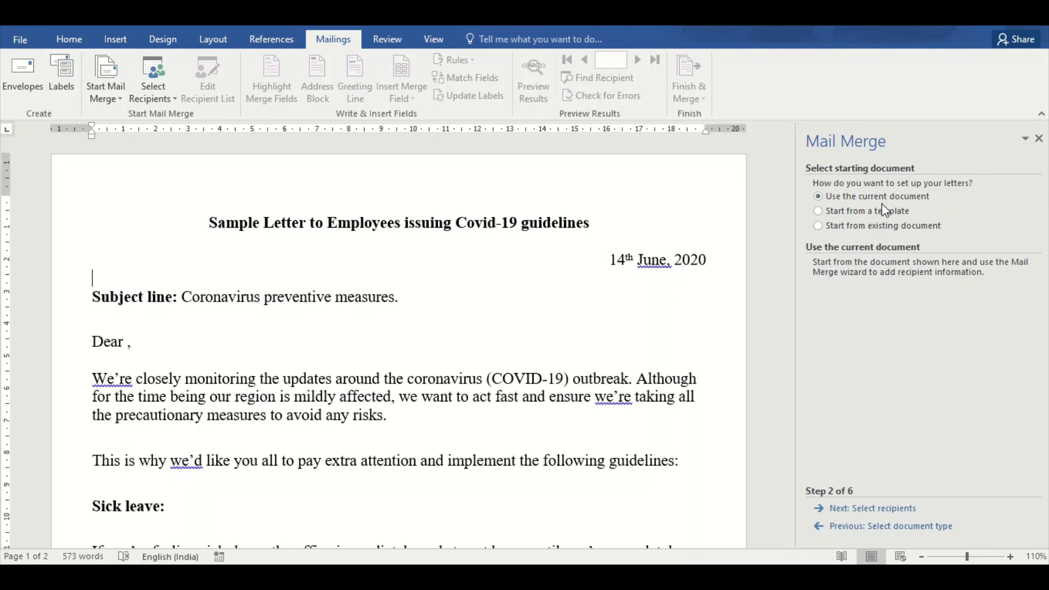
click(881, 512)
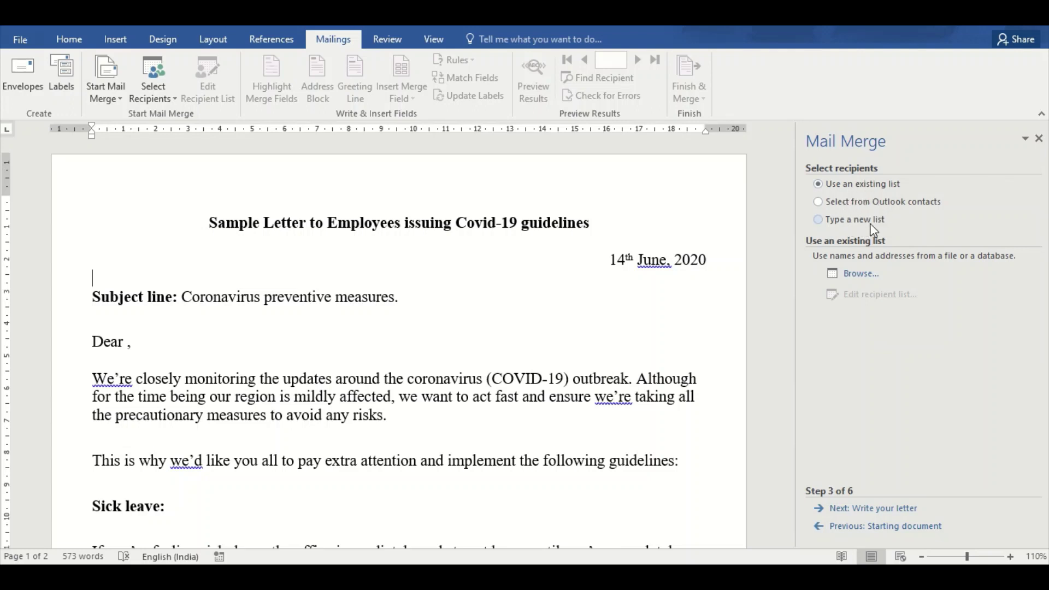
click(823, 222)
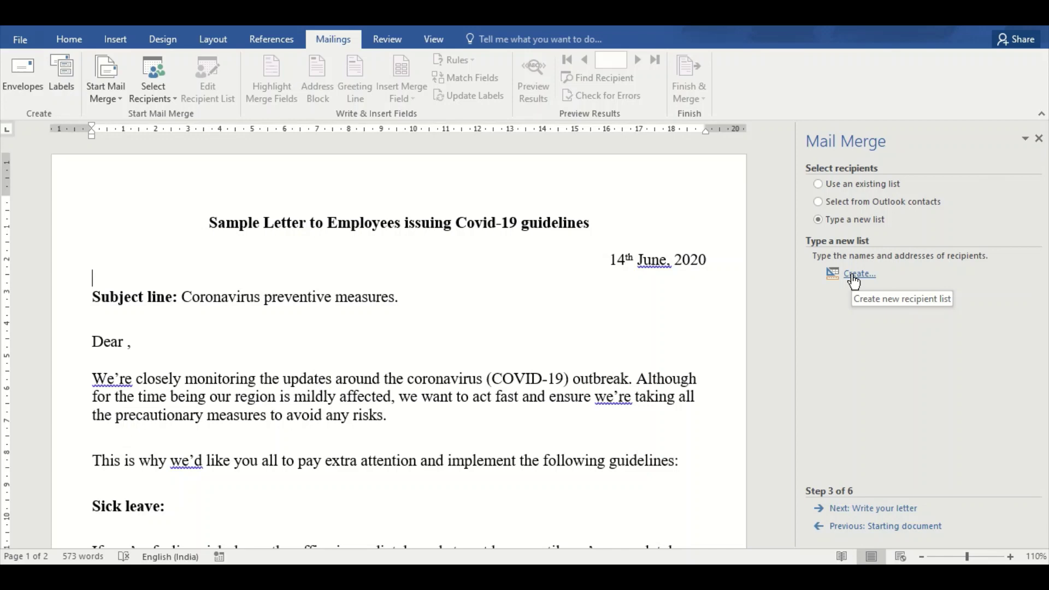
Create a new recipient list and remove its Title column
click(853, 276)
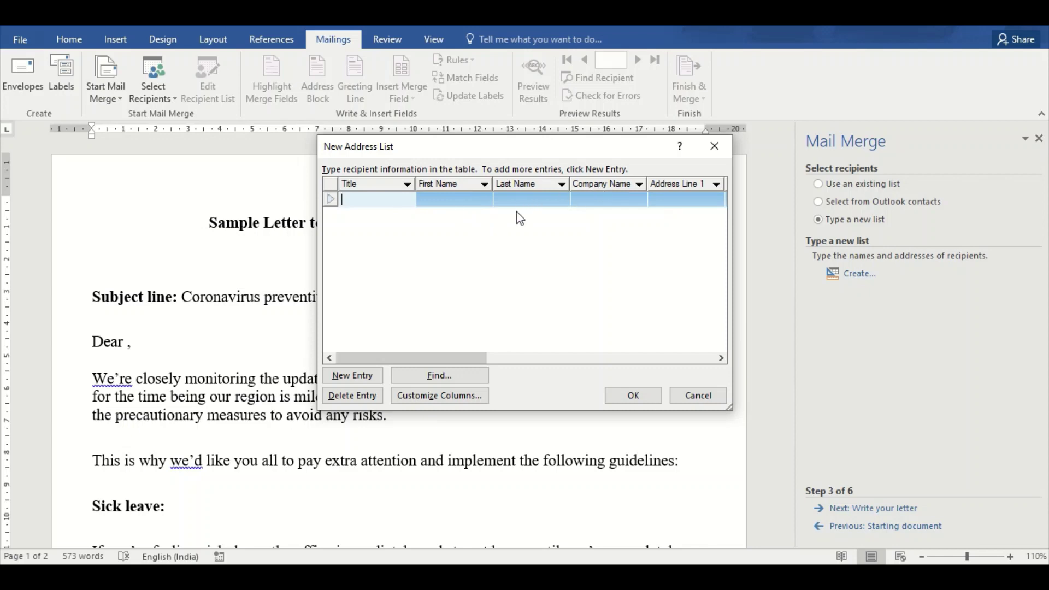
click(432, 399)
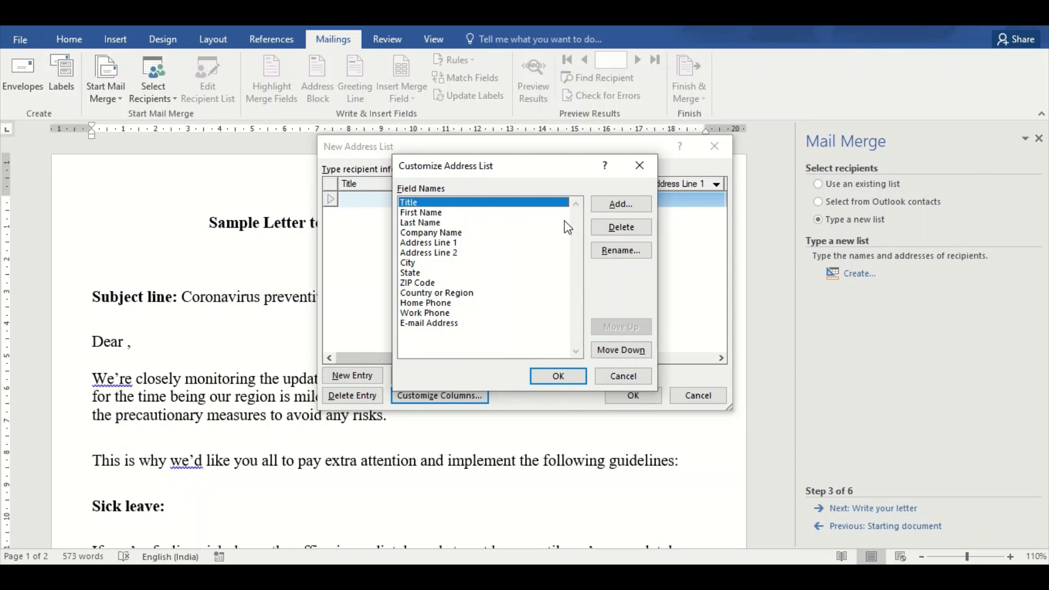
click(612, 227)
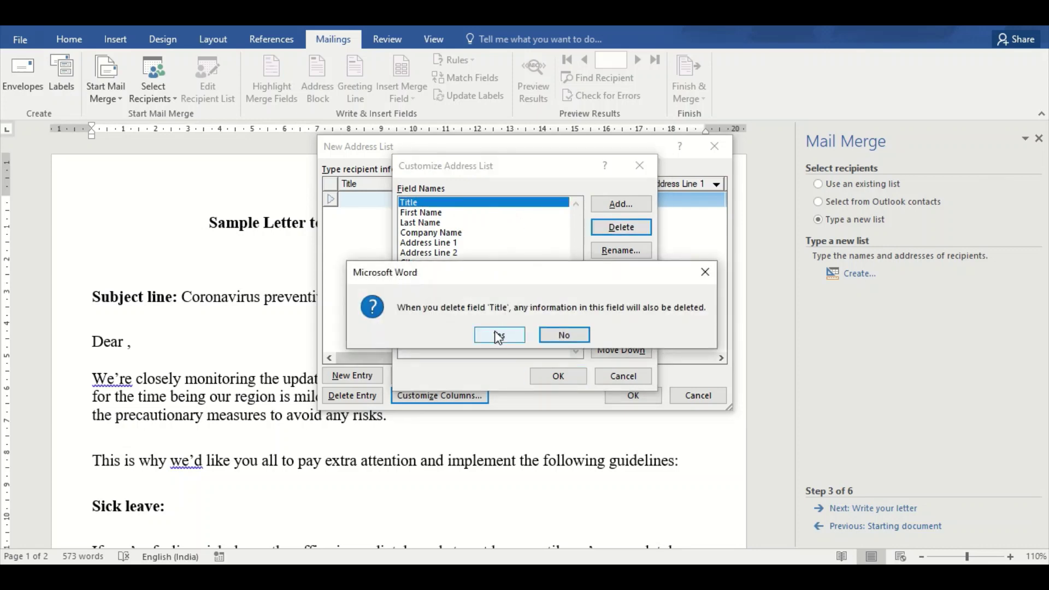
click(498, 335)
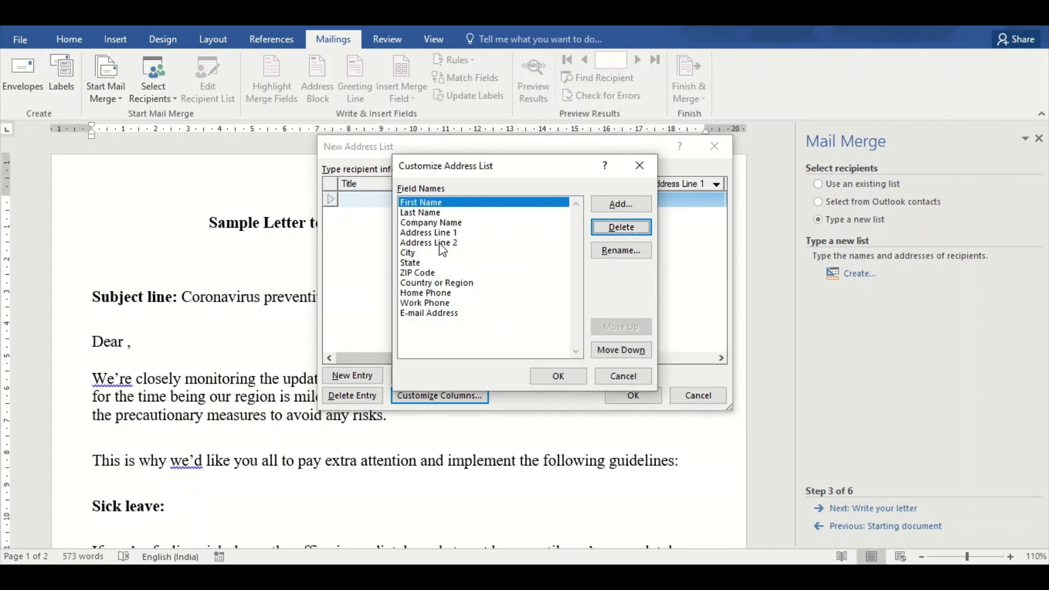
Rename Home Phone to Mobile, add a Designation field, and apply the customized columns
click(440, 243)
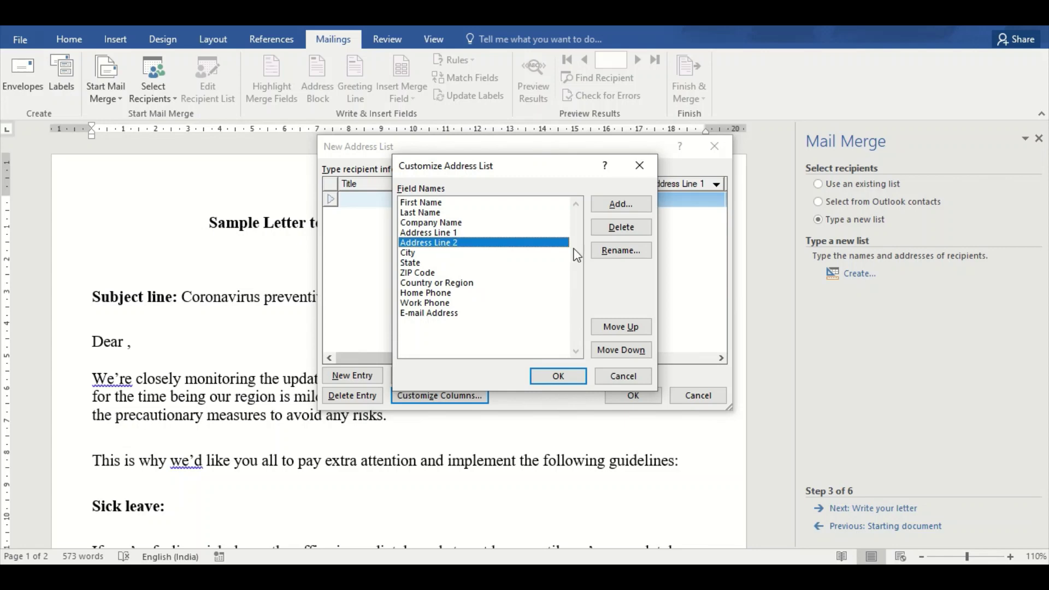
click(433, 294)
click(615, 252)
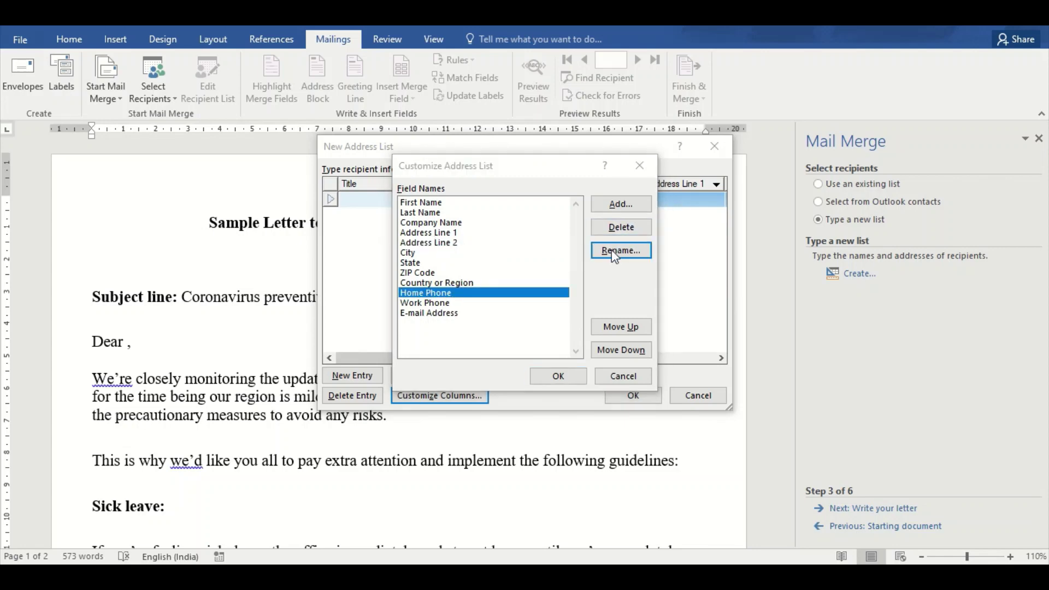
text(M)
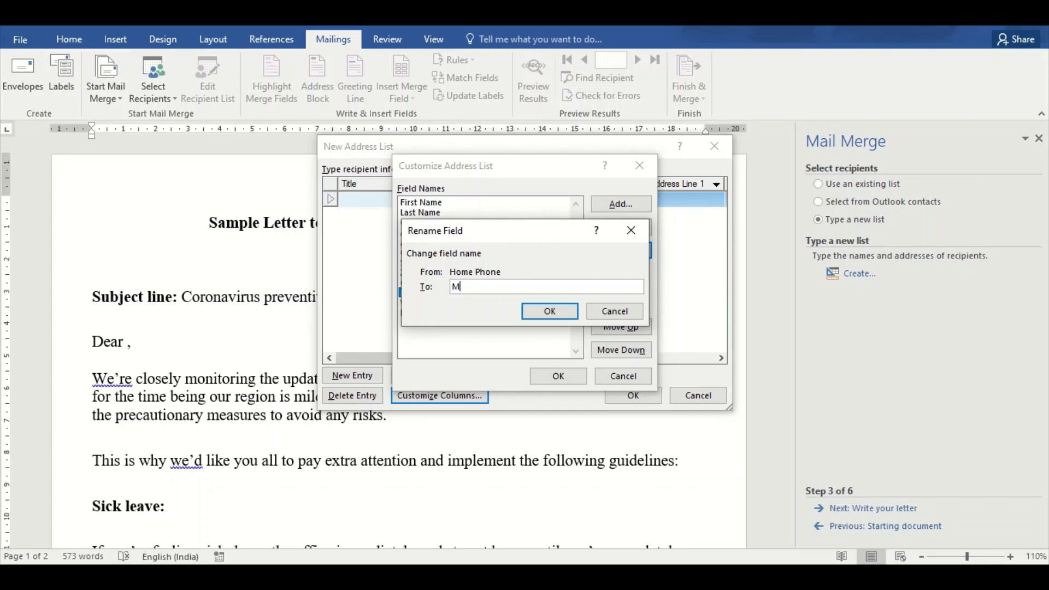
text(obile)
click(551, 311)
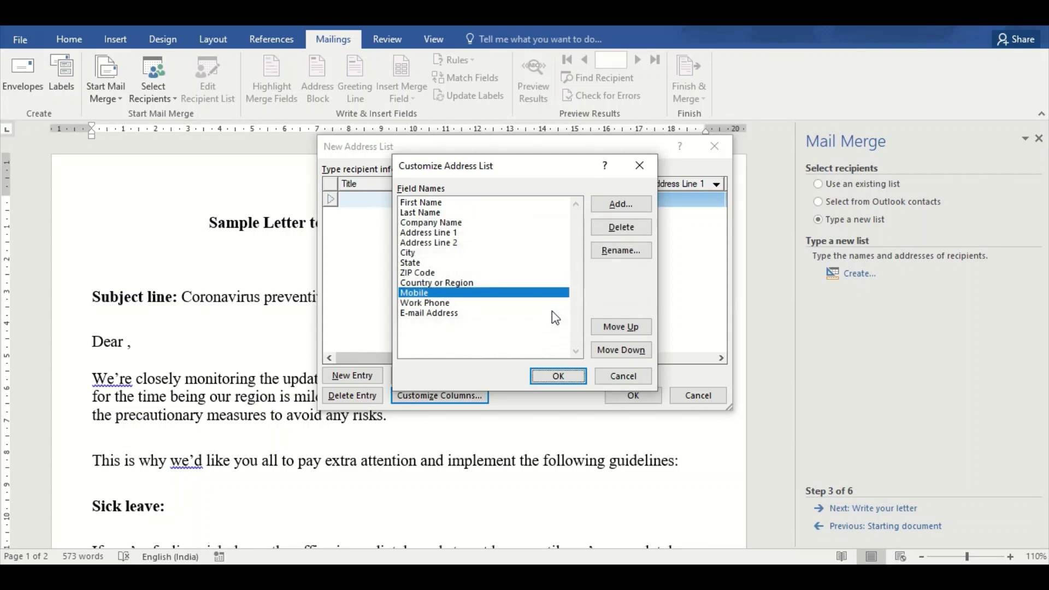
click(614, 210)
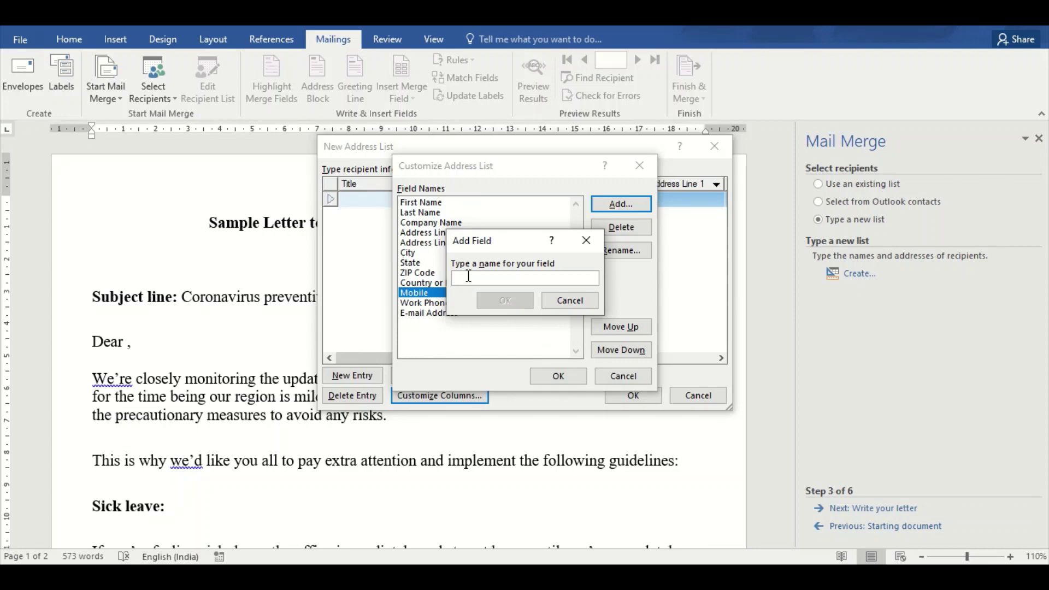
text(D)
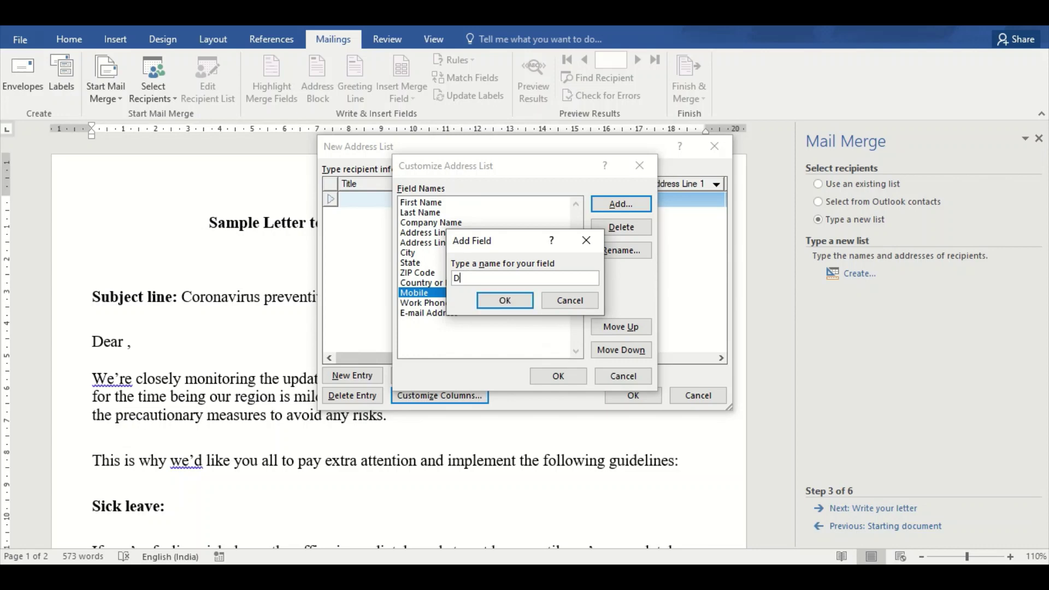
text(esignation)
click(494, 301)
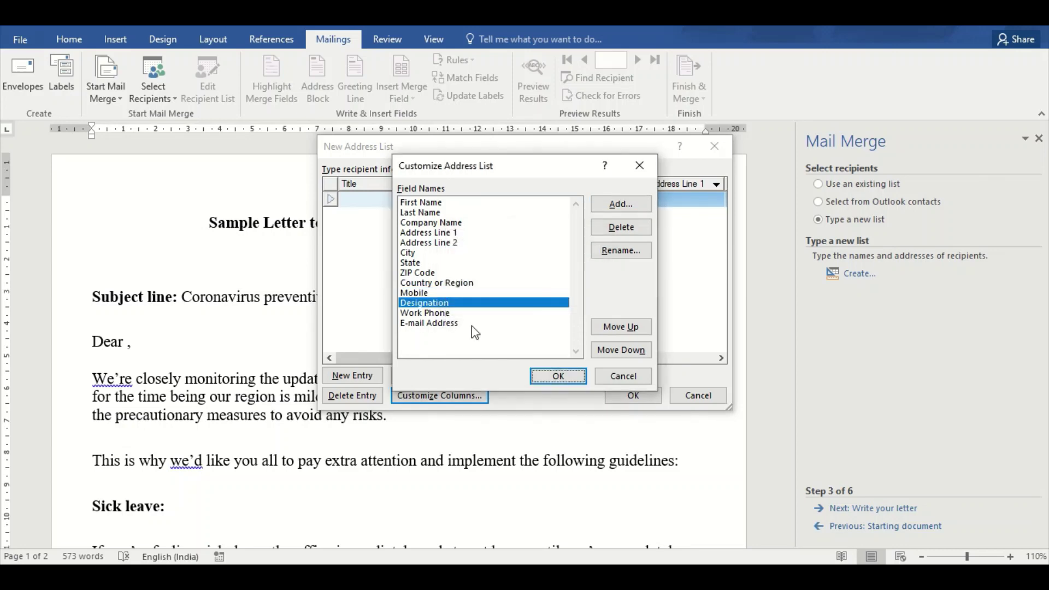
click(558, 376)
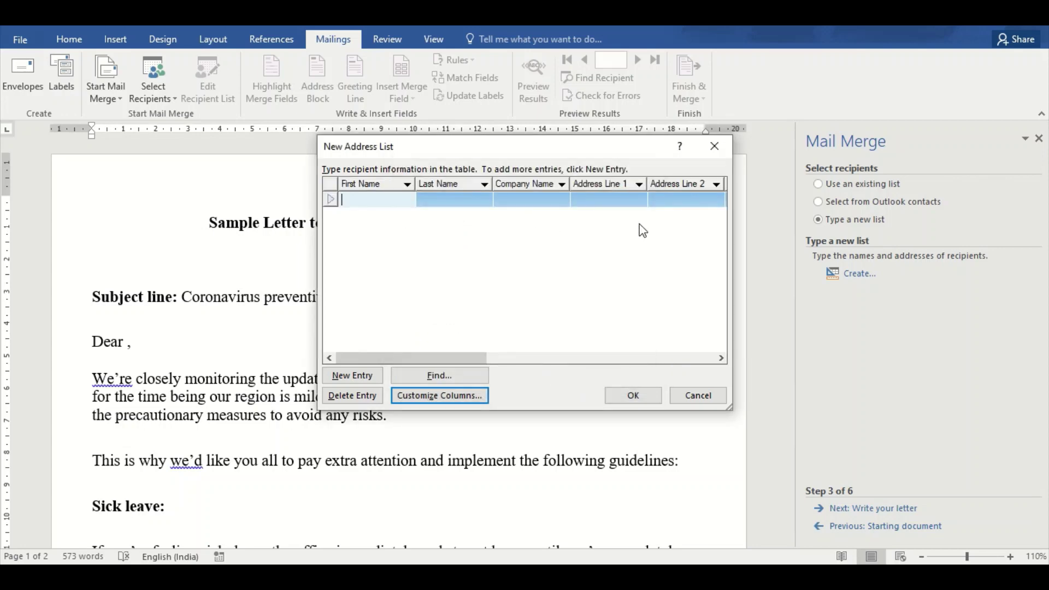
Delete the spare empty entry and enter the first recipient's first and last name
drag(409, 360, 396, 404)
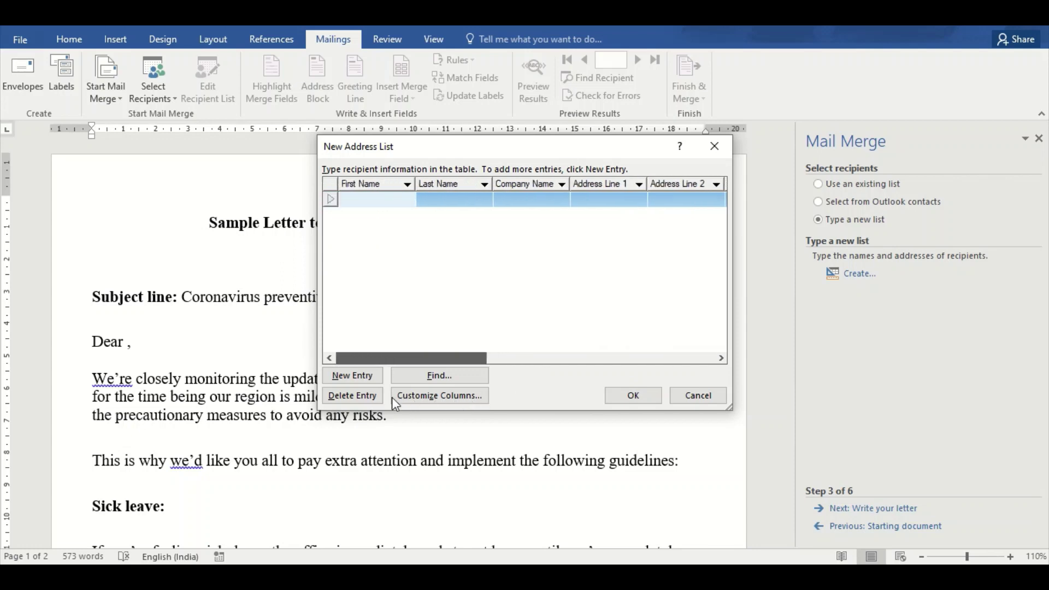
click(360, 378)
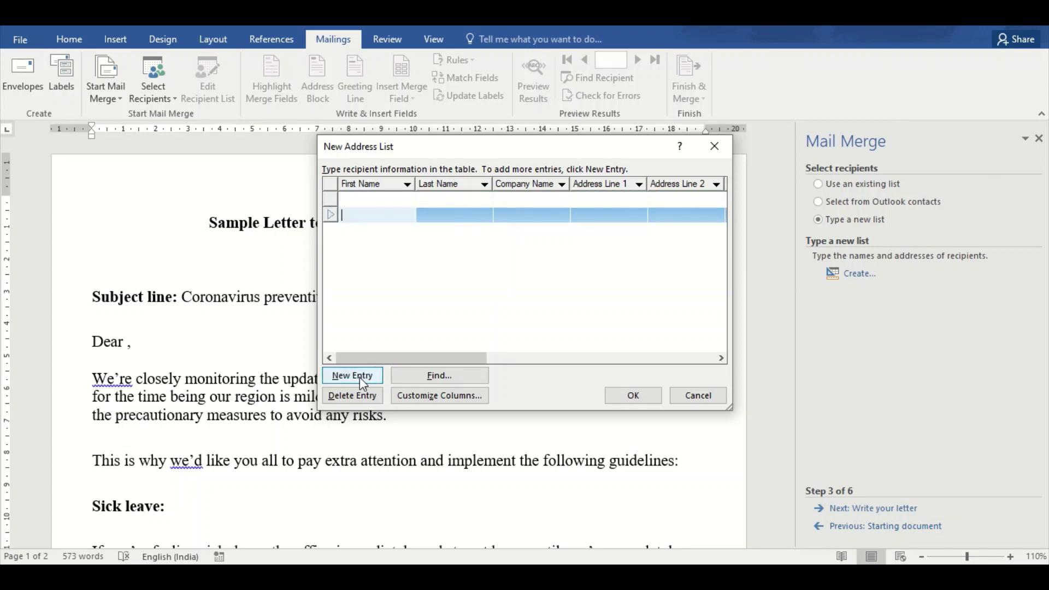
click(360, 402)
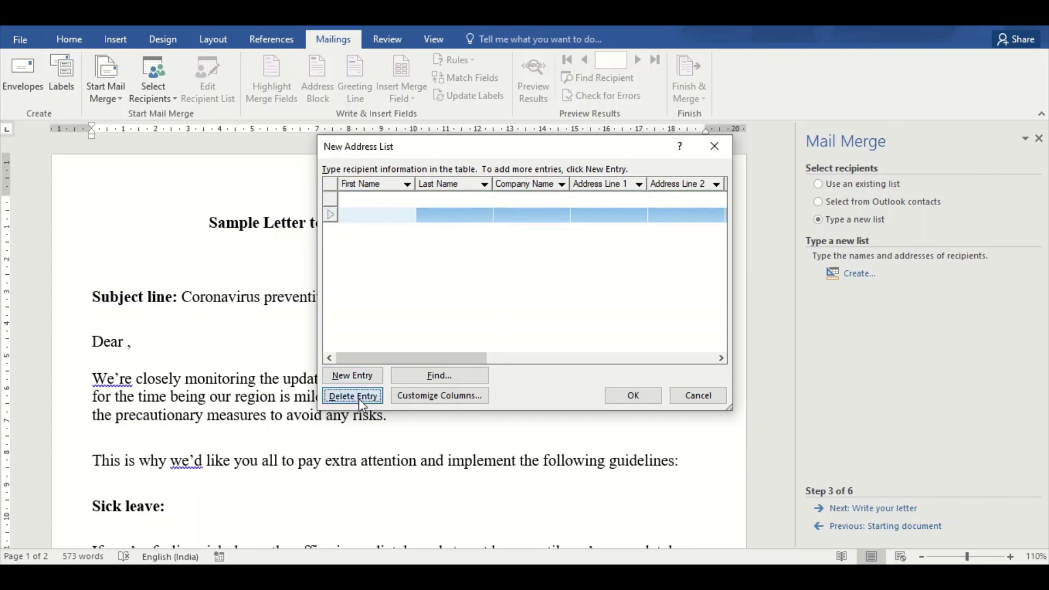
click(500, 335)
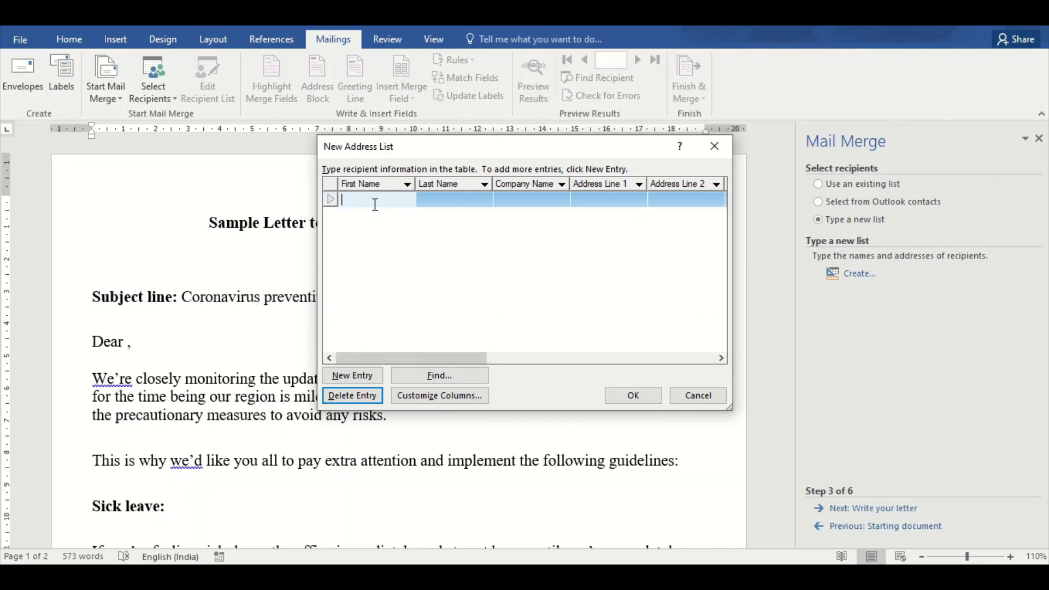
key(Tab)
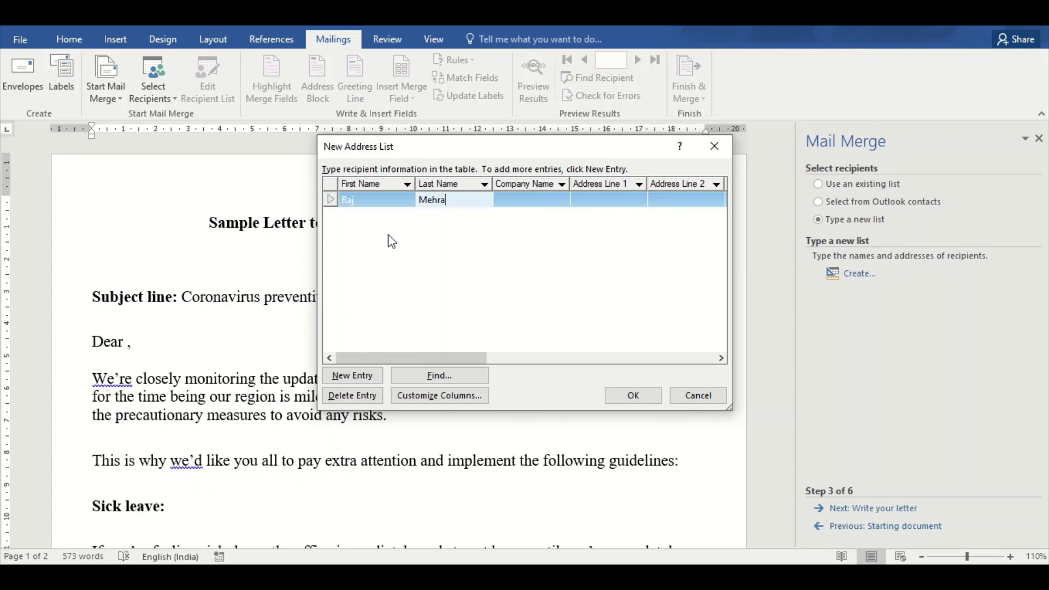
Add a second entry holding the second recipient's first and last name
click(356, 375)
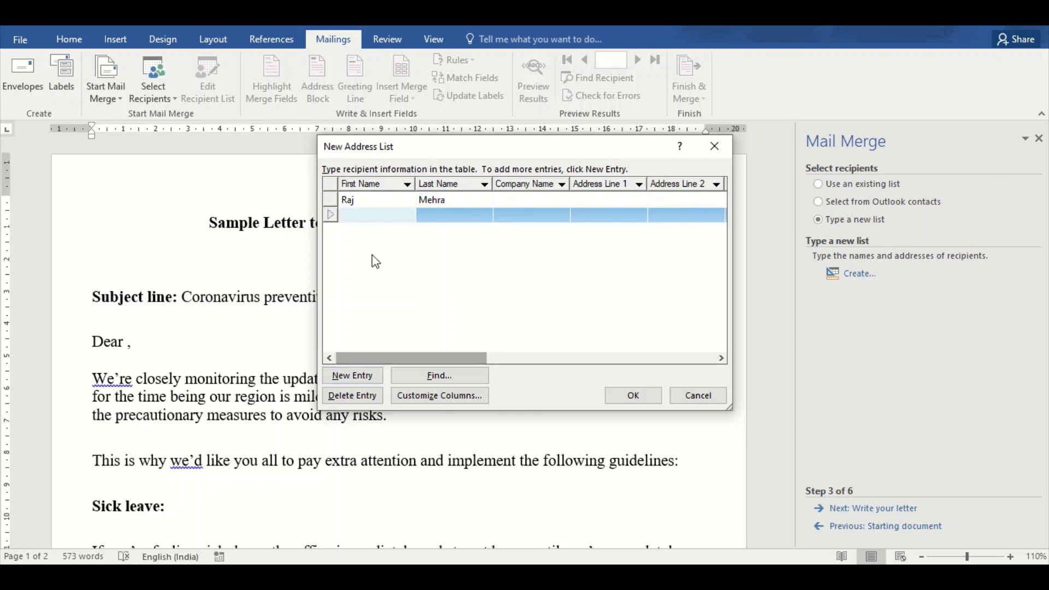
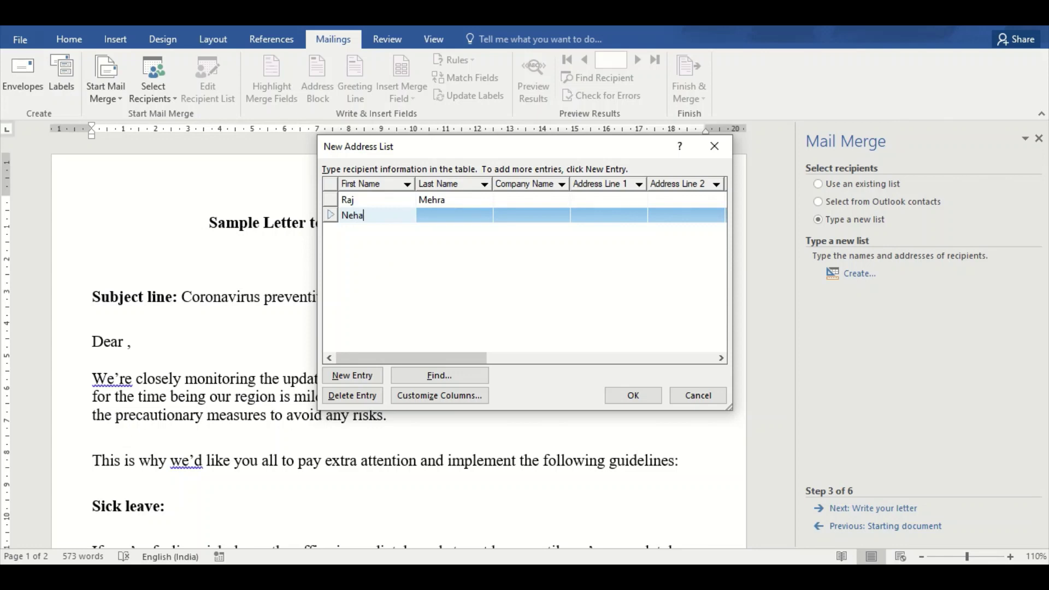
key(Tab)
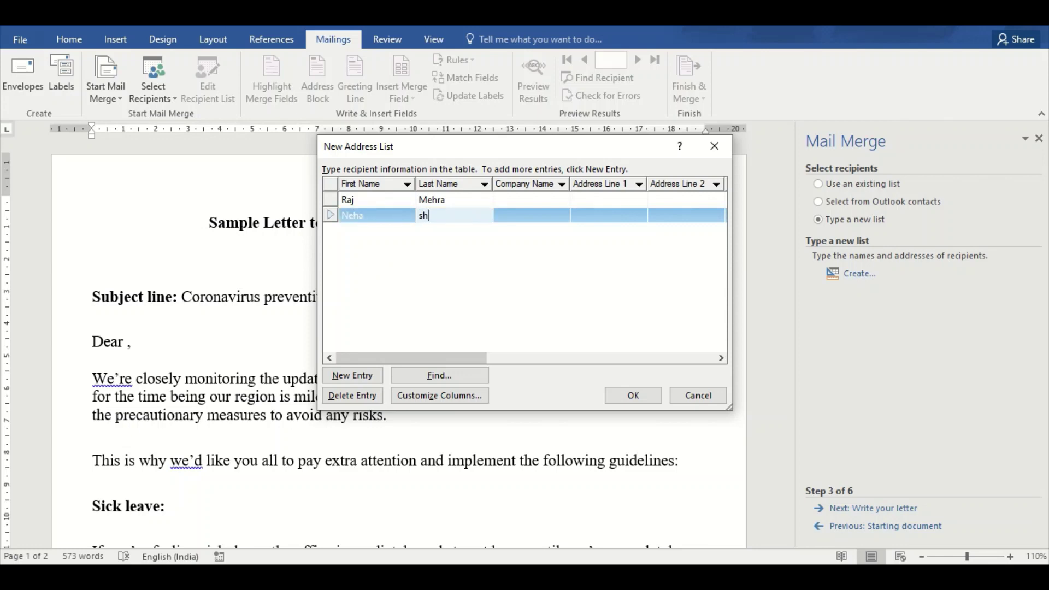
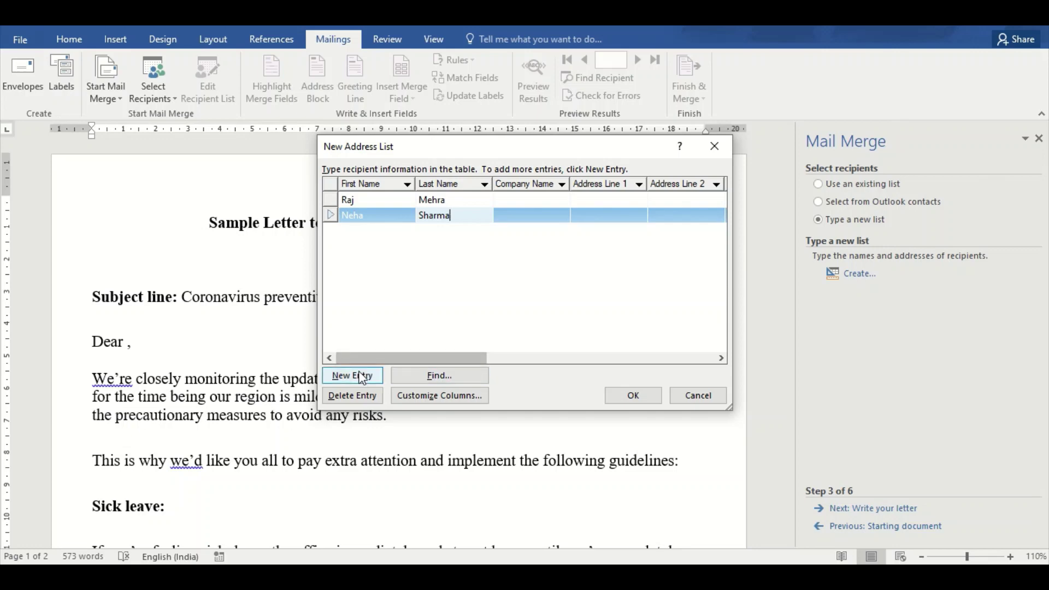
Search only the First Name field for the first recipient's name and jump to that row
click(419, 381)
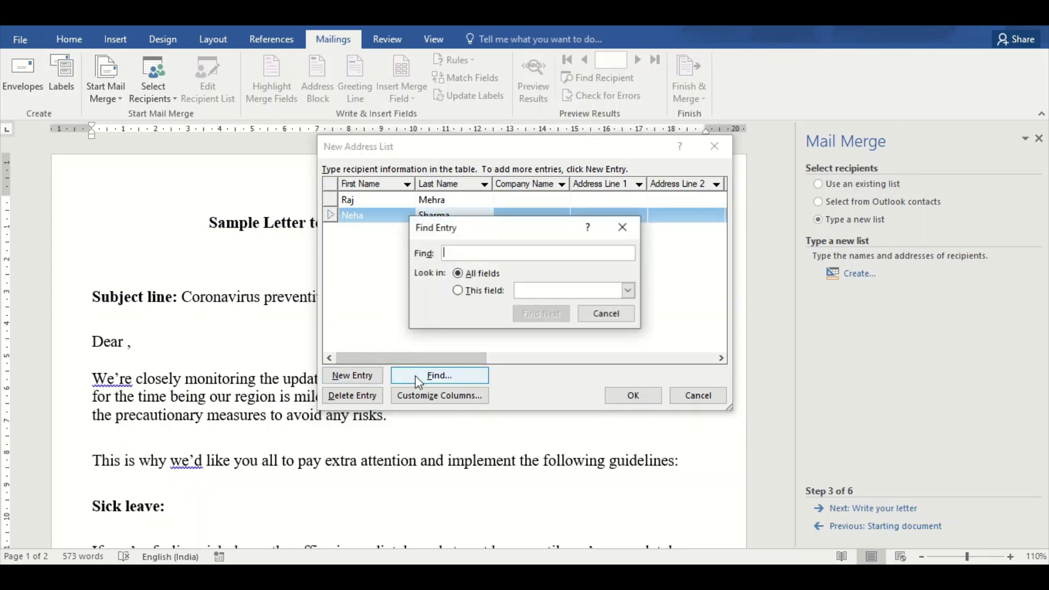
click(495, 290)
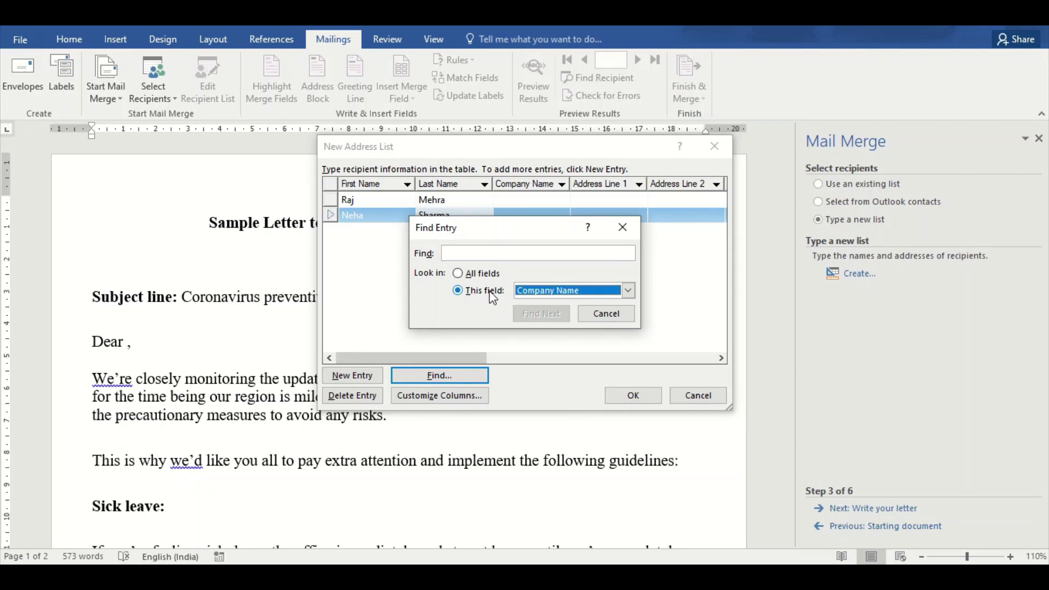
click(629, 291)
click(568, 300)
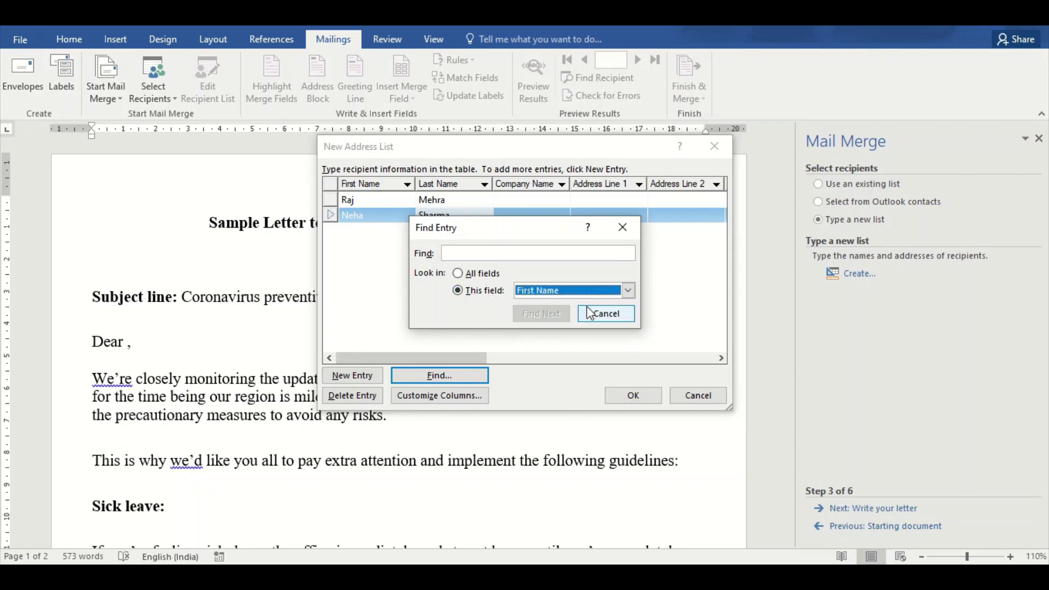
click(484, 252)
text(Ra)
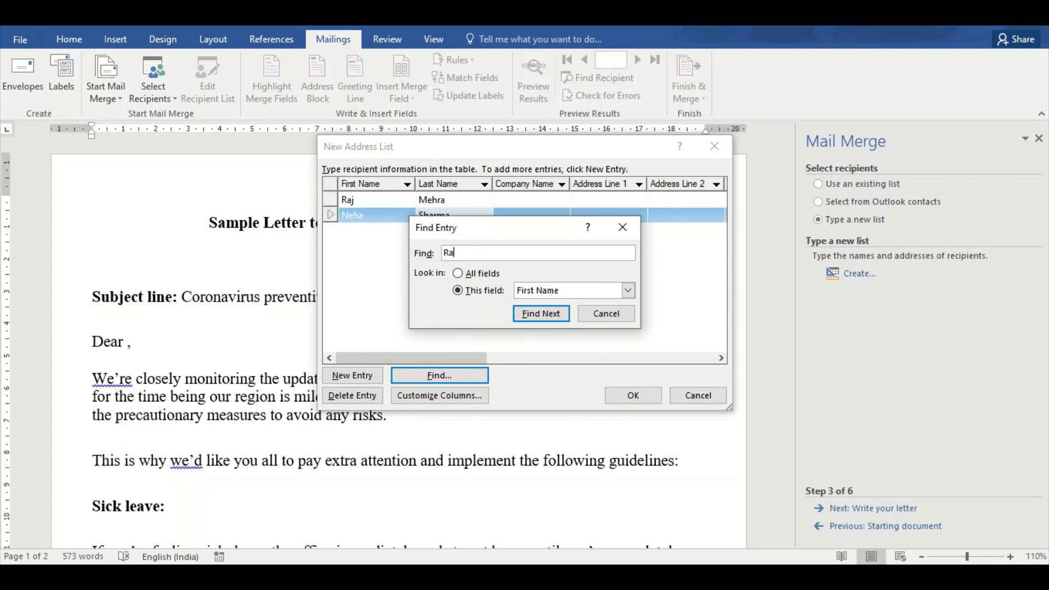
text(j)
click(553, 325)
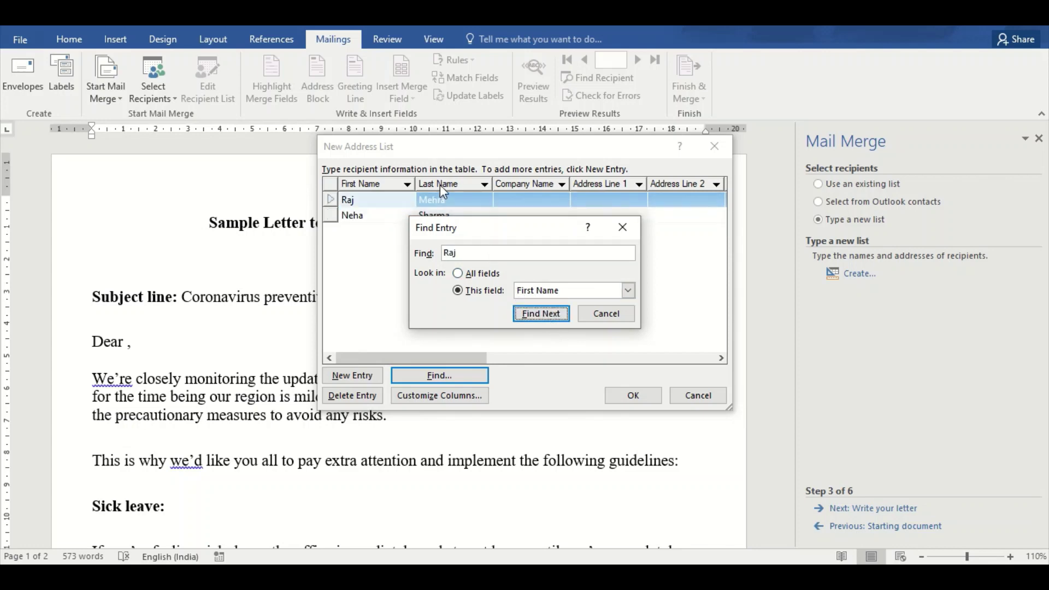
click(630, 242)
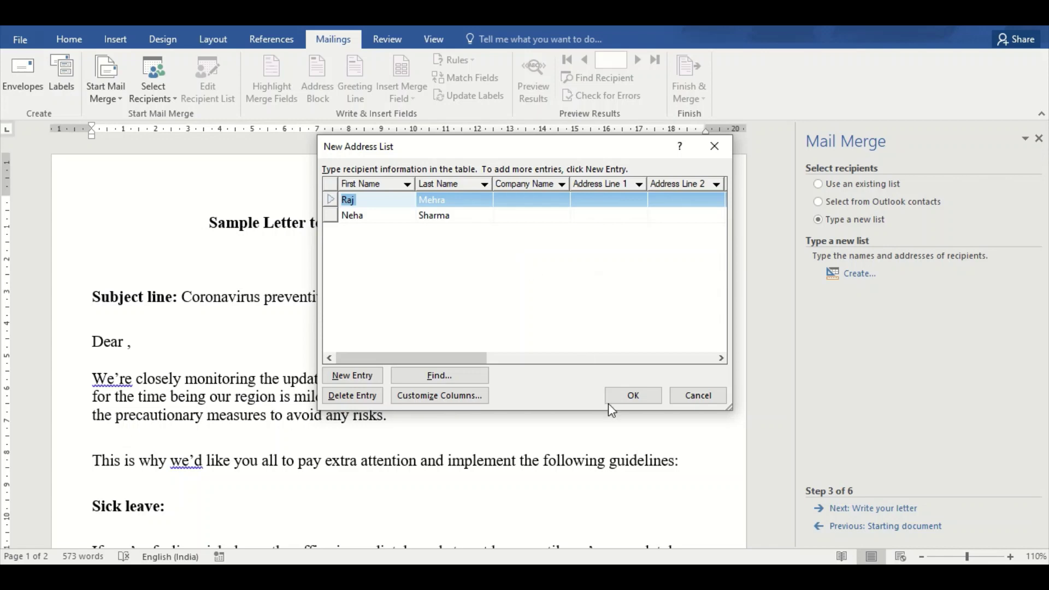
Close the New Address List and cancel saving it as a file
click(633, 404)
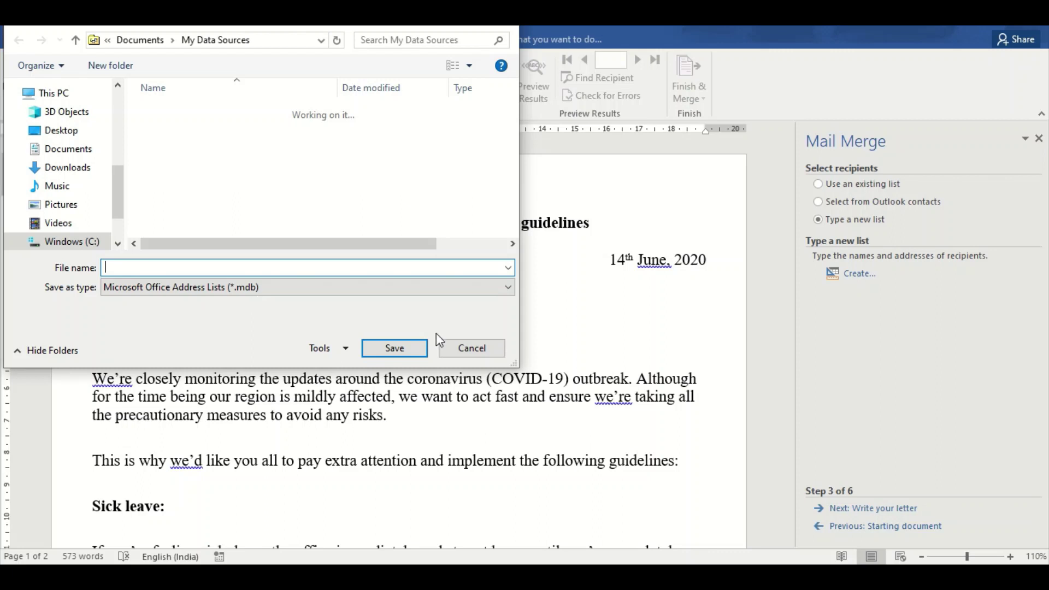
click(469, 348)
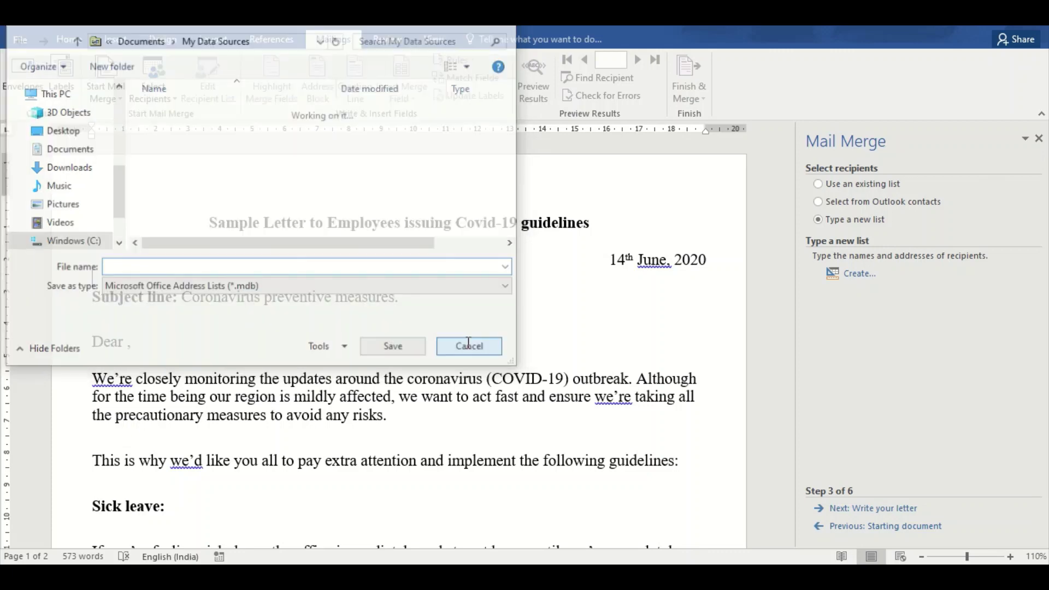
Use the existing list 'Mailing List used for Mail Merge - Copy.xlsx' from Desktop > VSC as recipients
click(574, 335)
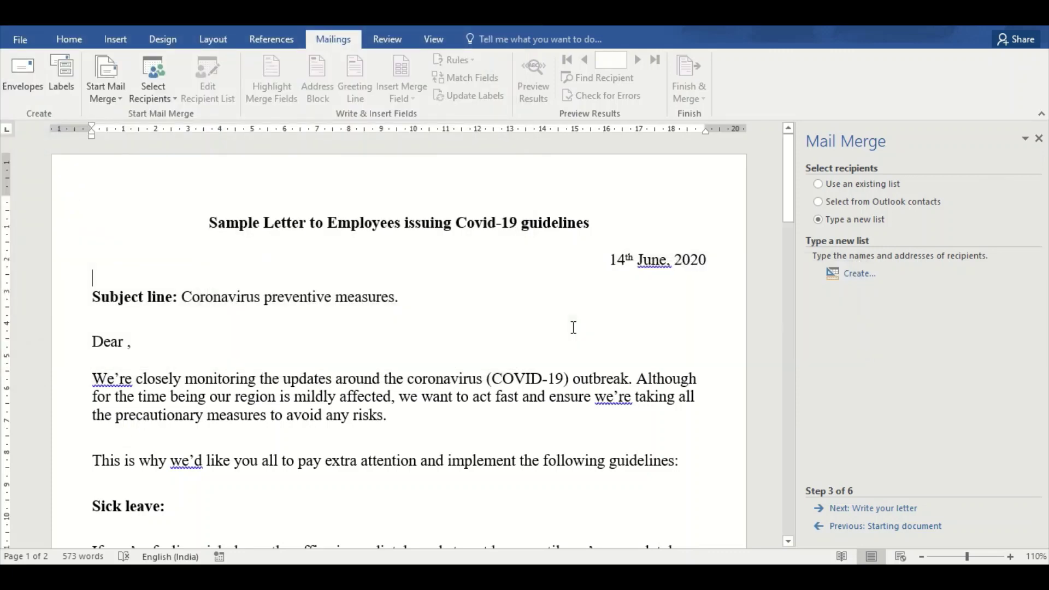
click(833, 185)
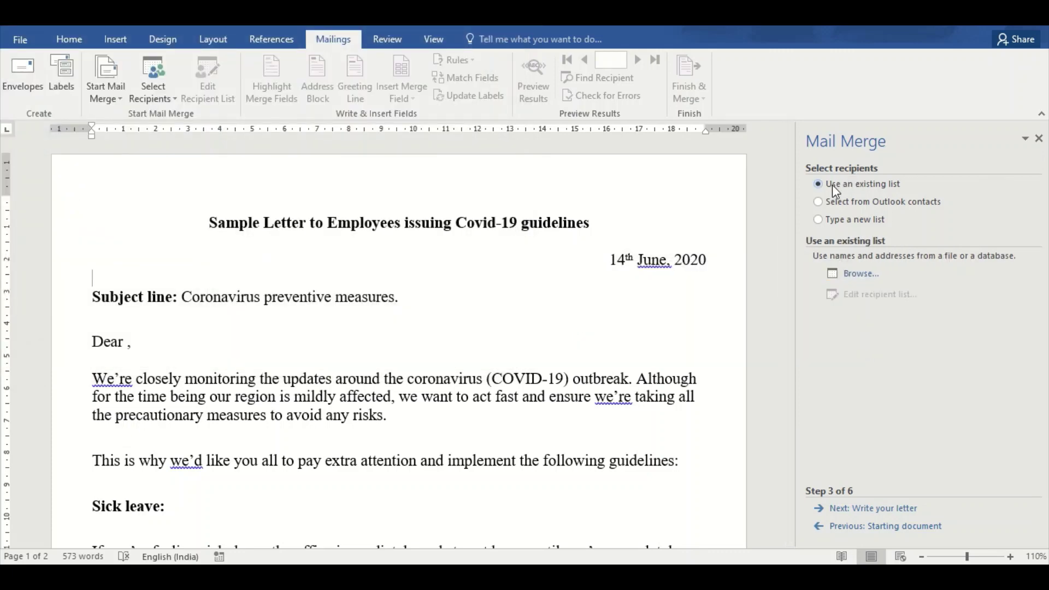
click(861, 276)
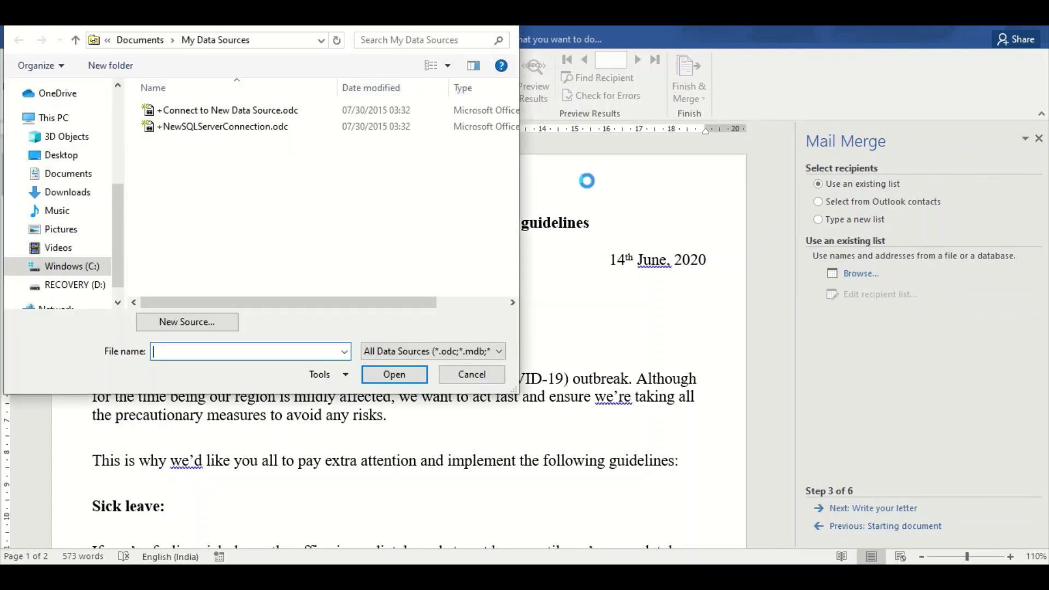
click(61, 158)
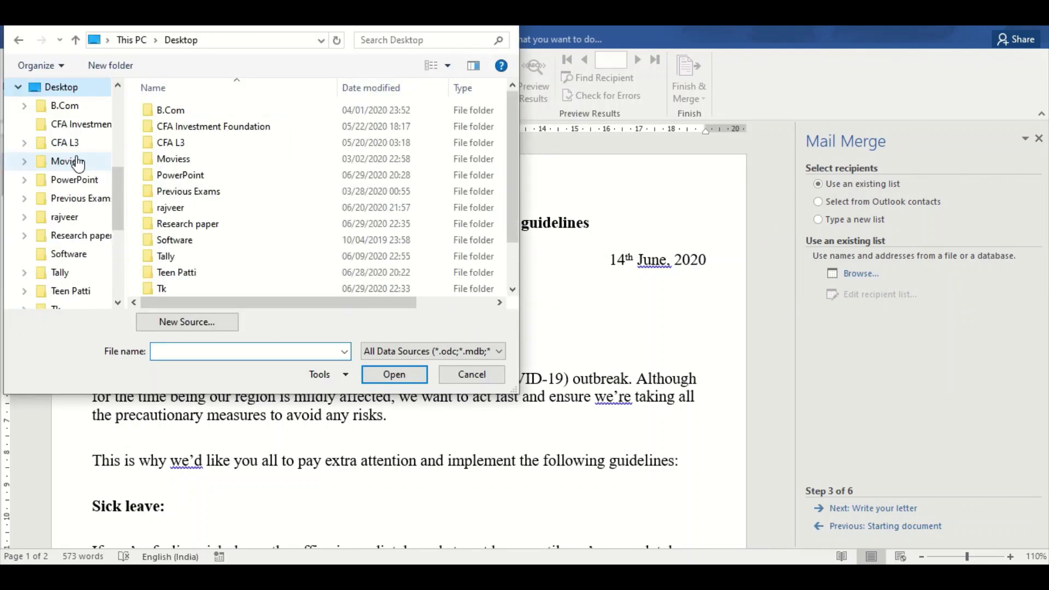
scroll(512, 178, down, 1)
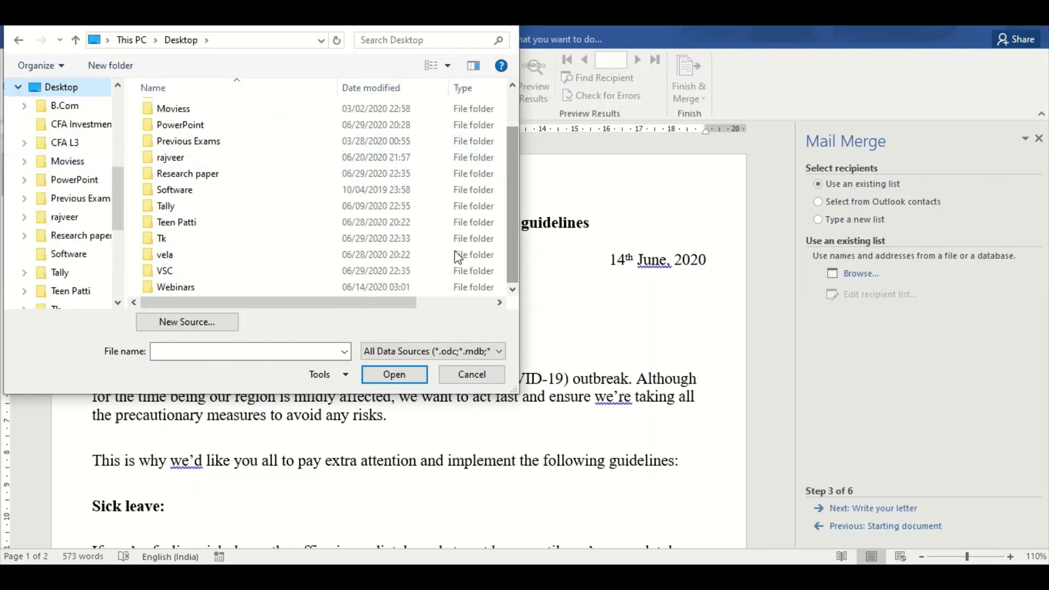
double_click(328, 271)
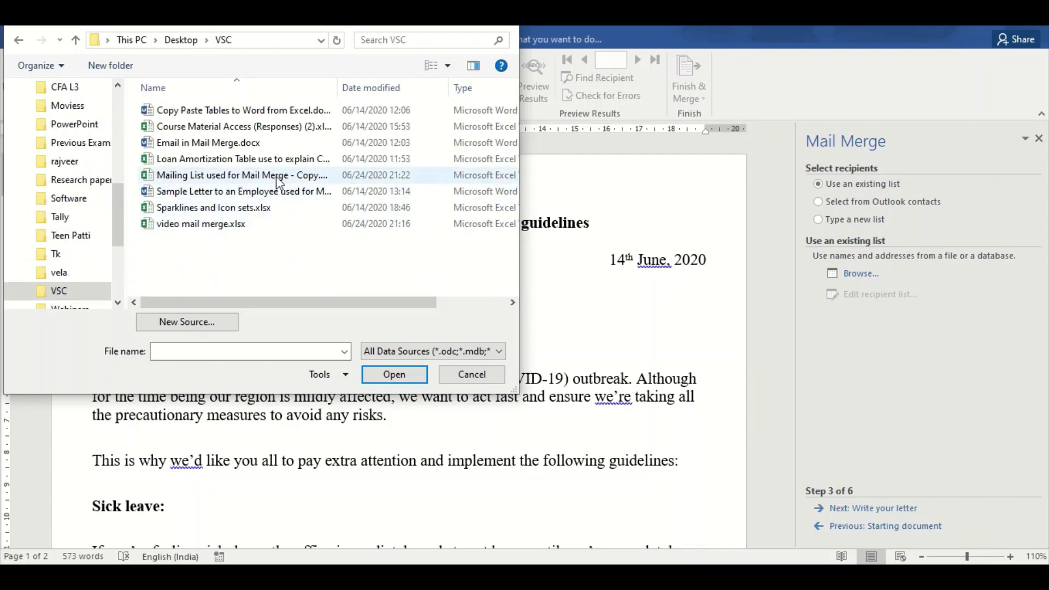
click(277, 177)
click(393, 377)
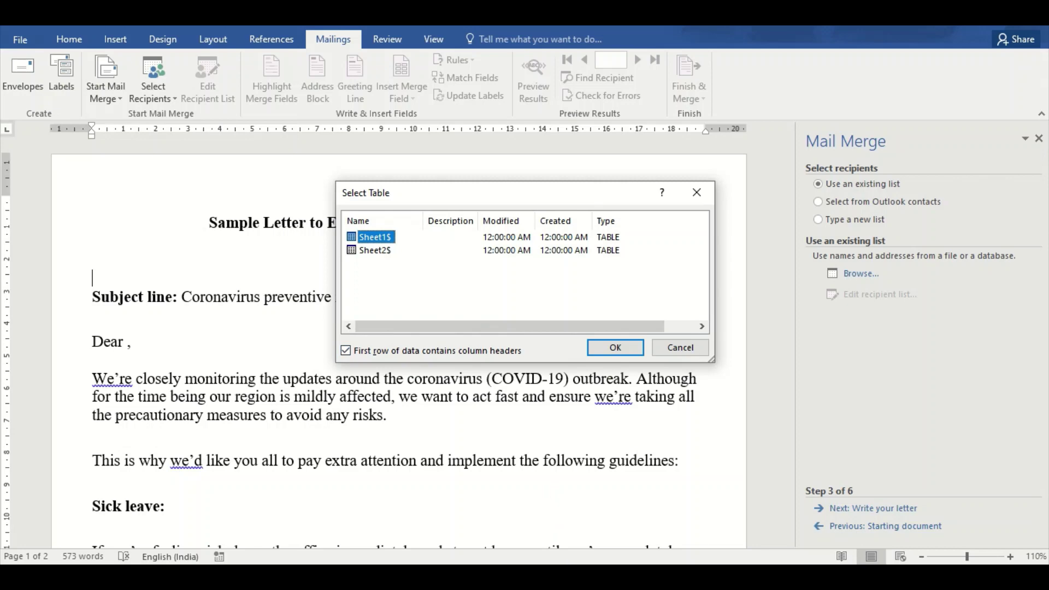
click(520, 514)
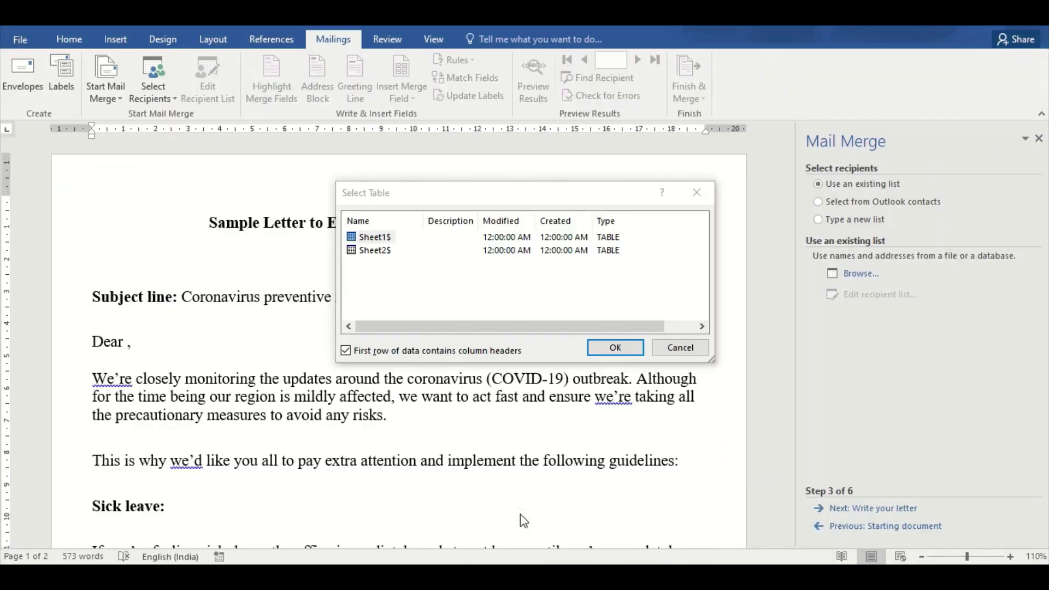
In Excel, compare the Sheet2 and Sheet1 employee tables, then return to Word
click(330, 438)
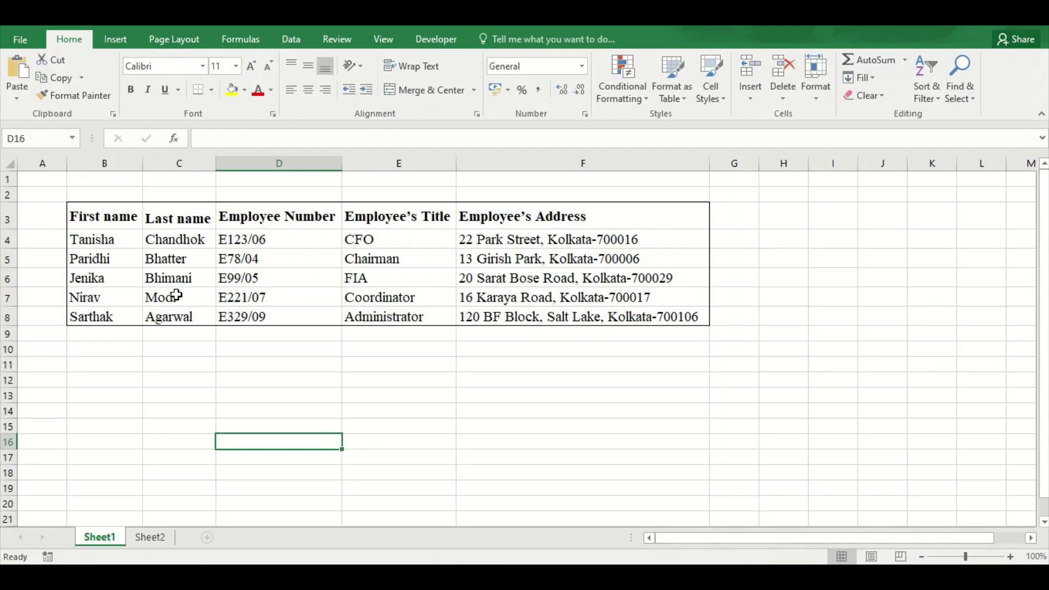
click(156, 538)
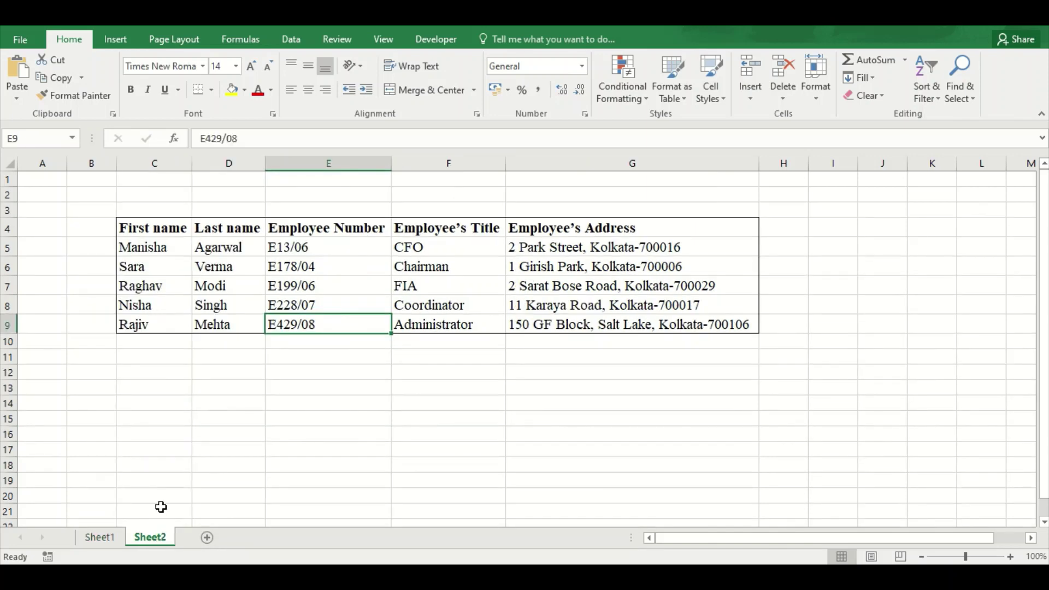
click(103, 541)
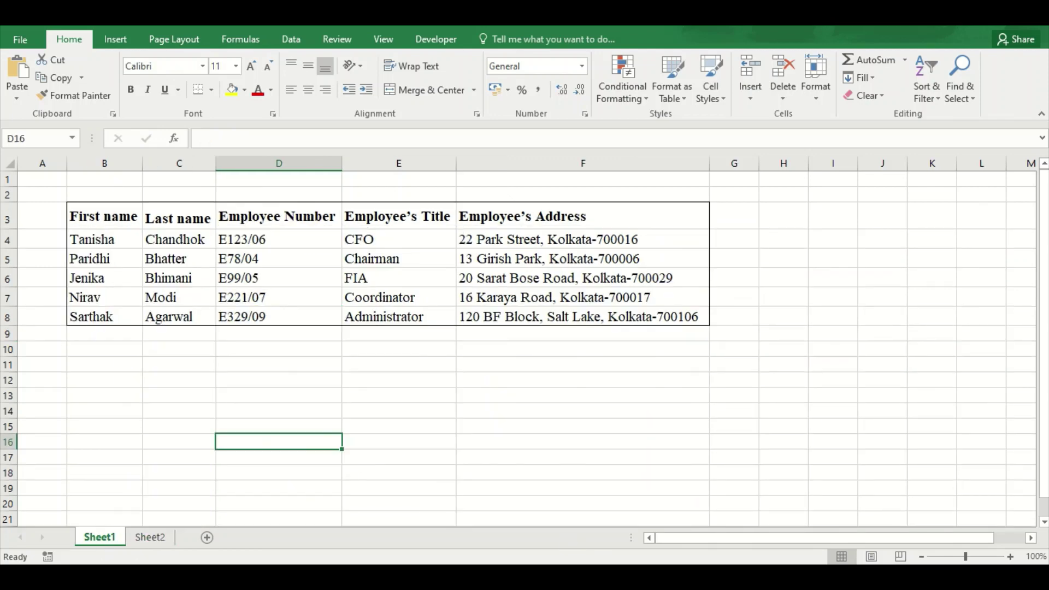
click(712, 536)
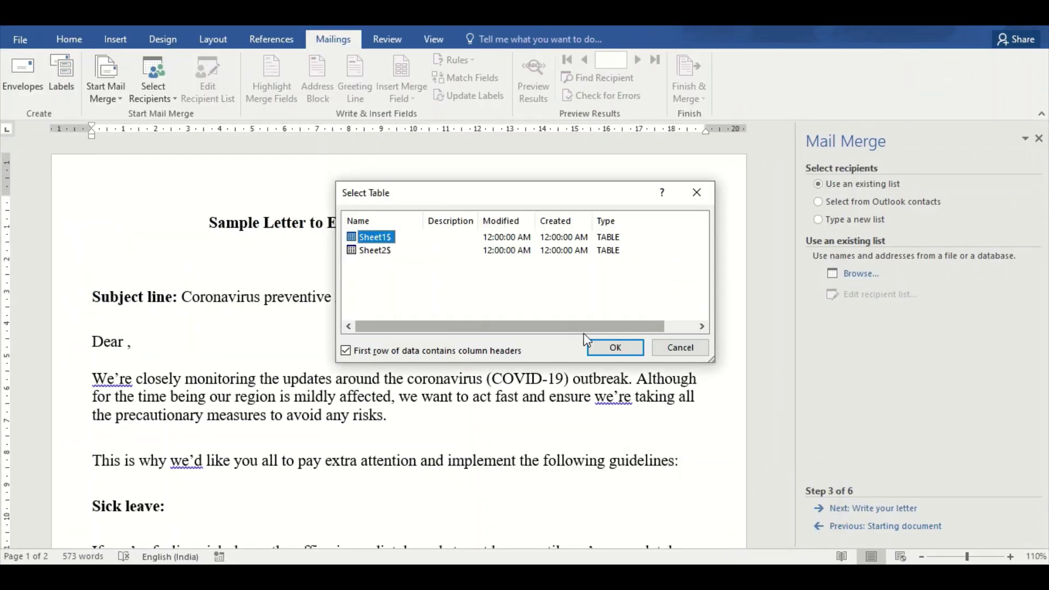
Choose Sheet1$ as the recipient table and sort recipients by First name ascending
click(615, 348)
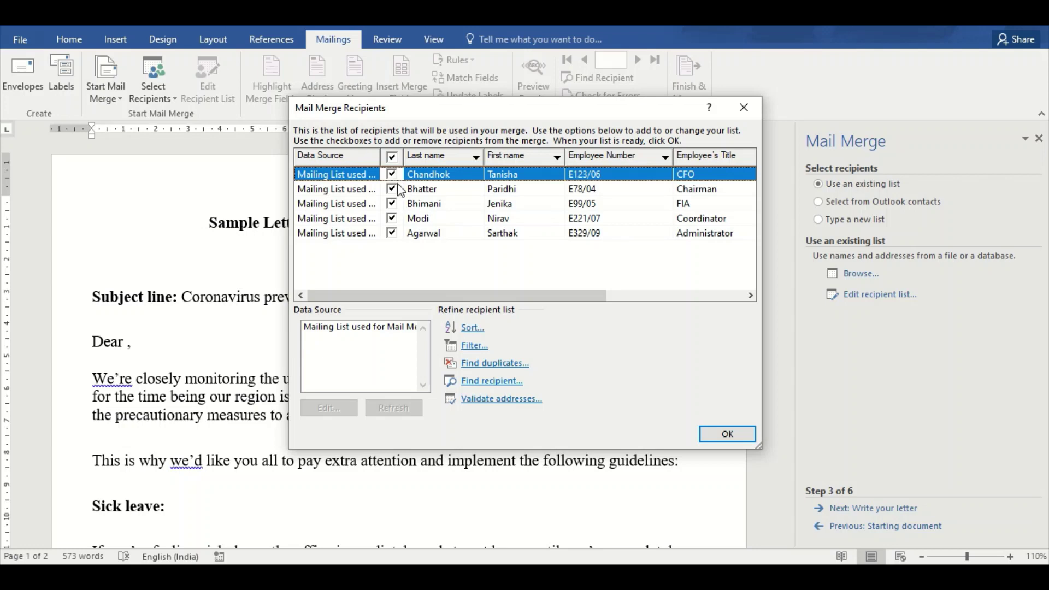
click(468, 329)
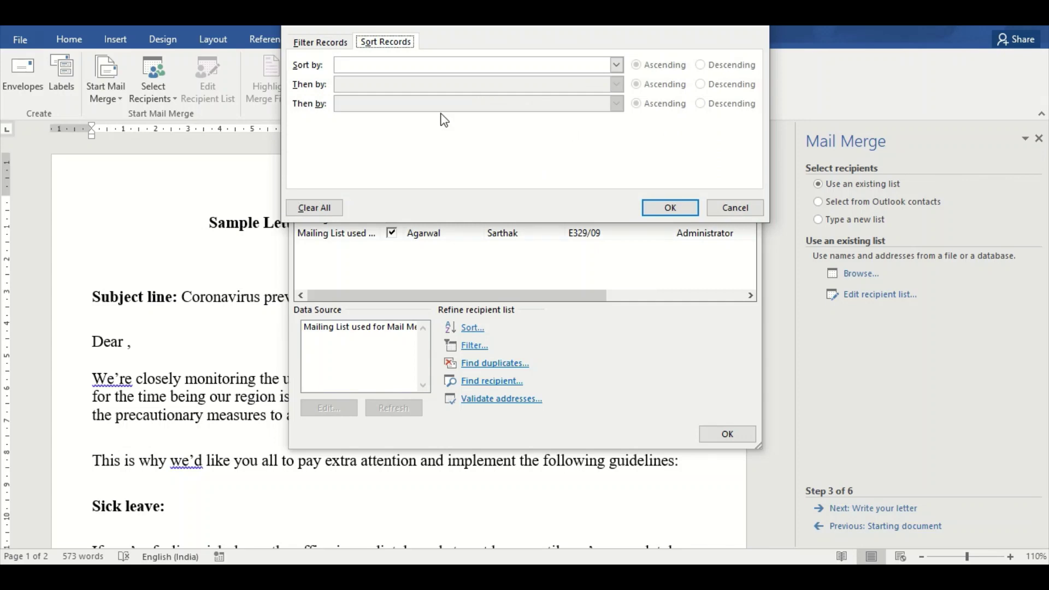
click(617, 65)
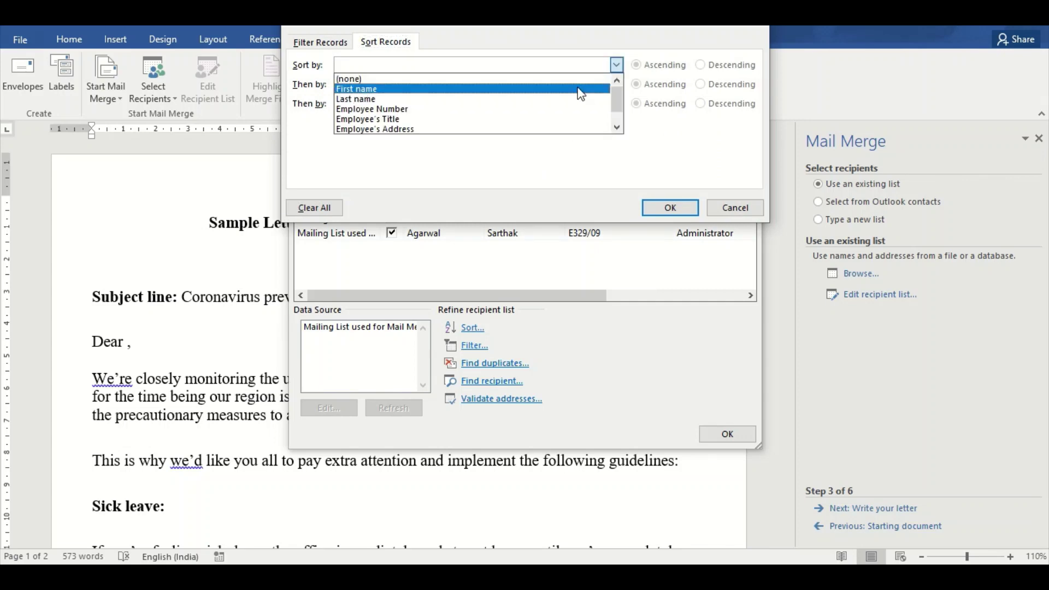
click(565, 89)
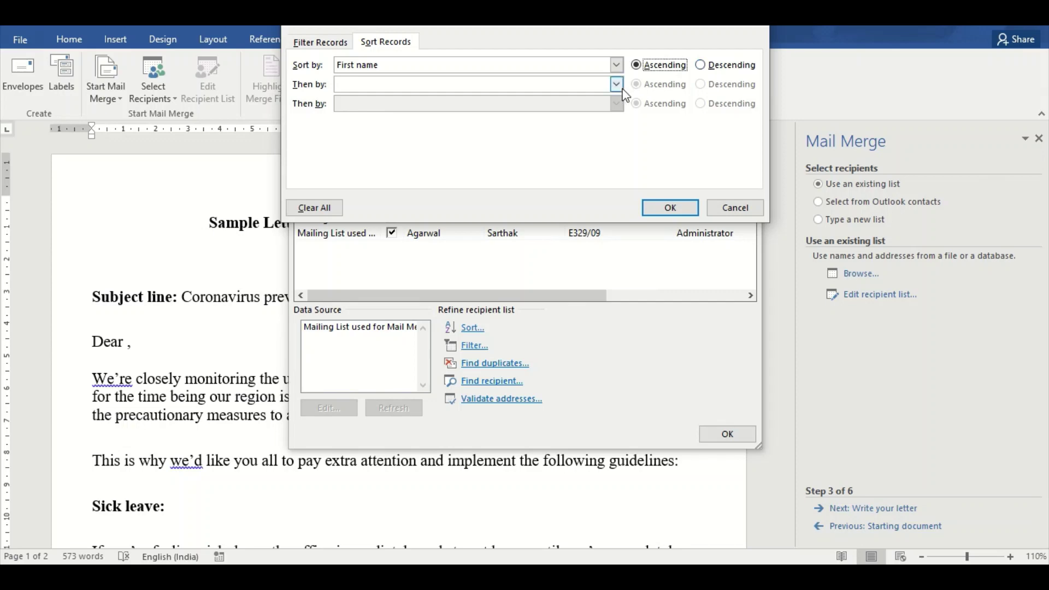
click(671, 208)
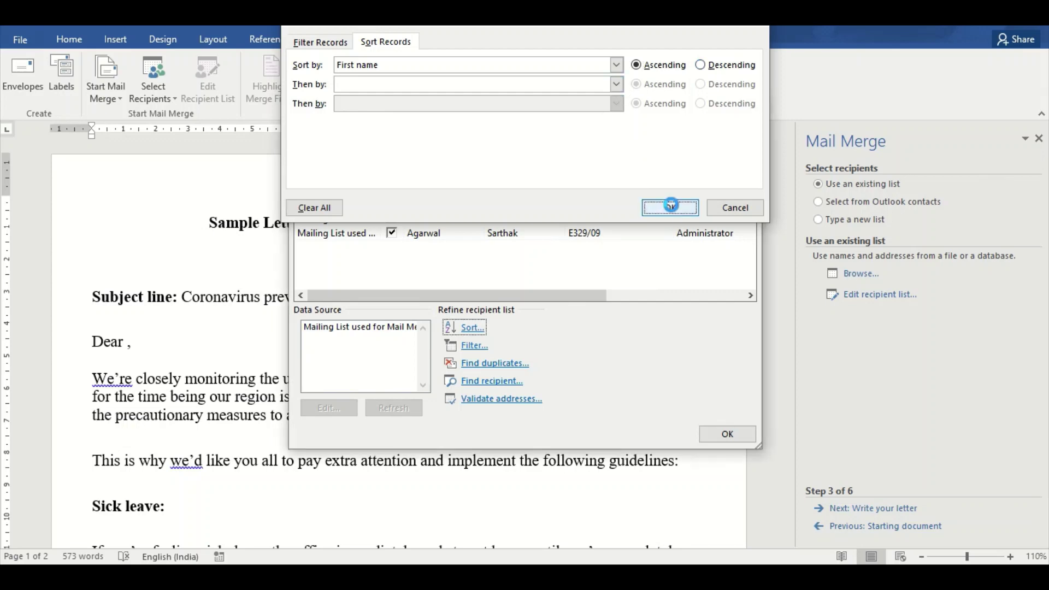
click(471, 347)
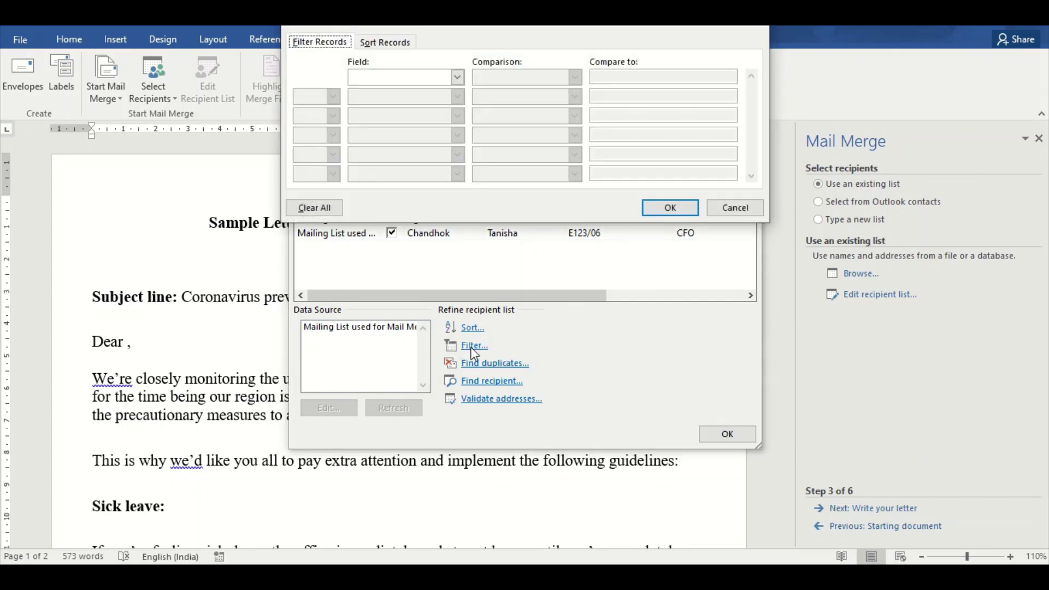
Filter the recipients to those whose Employee's Title equals CFO
click(458, 78)
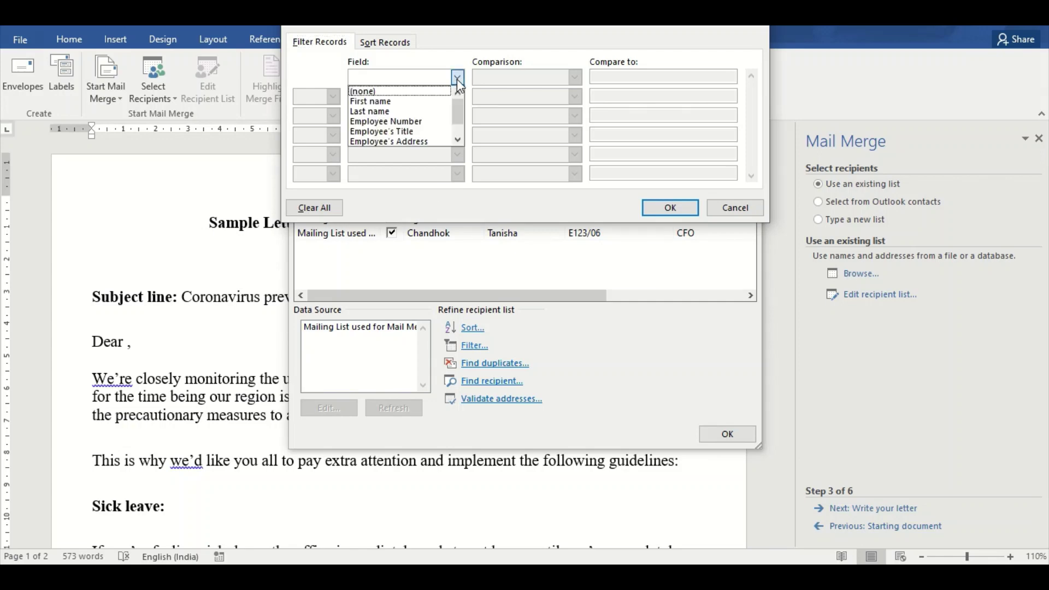
click(432, 112)
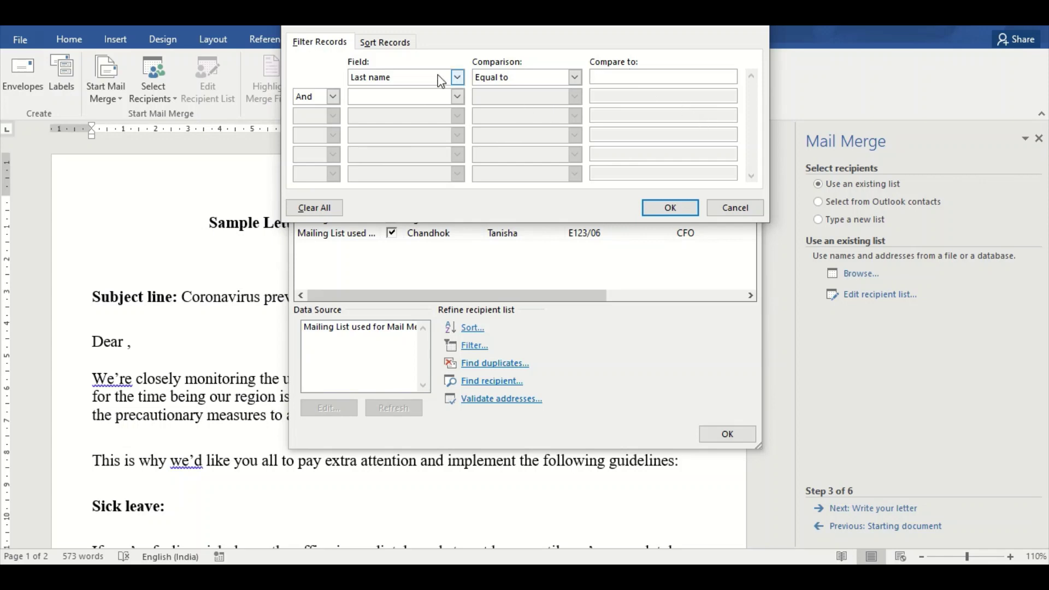
click(457, 77)
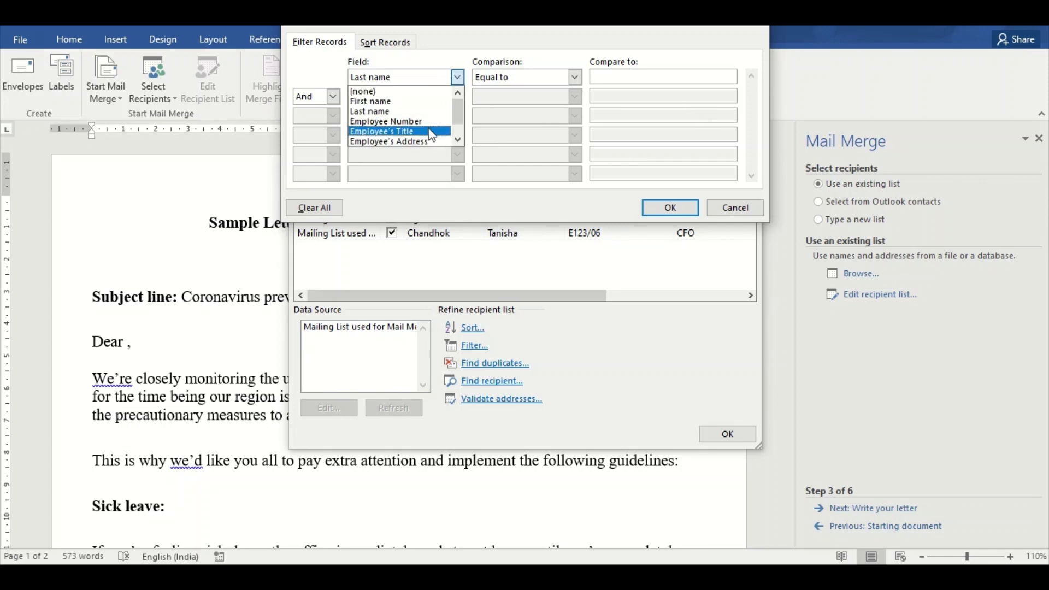
click(429, 131)
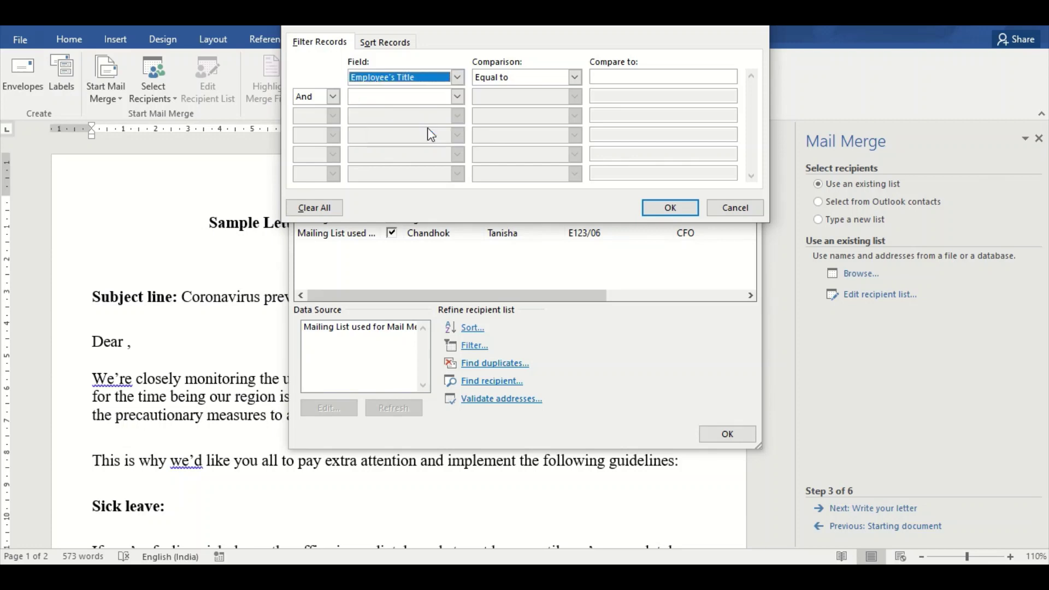
click(607, 77)
text(CF)
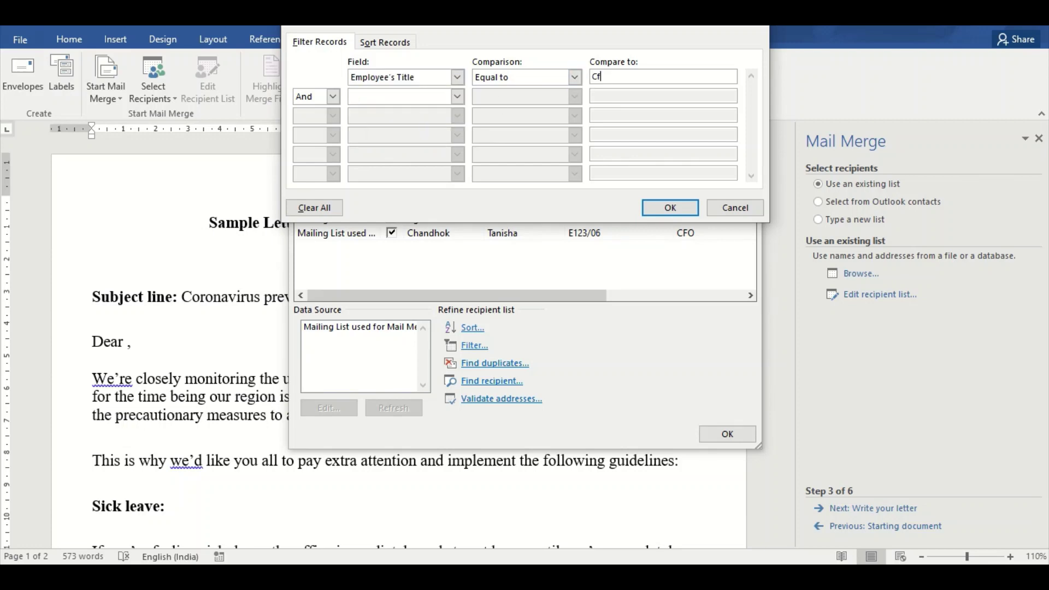
text(O)
click(670, 208)
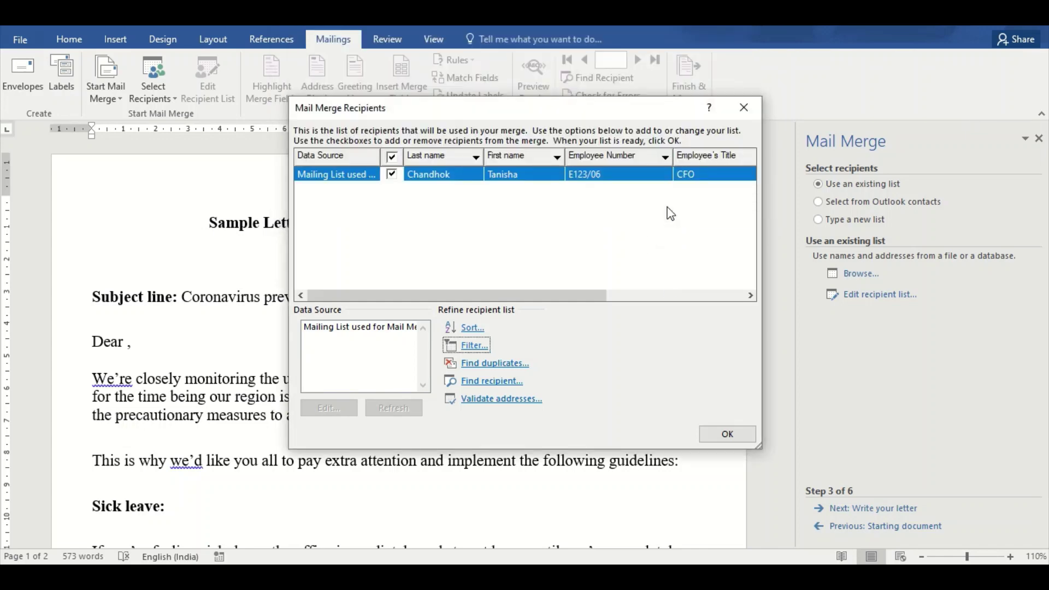
Clear all filter criteria so every recipient is listed again
click(465, 346)
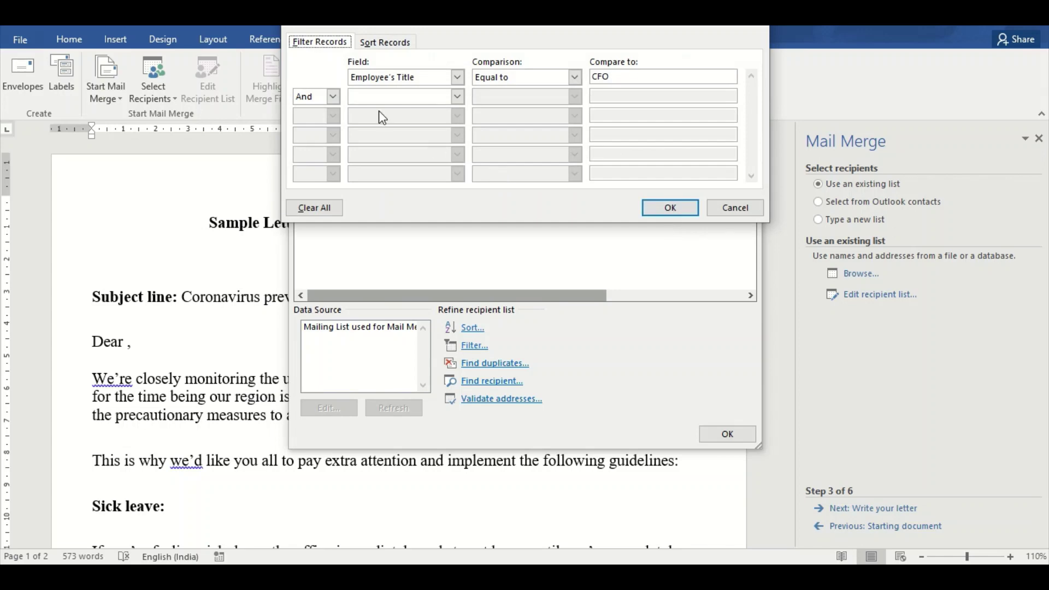
click(314, 207)
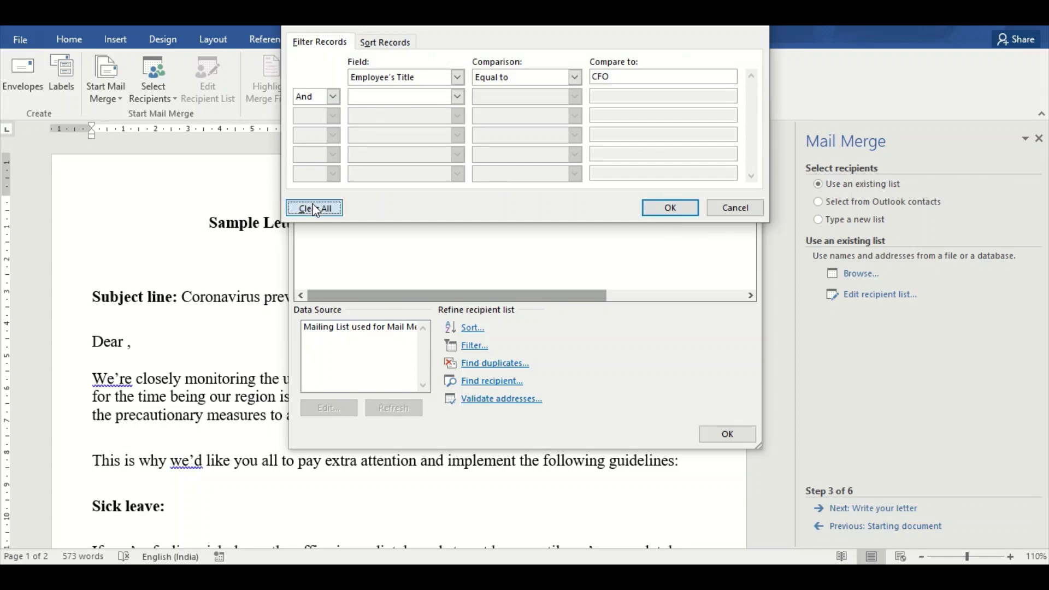
click(668, 208)
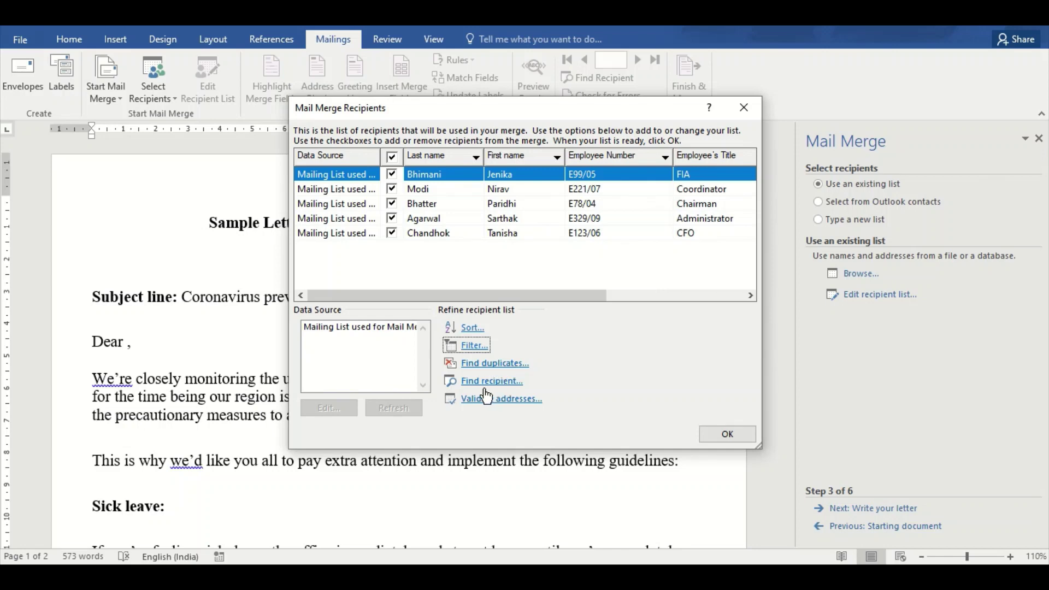
Confirm the recipient list has no duplicates, then search the First name field for one employee
click(483, 364)
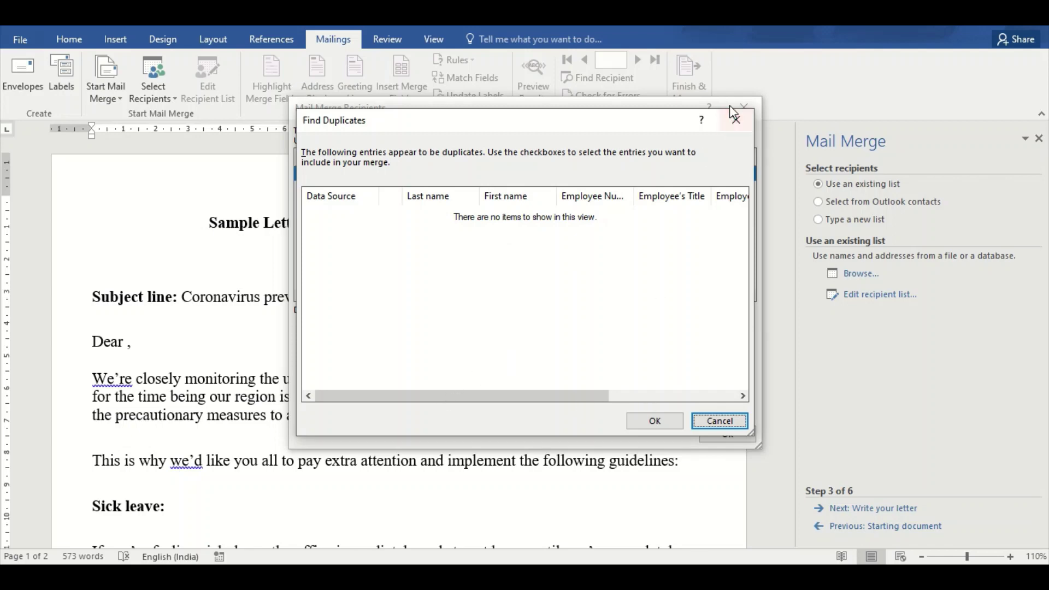
click(733, 121)
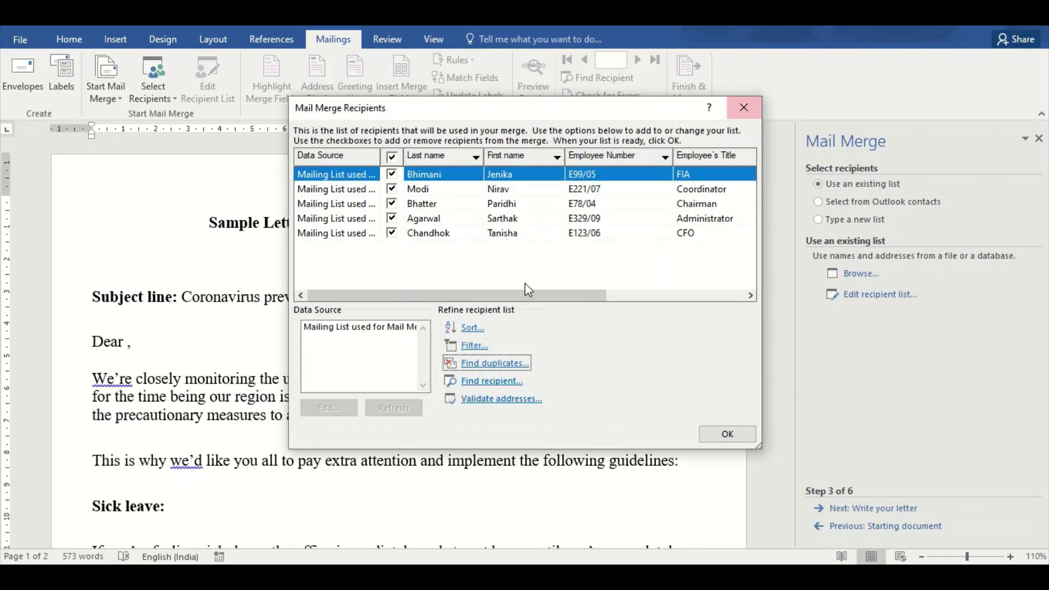
click(491, 381)
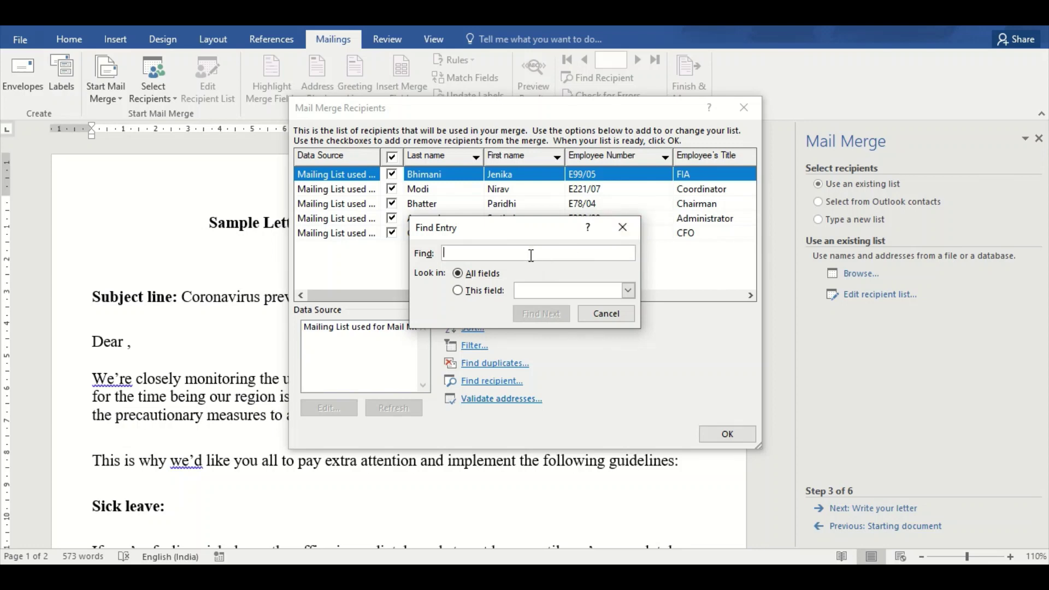
text(Jen)
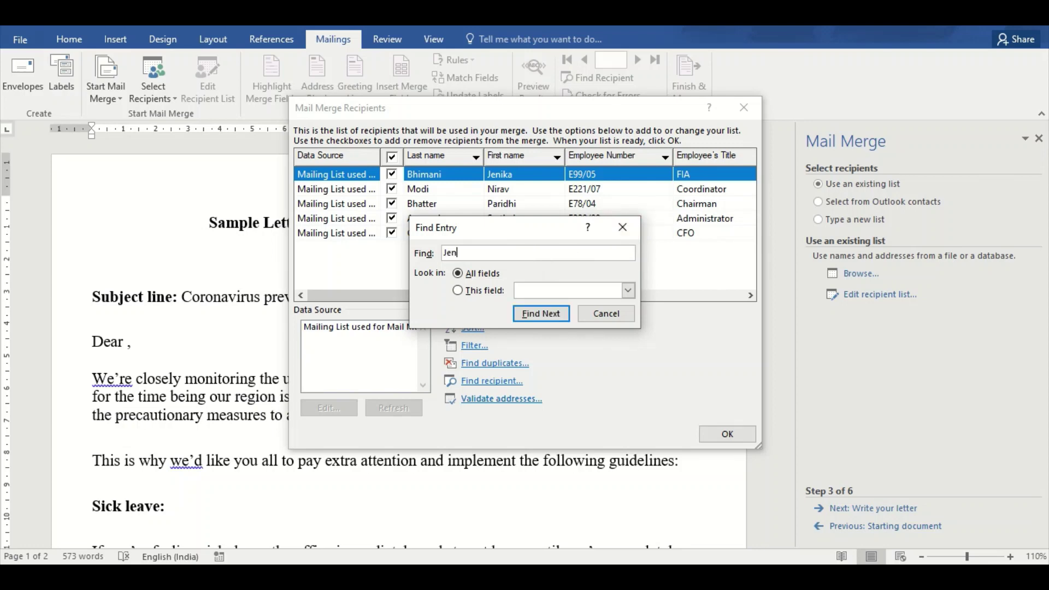
text(ika)
click(628, 291)
click(589, 304)
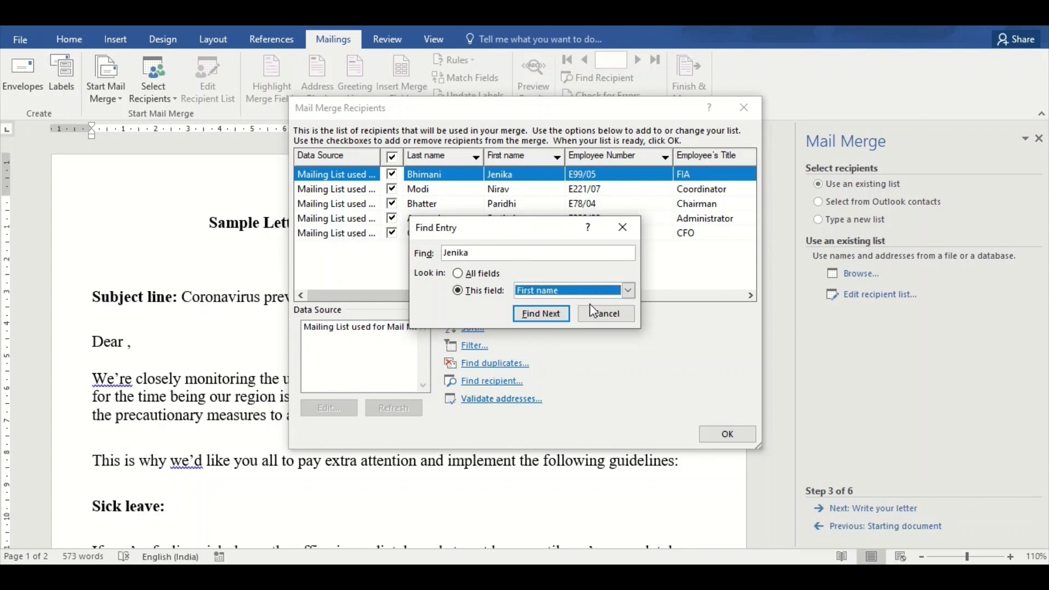
click(554, 316)
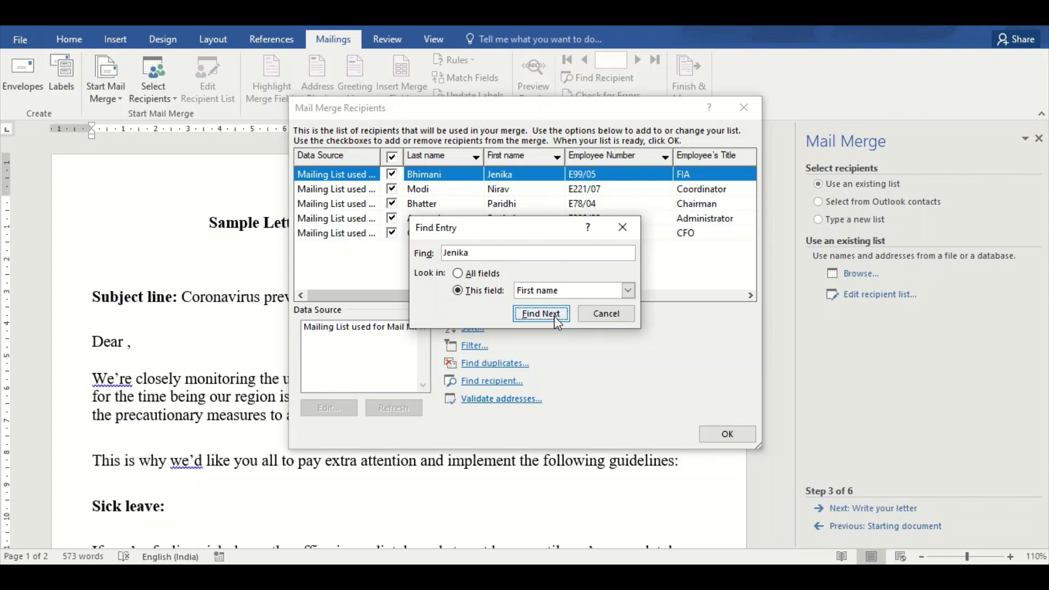
click(553, 320)
Search the First name field for a second employee's first name, then close Find Entry
drag(471, 254, 432, 259)
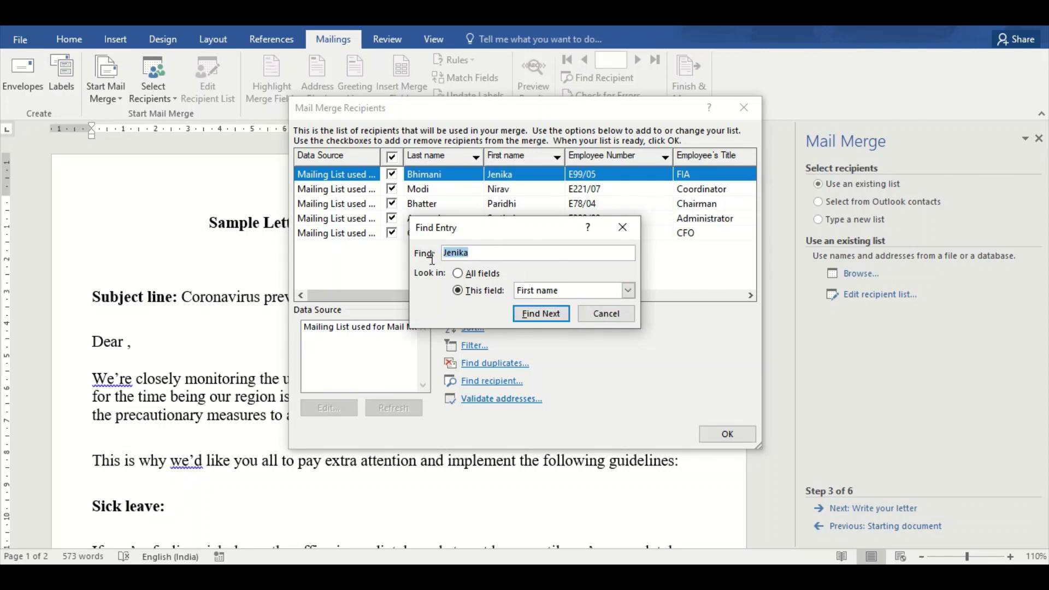
text(Paridhi)
click(529, 314)
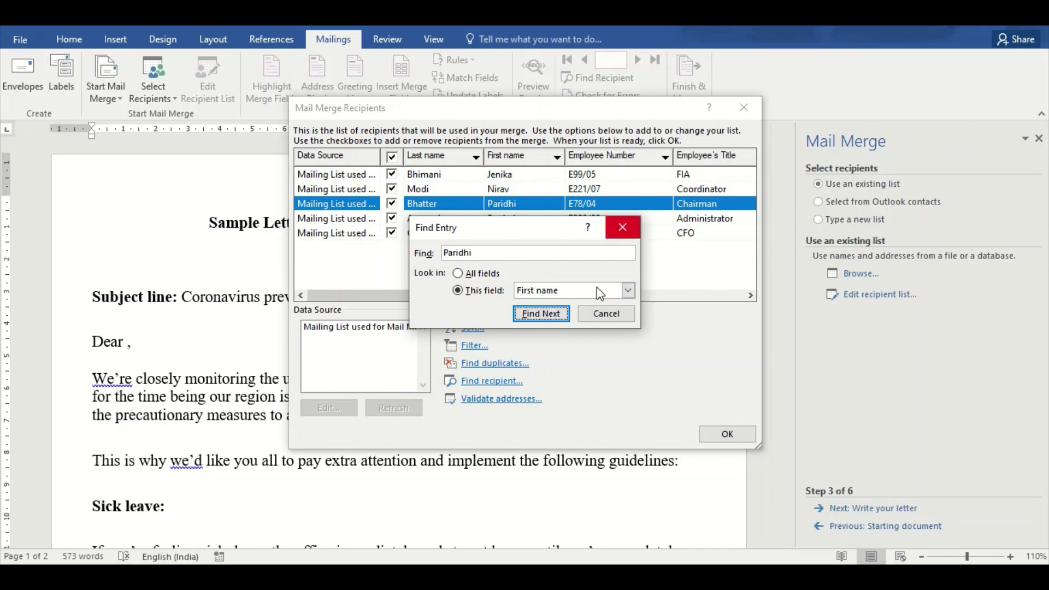
click(628, 290)
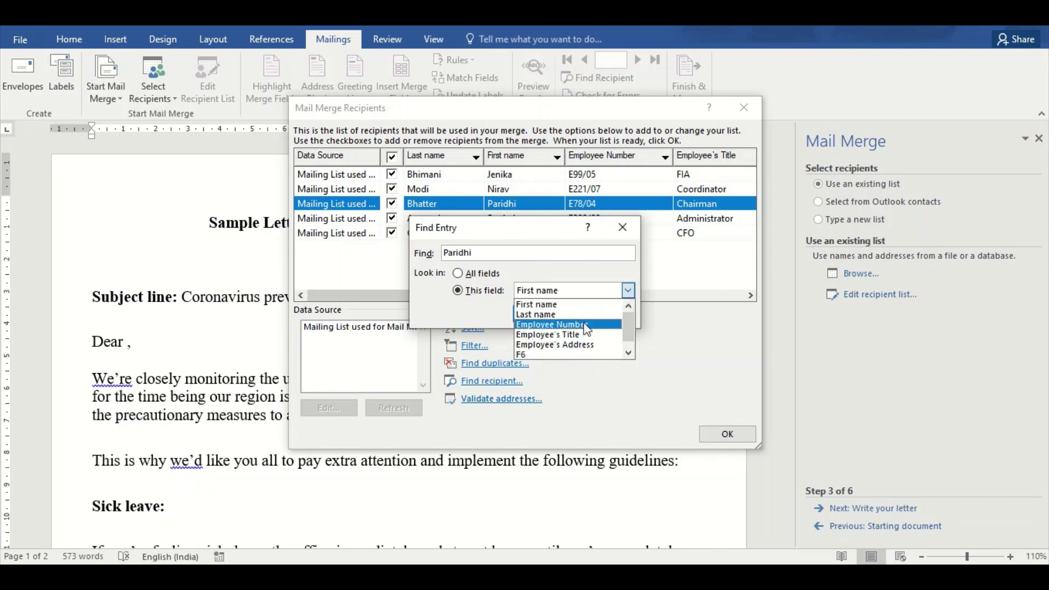
click(626, 294)
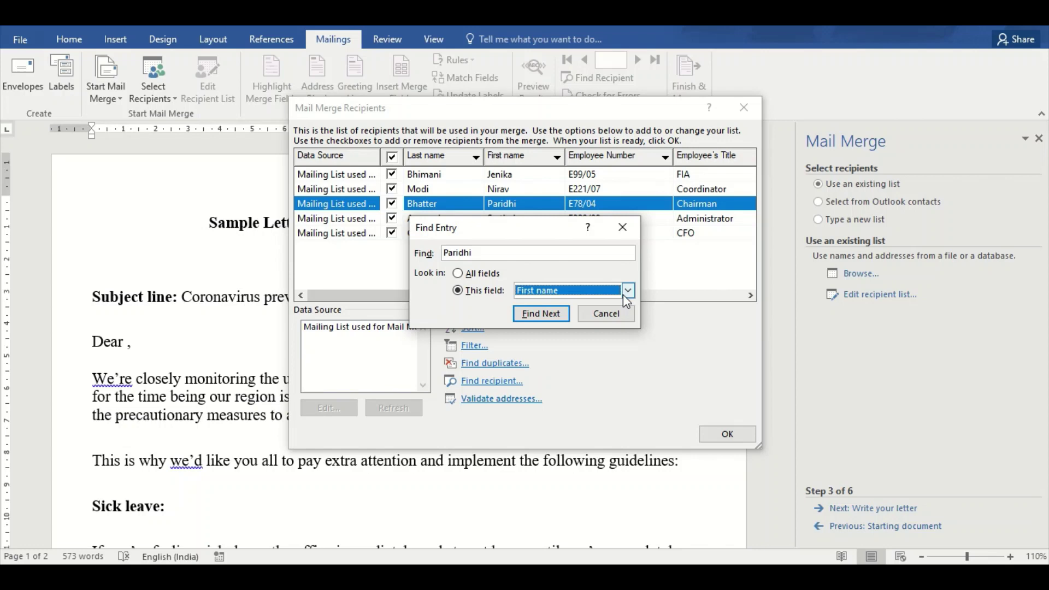
click(623, 227)
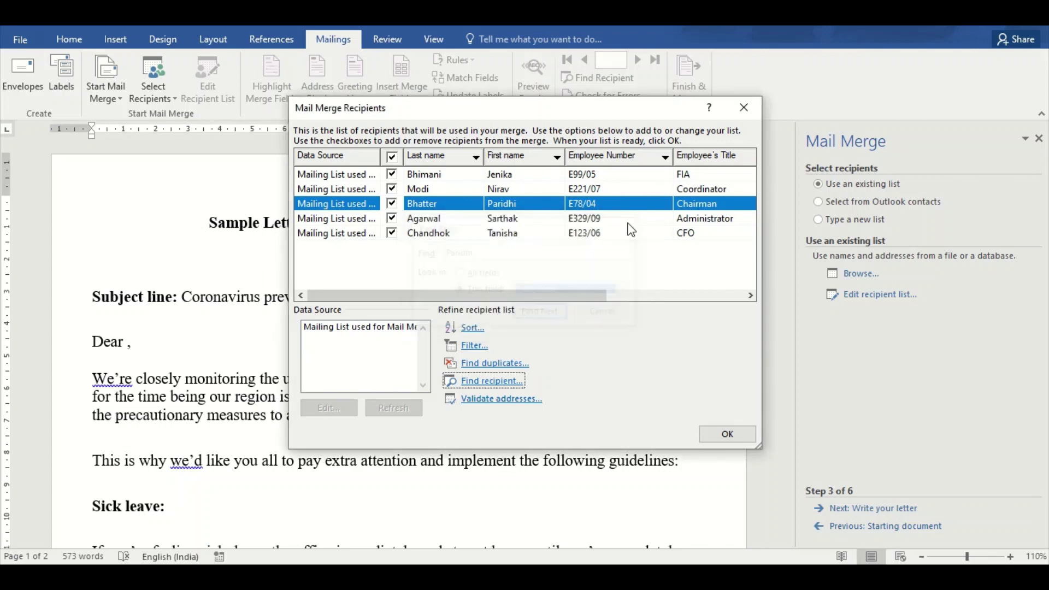
Accept the recipient list and add Employee_Number, Employees_Title and Employees_Address fields on separate lines
click(510, 404)
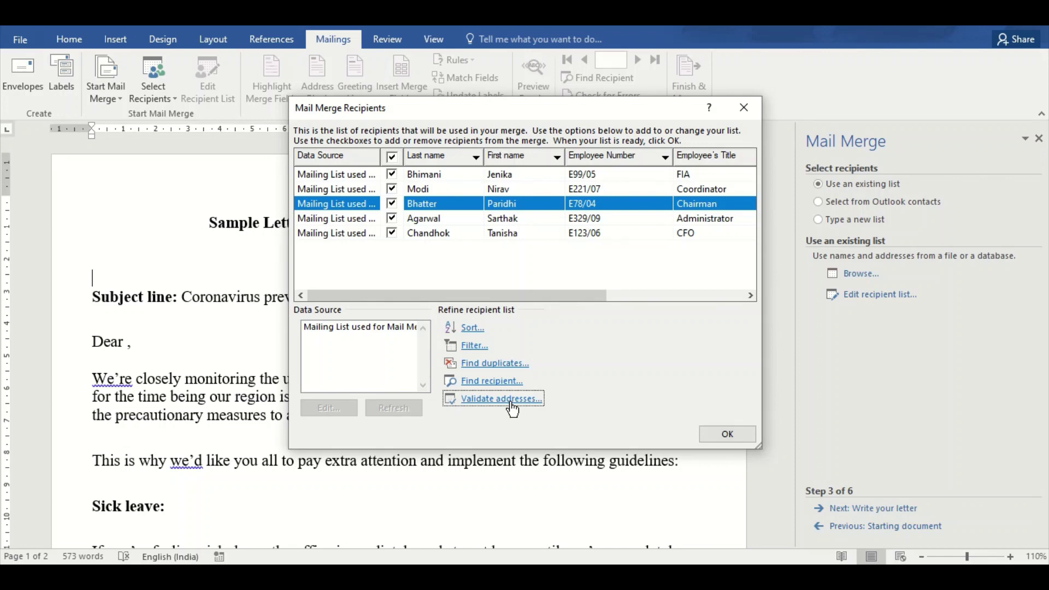
click(719, 428)
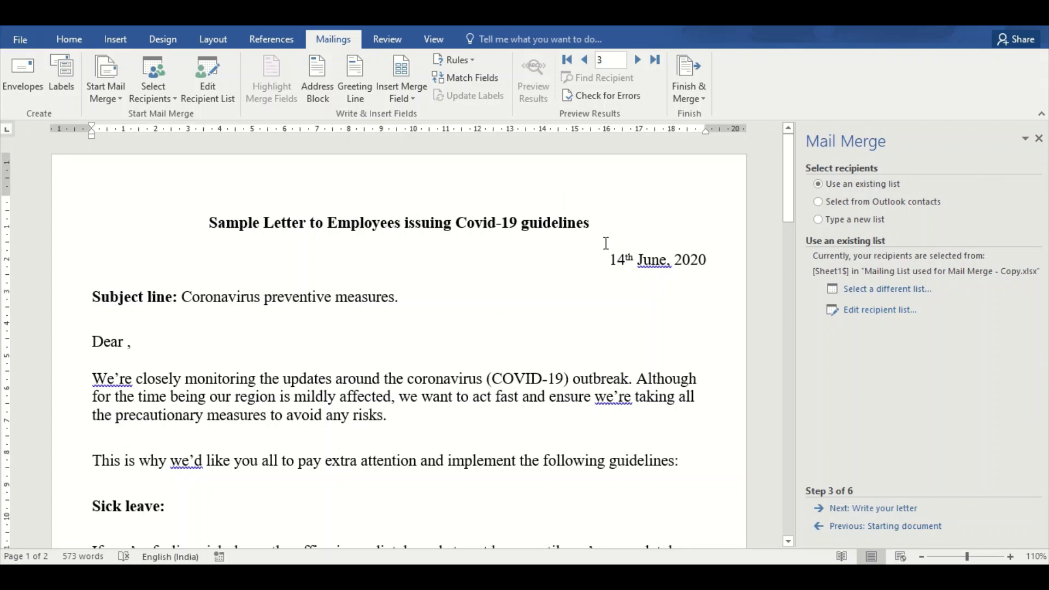
click(399, 87)
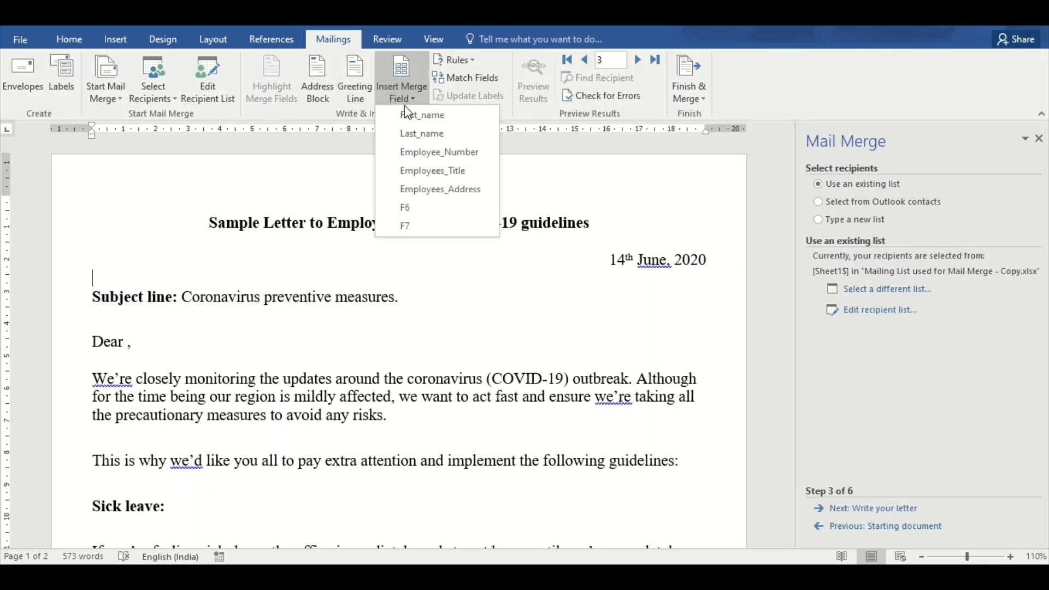
click(407, 156)
key(Return)
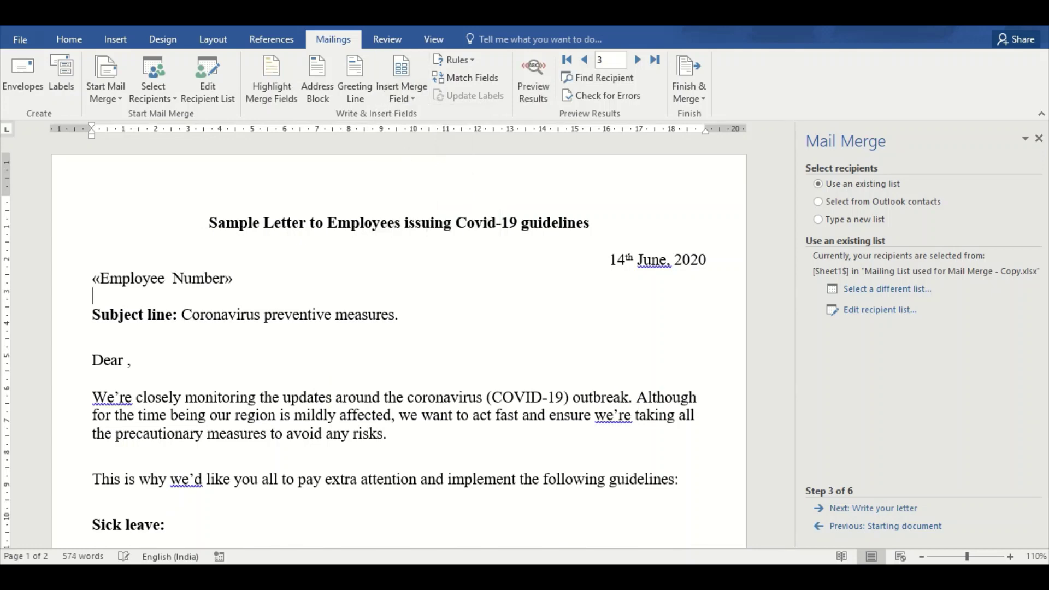
click(414, 92)
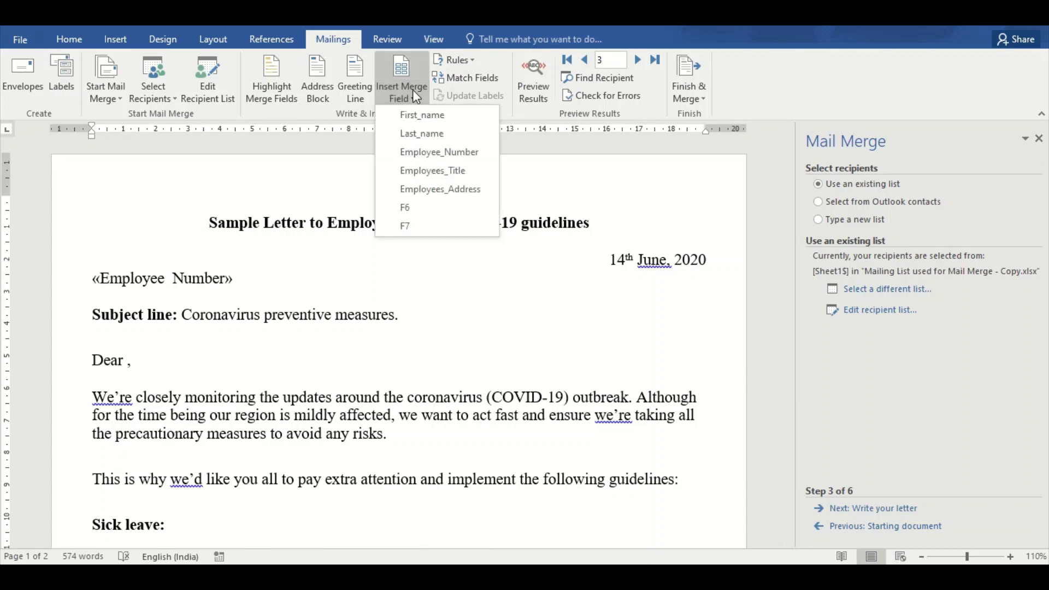
click(414, 164)
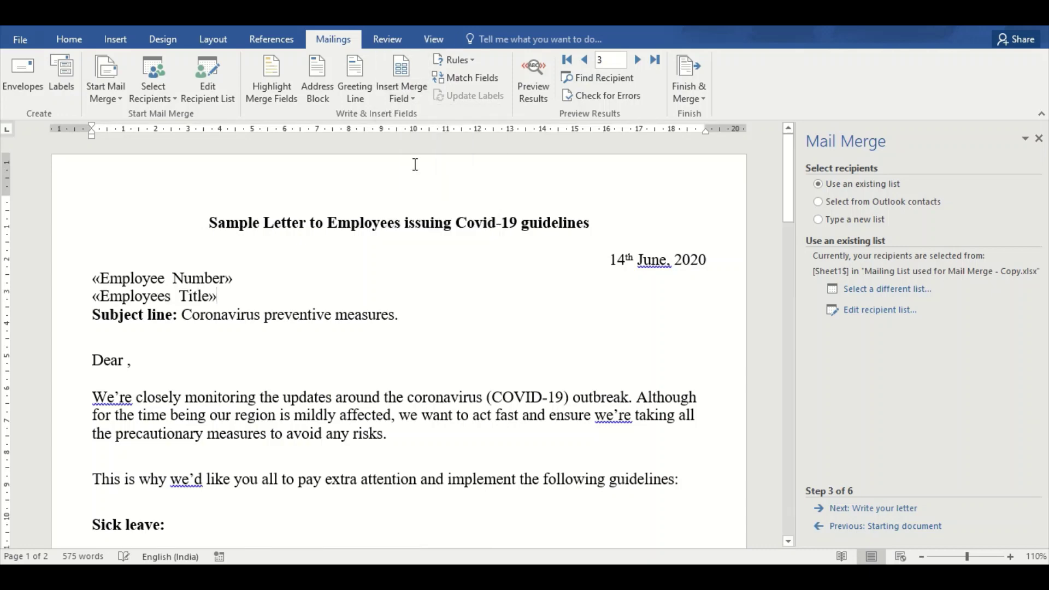
key(Return)
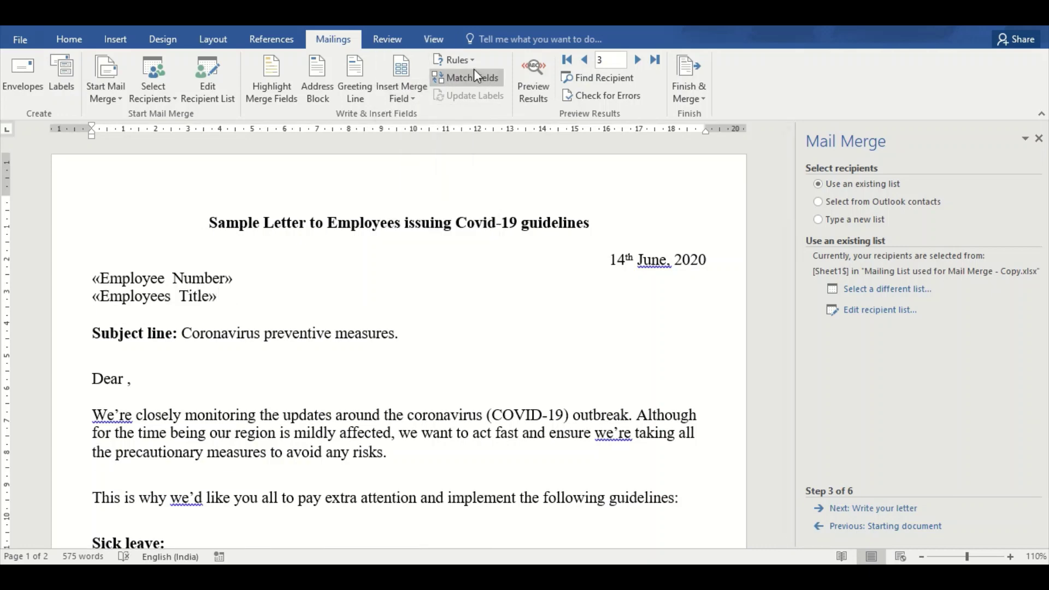
click(396, 95)
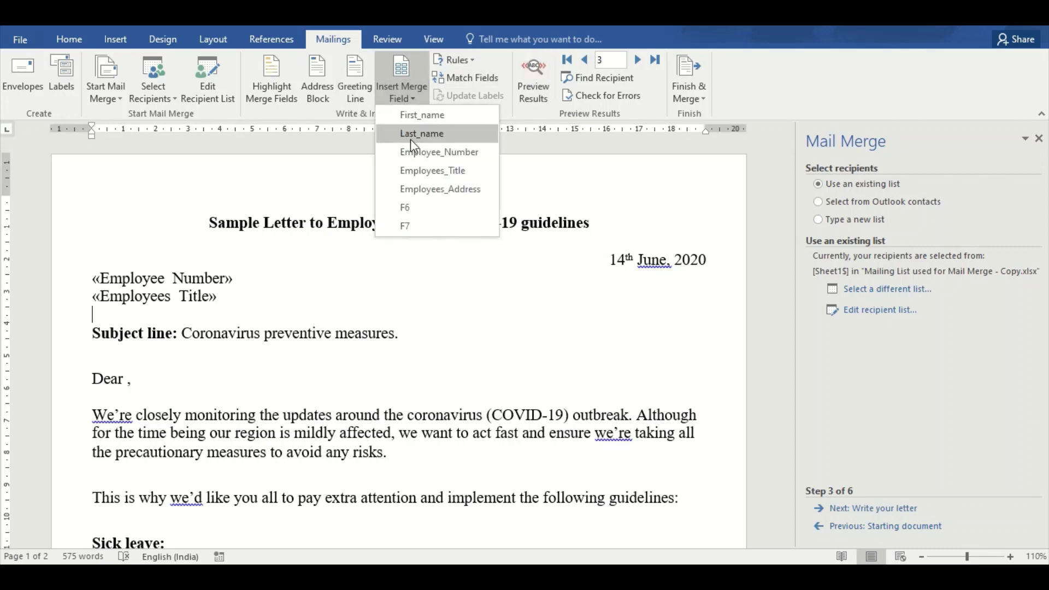
click(422, 189)
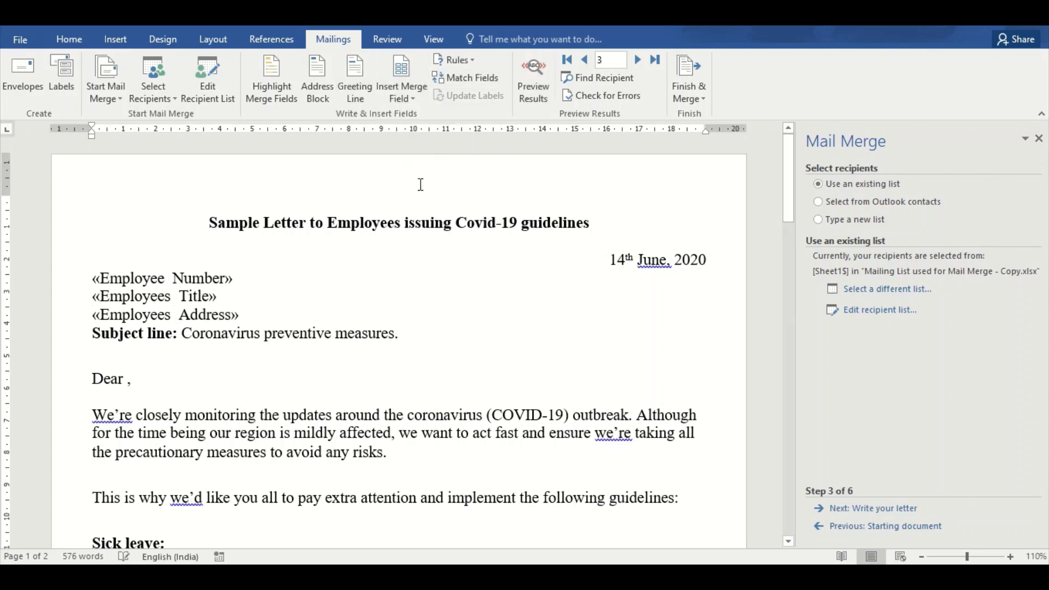
key(Return)
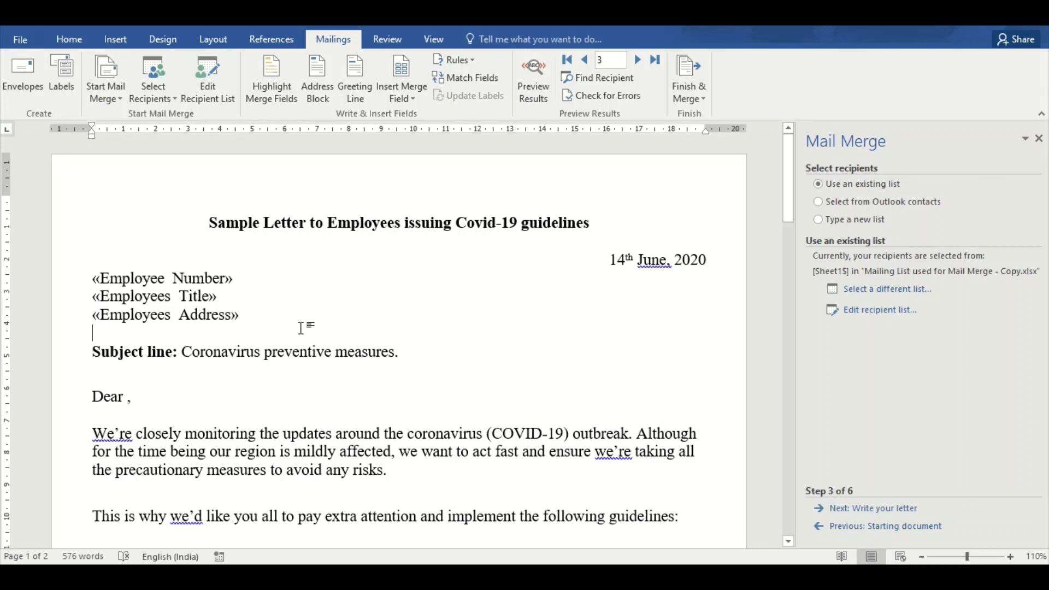
Insert the First_name and Last_name merge fields after 'Dear' in the greeting
click(126, 398)
click(401, 92)
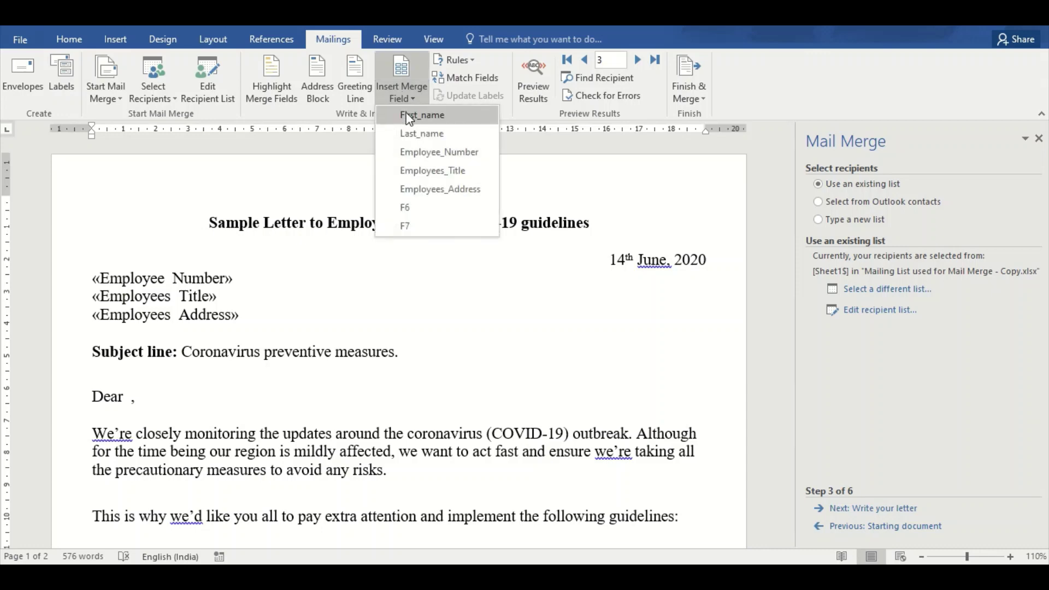
click(409, 116)
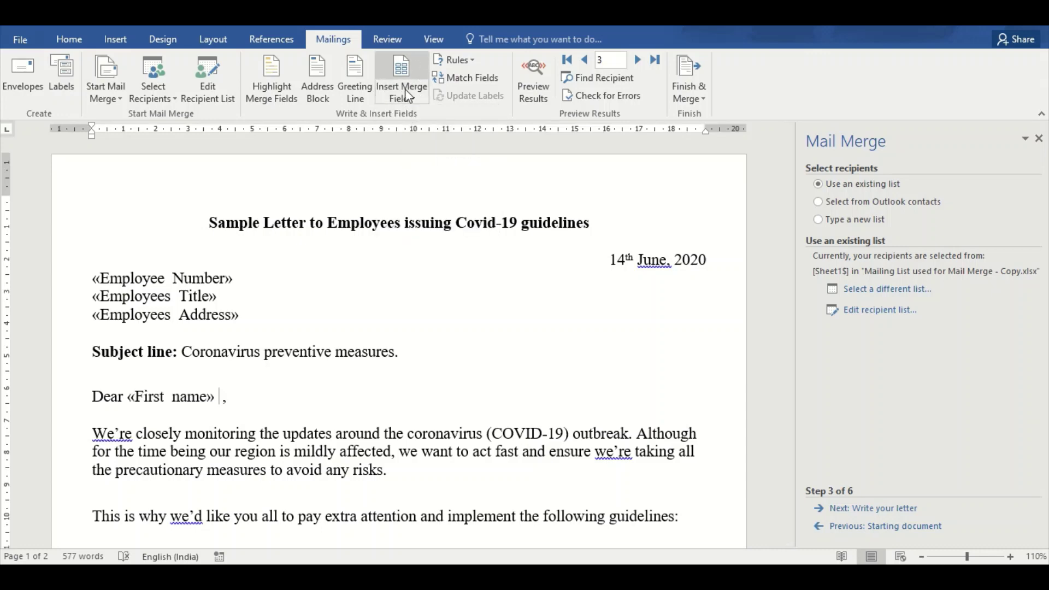
click(402, 93)
click(402, 138)
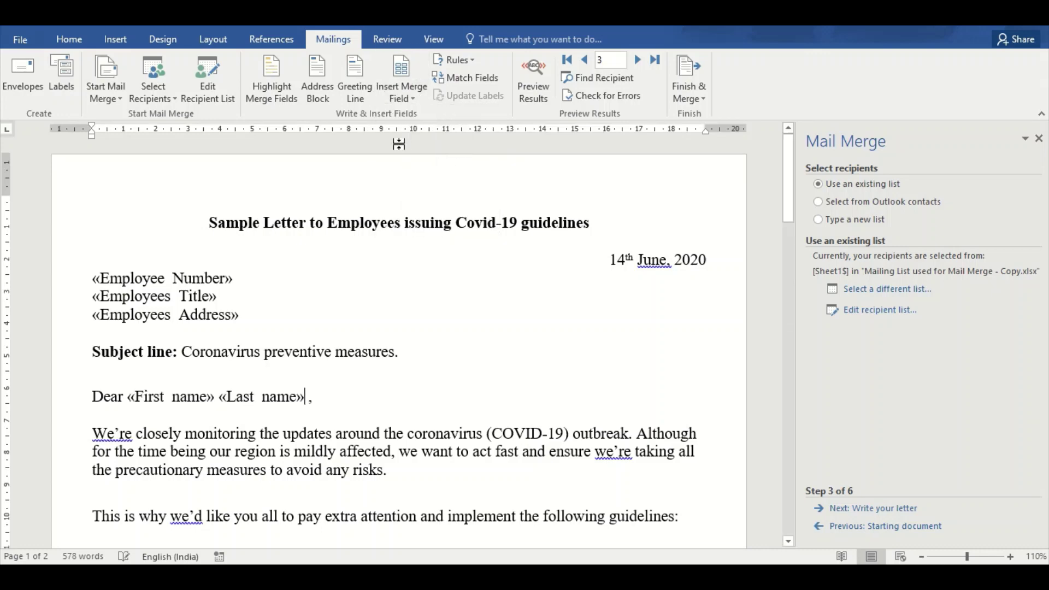
key(BackSpace)
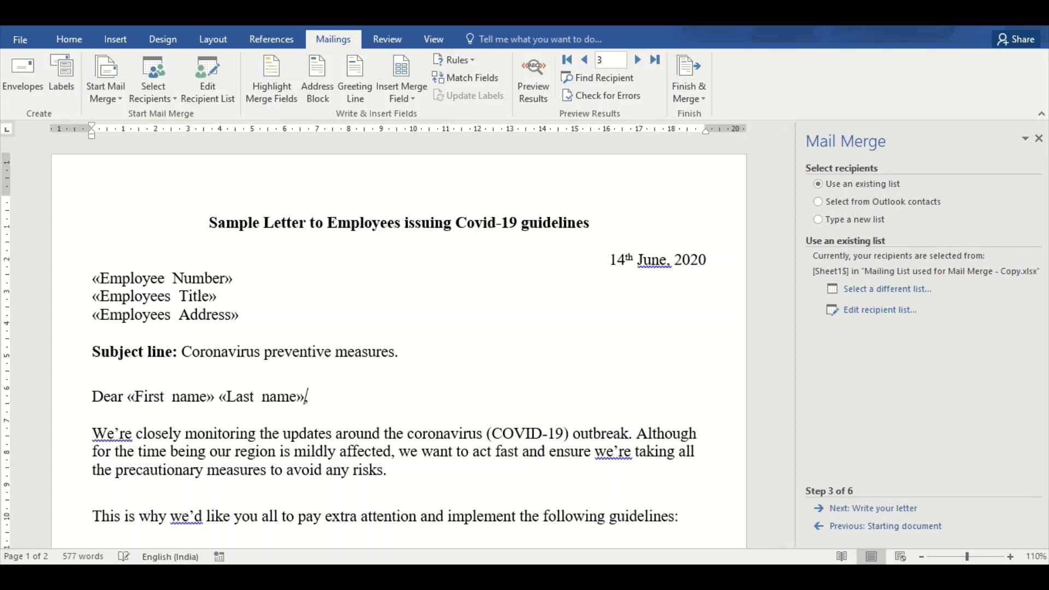
click(336, 396)
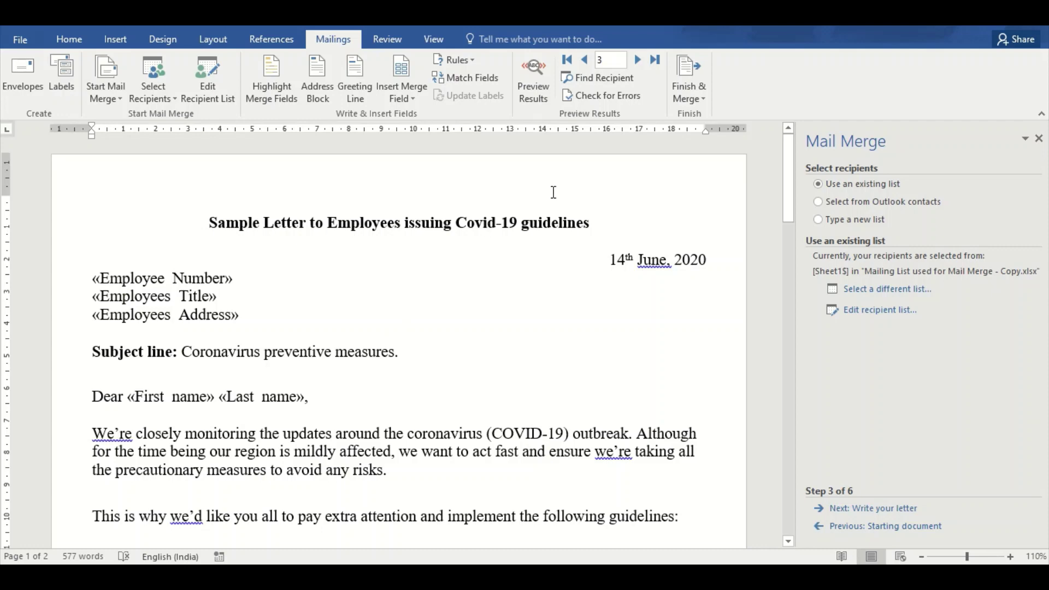
Advance the Mail Merge wizard to the preview step and step back through earlier recipients
click(860, 511)
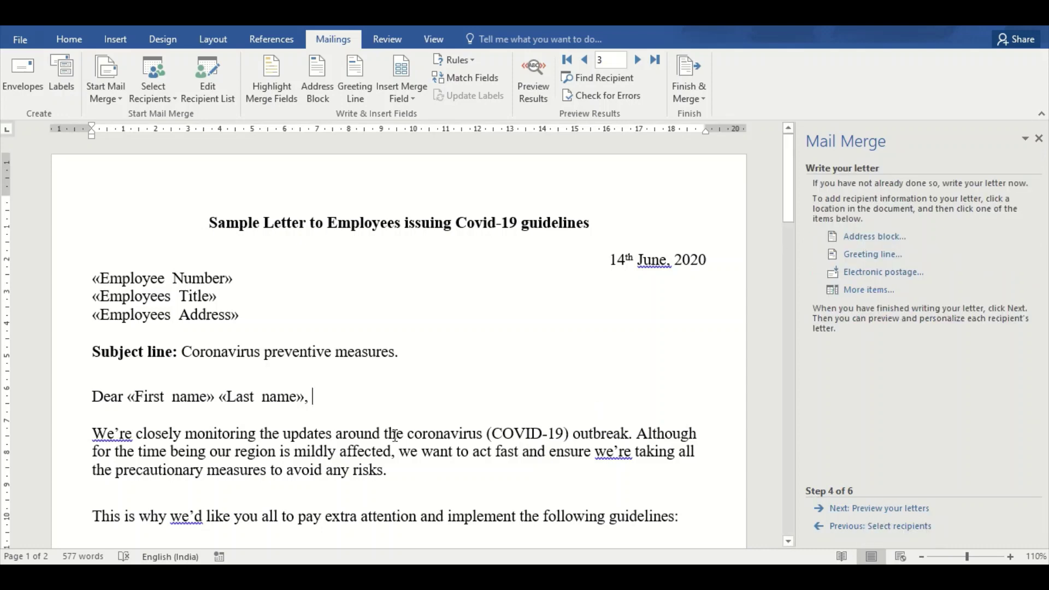
mouse_move(785, 192)
mouse_down()
mouse_move(788, 207)
mouse_move(788, 175)
mouse_up()
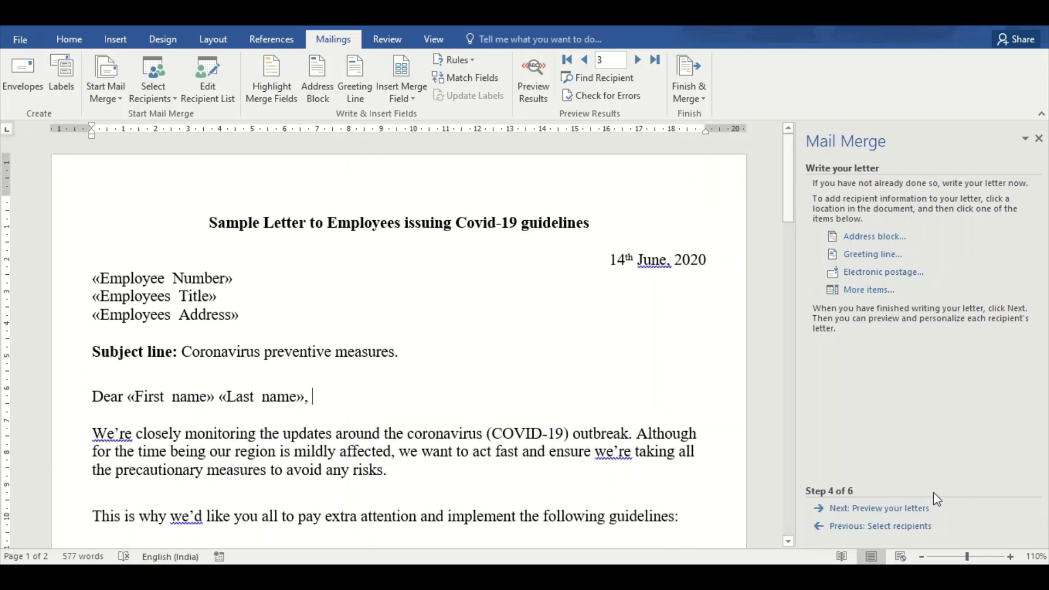
click(892, 510)
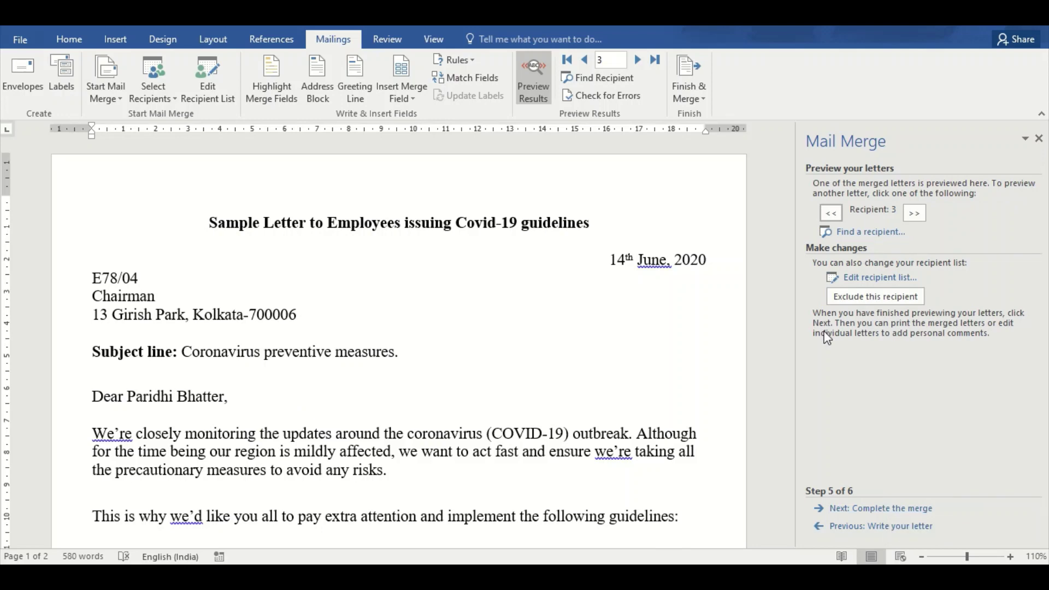
click(831, 213)
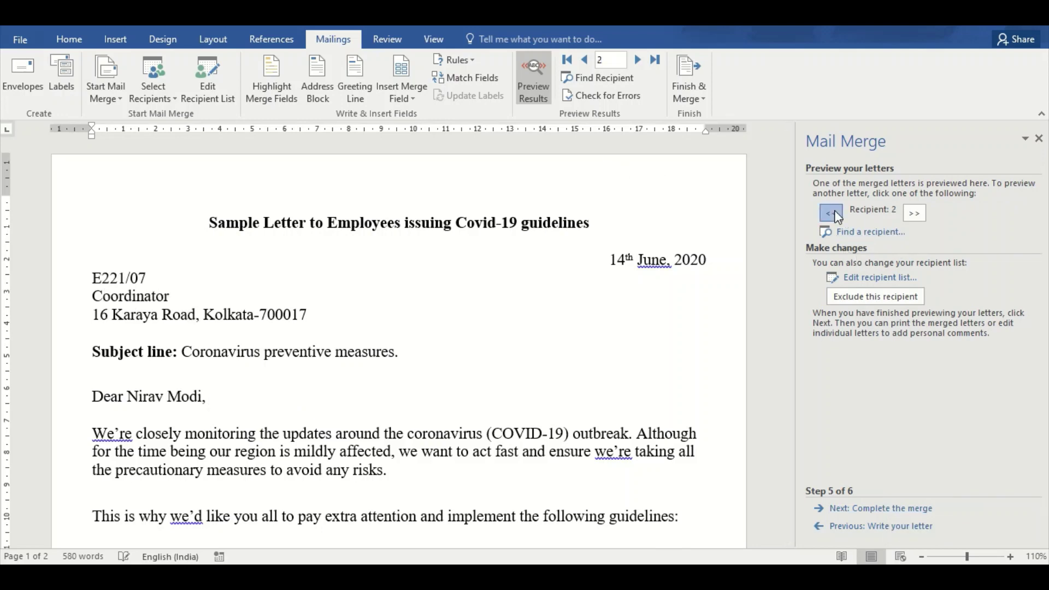
click(831, 213)
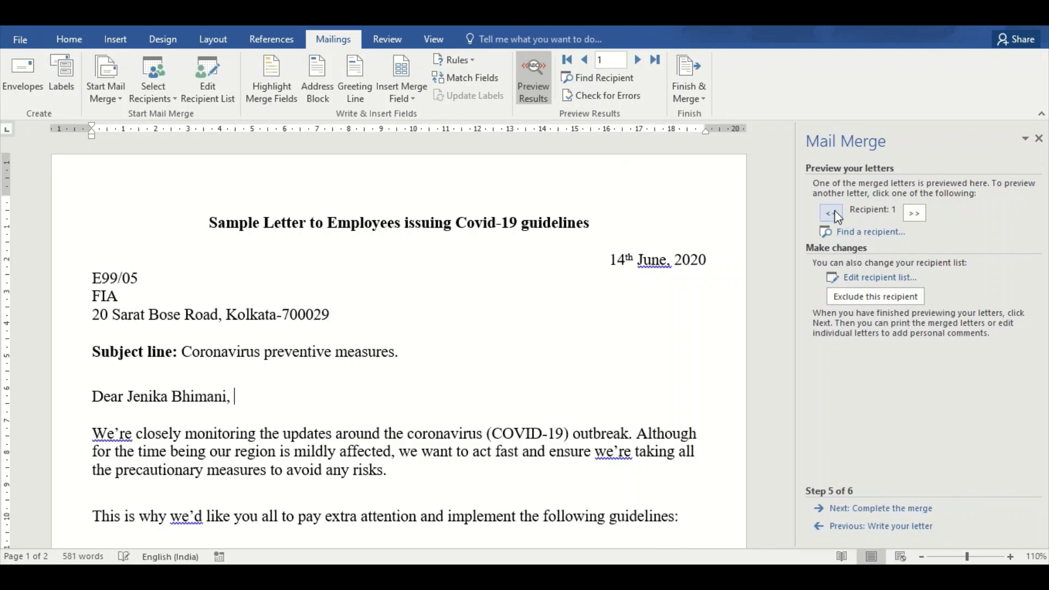
Page forward four records and back to the first, then continue to Complete the merge
click(638, 60)
click(638, 60)
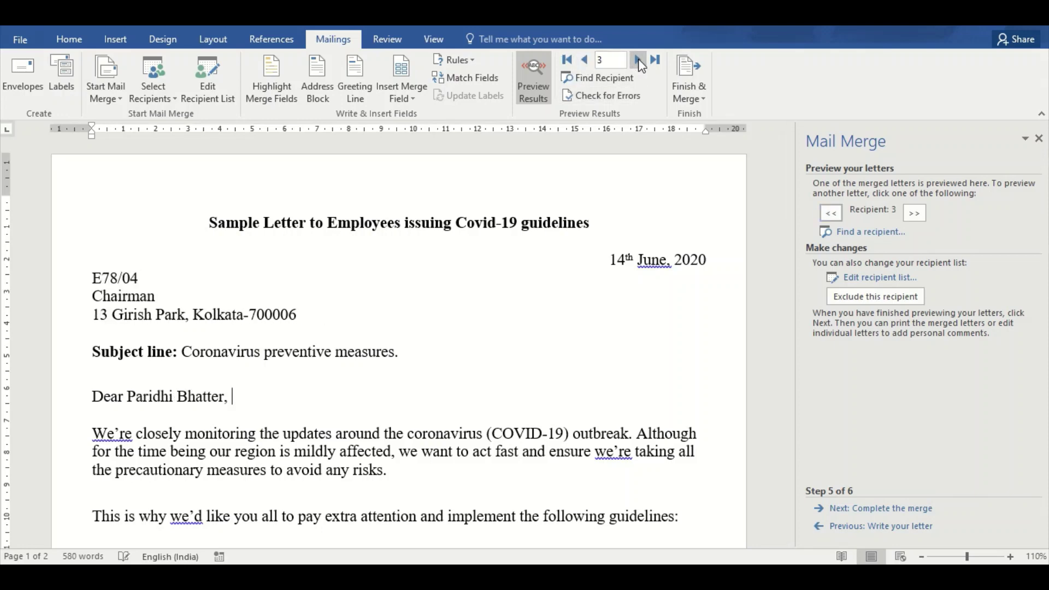
click(638, 60)
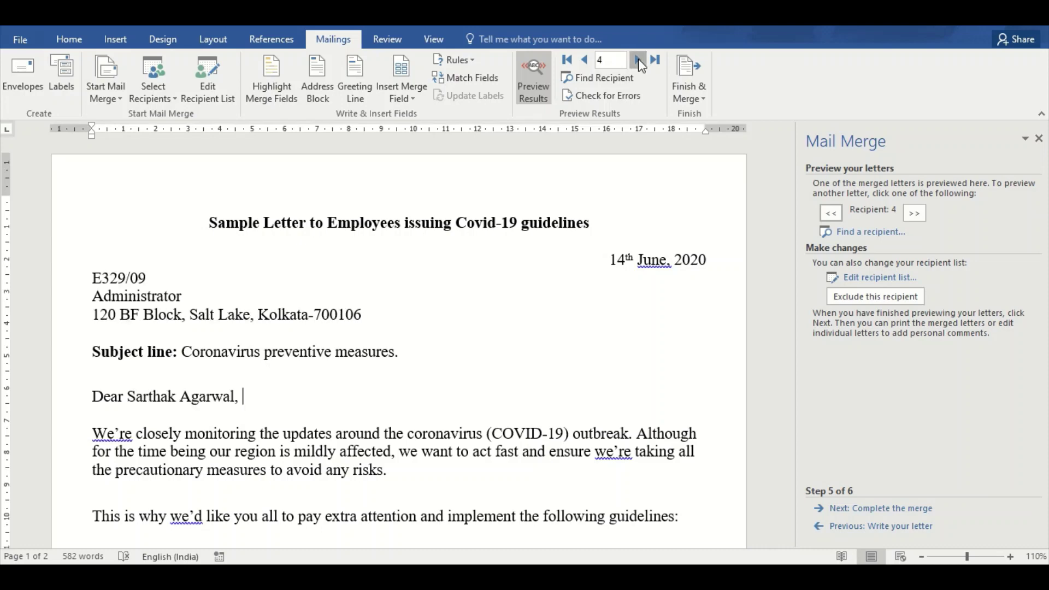
click(638, 60)
click(585, 61)
click(584, 62)
click(585, 61)
click(584, 61)
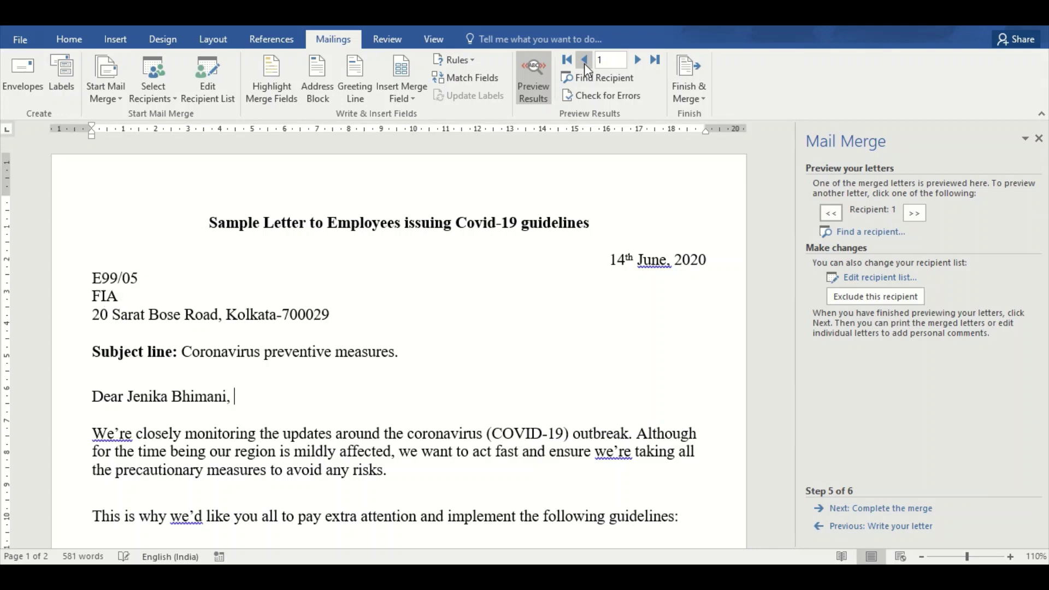
click(884, 509)
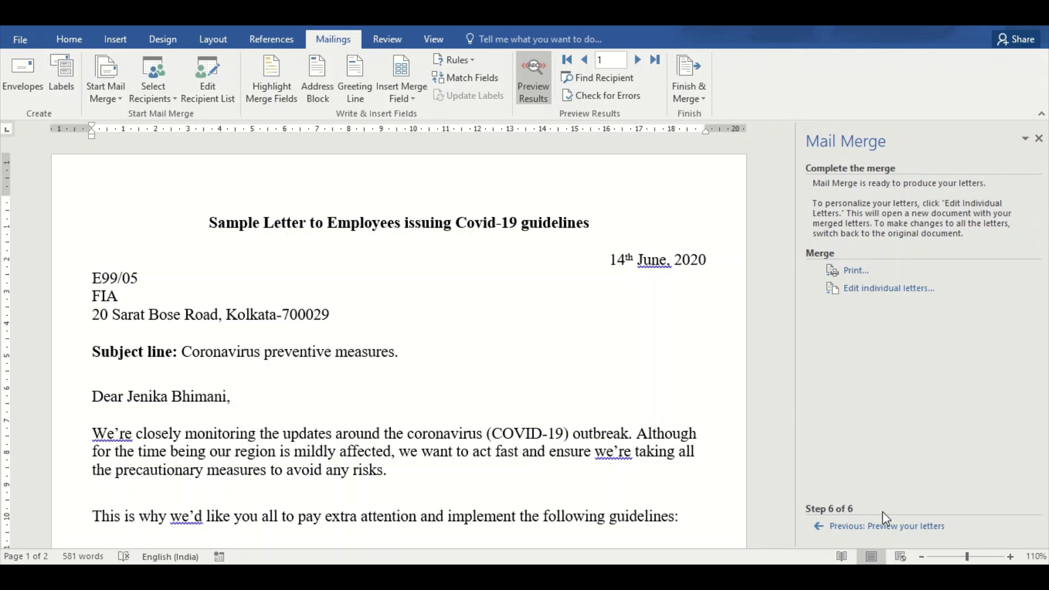
Send all records to Merge to Printer, cancel the Print dialog, and close the Mail Merge pane
click(854, 271)
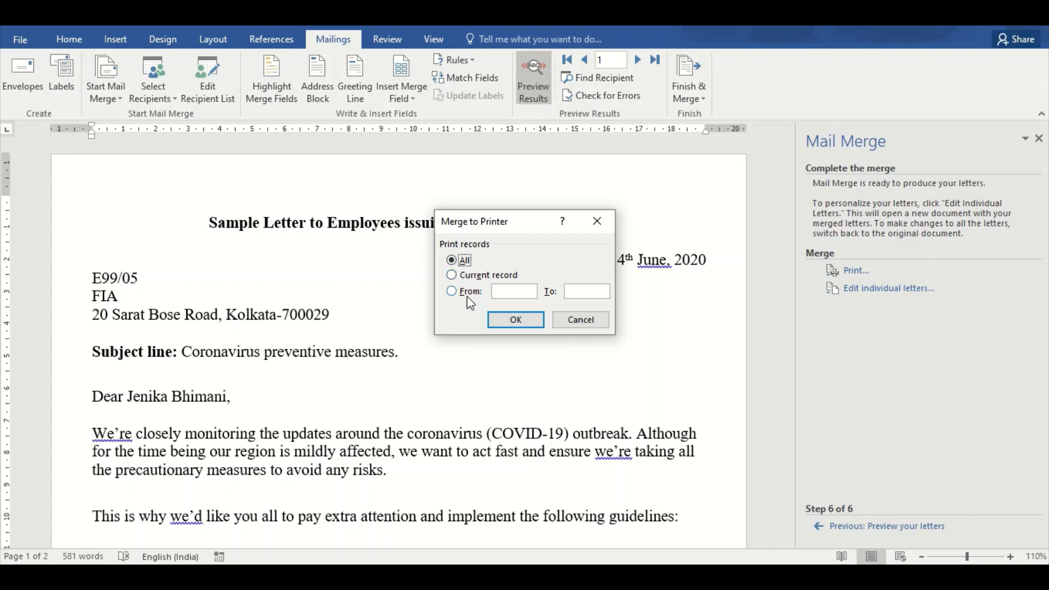
click(513, 320)
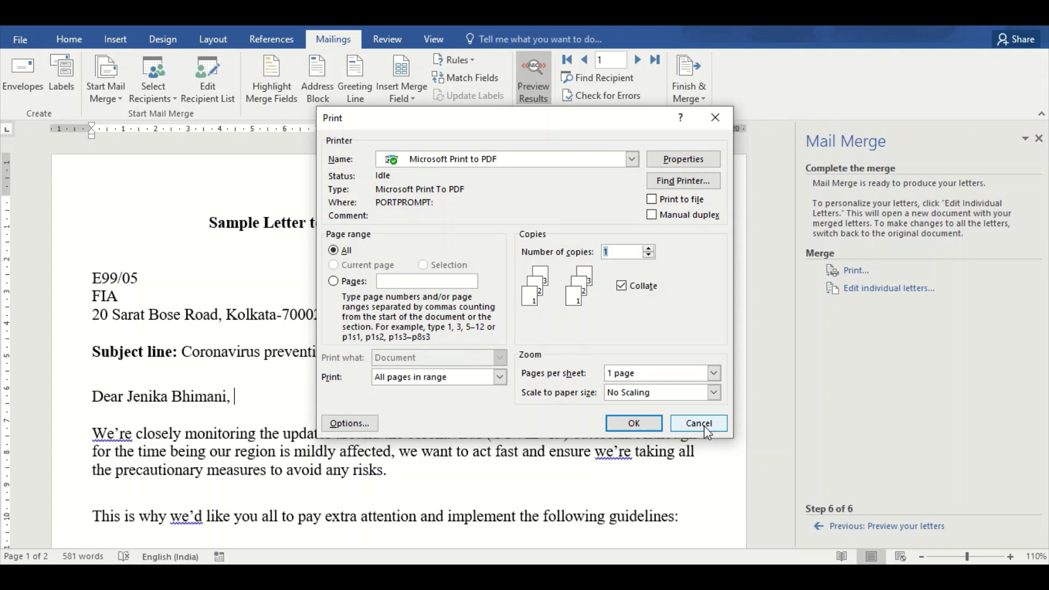
click(704, 425)
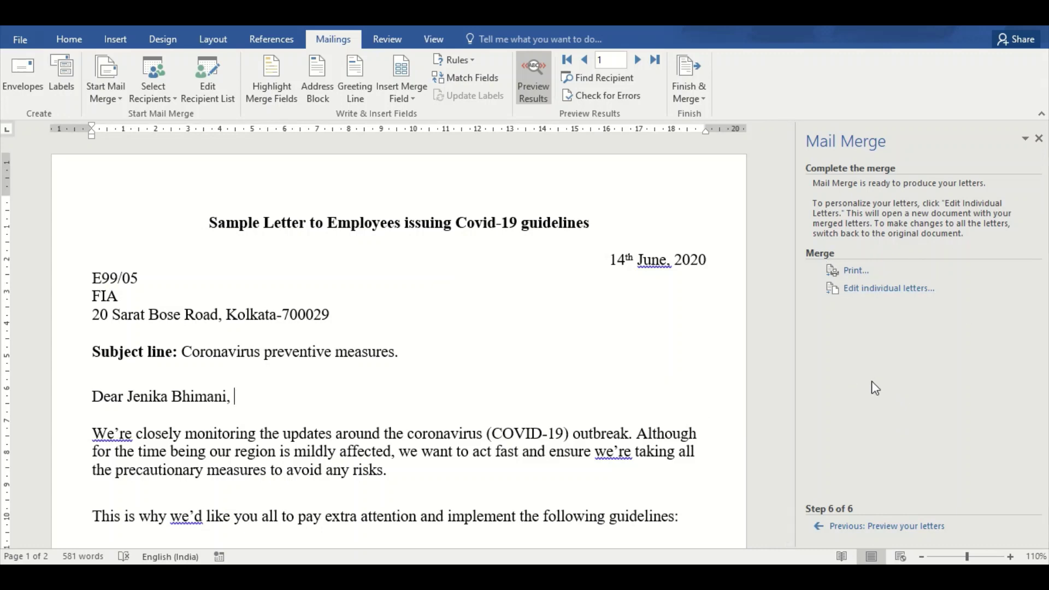
click(1038, 138)
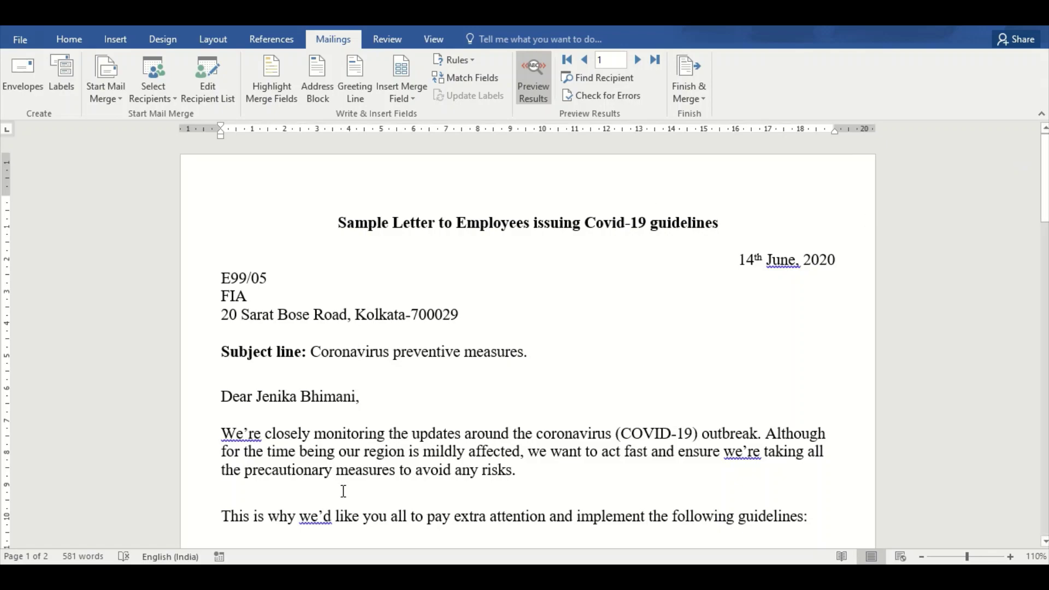
Page the merge preview forward with Next Record from record 2 to record 4
drag(1044, 175, 1036, 129)
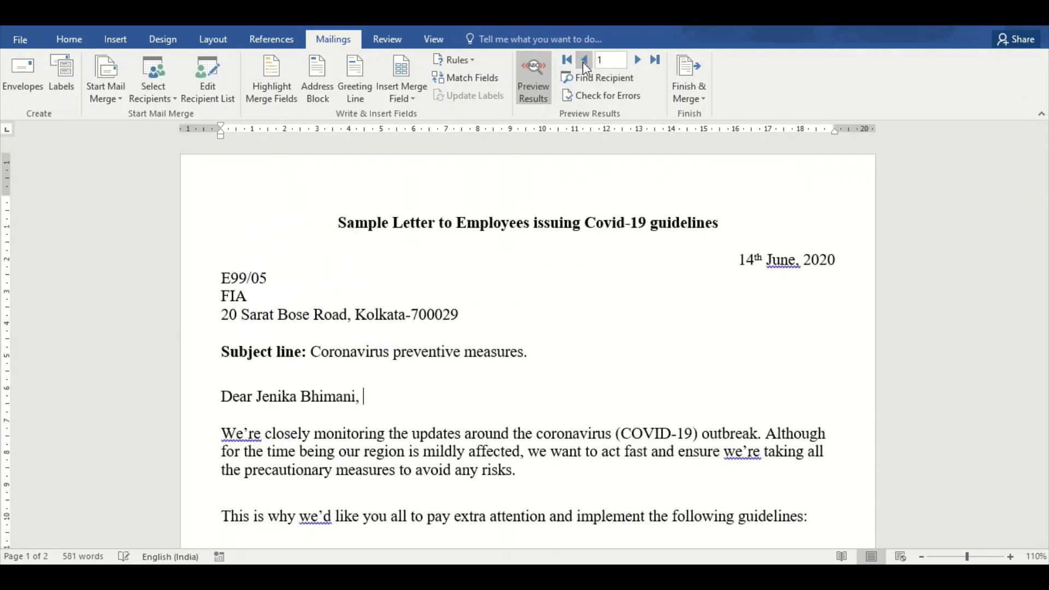
click(638, 60)
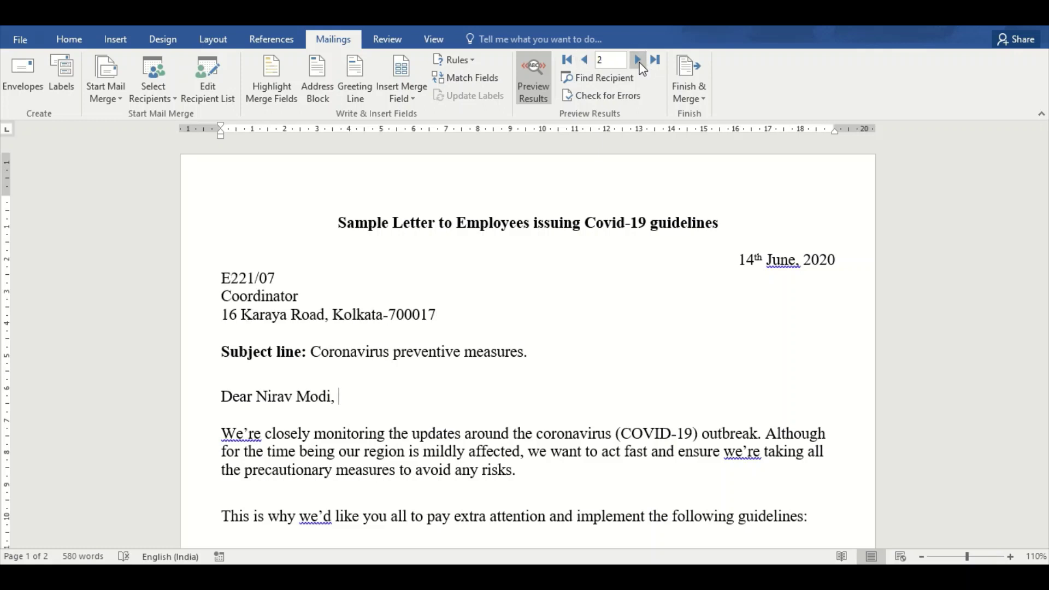
click(643, 69)
click(640, 64)
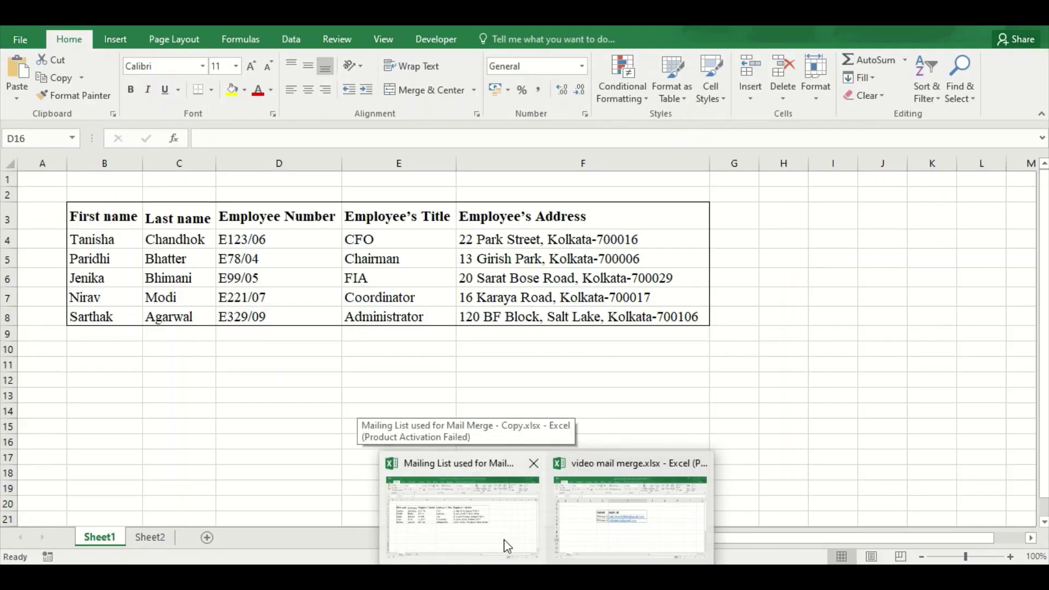
Review the Mailing List workbook in Excel, then switch back to the Sample Letter in Word
click(504, 539)
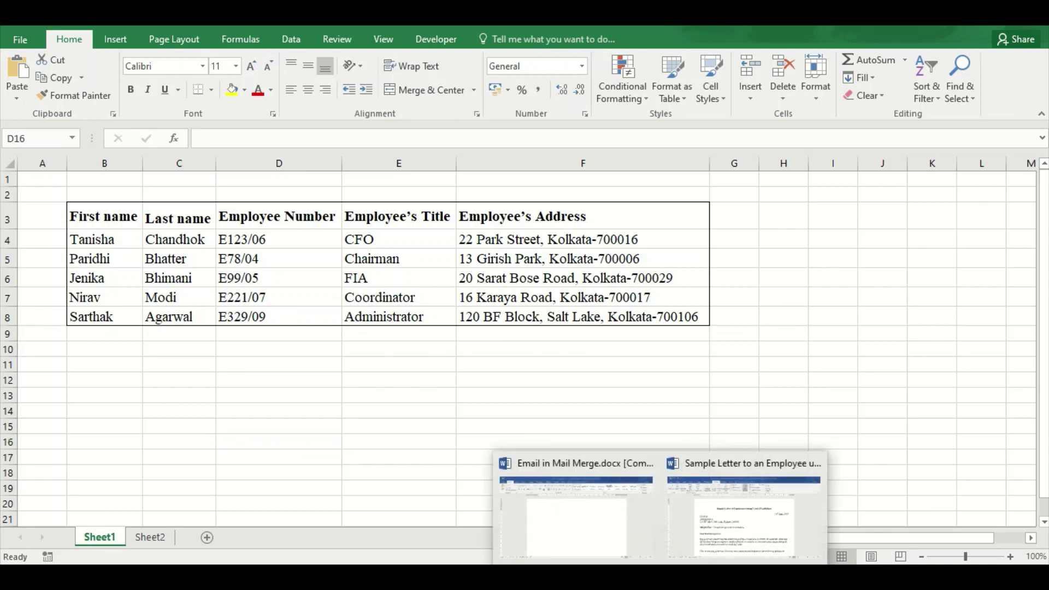
click(744, 503)
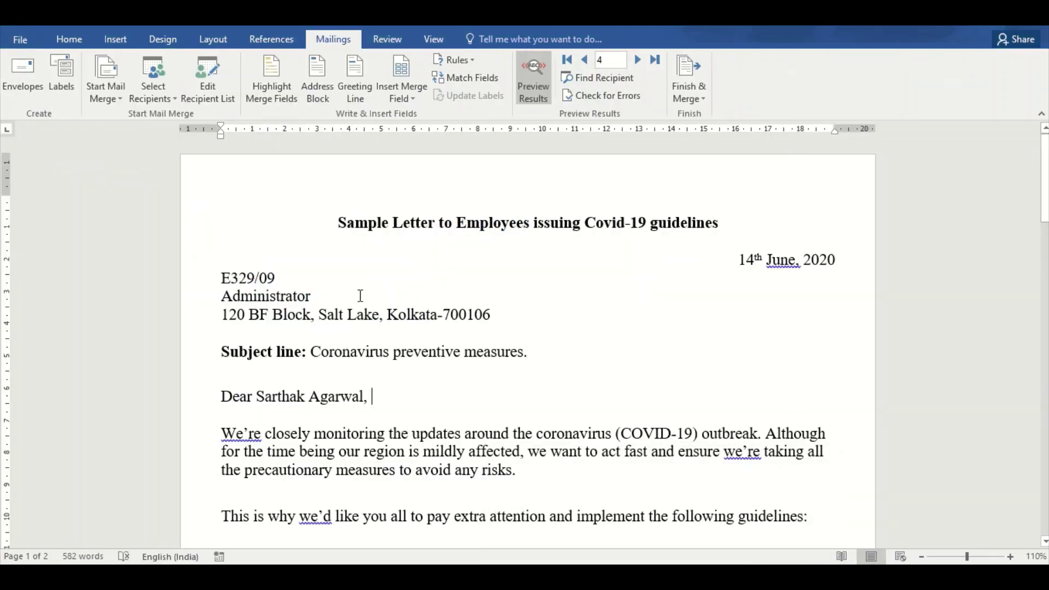
Step back to record 1, then forward through all five merged letters to record 5
click(585, 58)
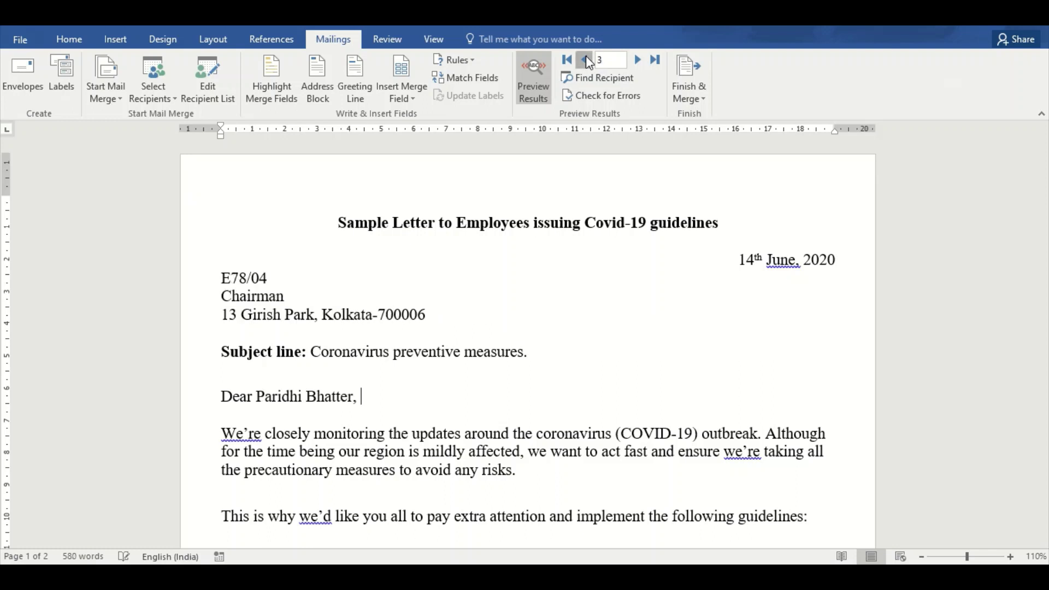
click(585, 58)
click(586, 58)
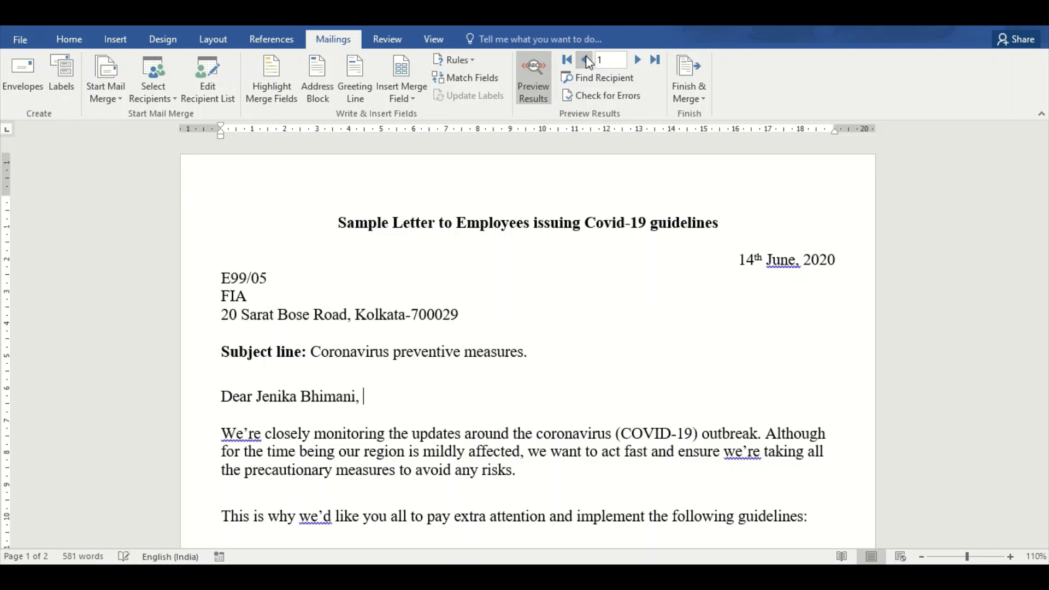
click(640, 63)
click(642, 64)
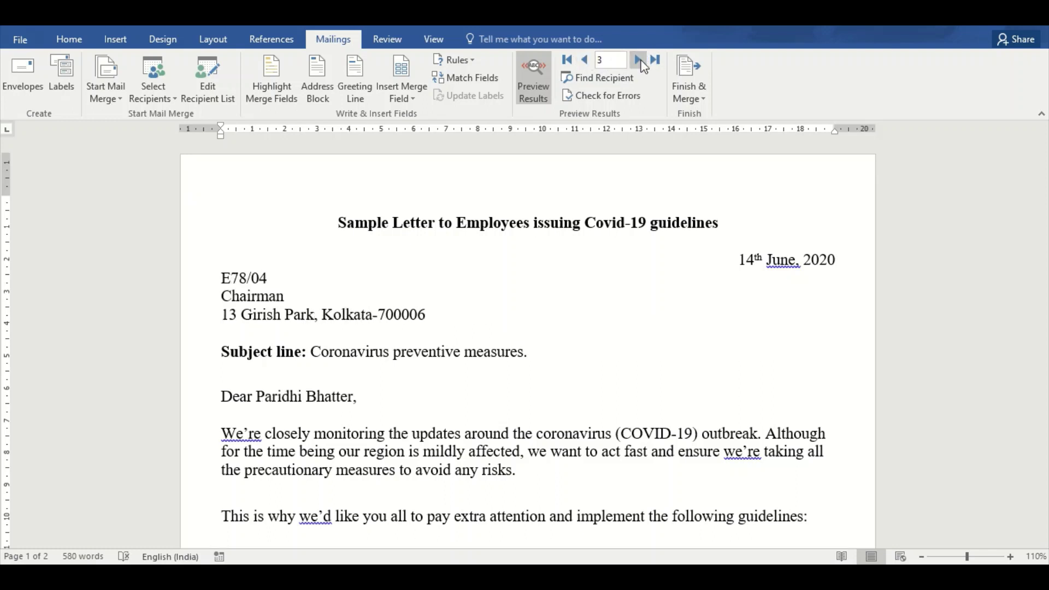
click(640, 62)
click(641, 61)
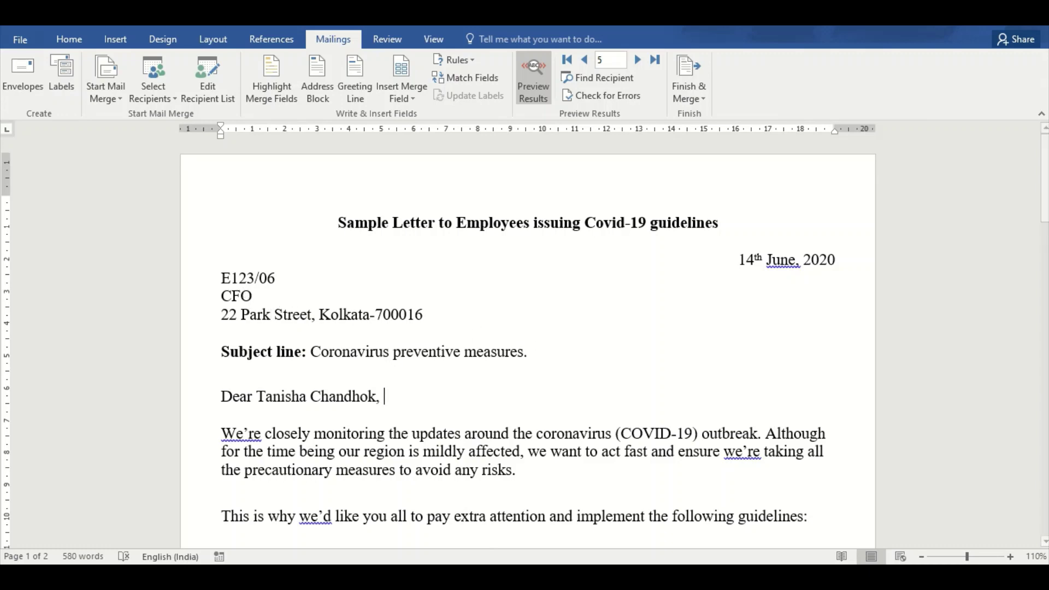
Glance at the Mailing List workbook in Excel, then return to the Sample Letter document
mouse_move(546, 578)
click(489, 520)
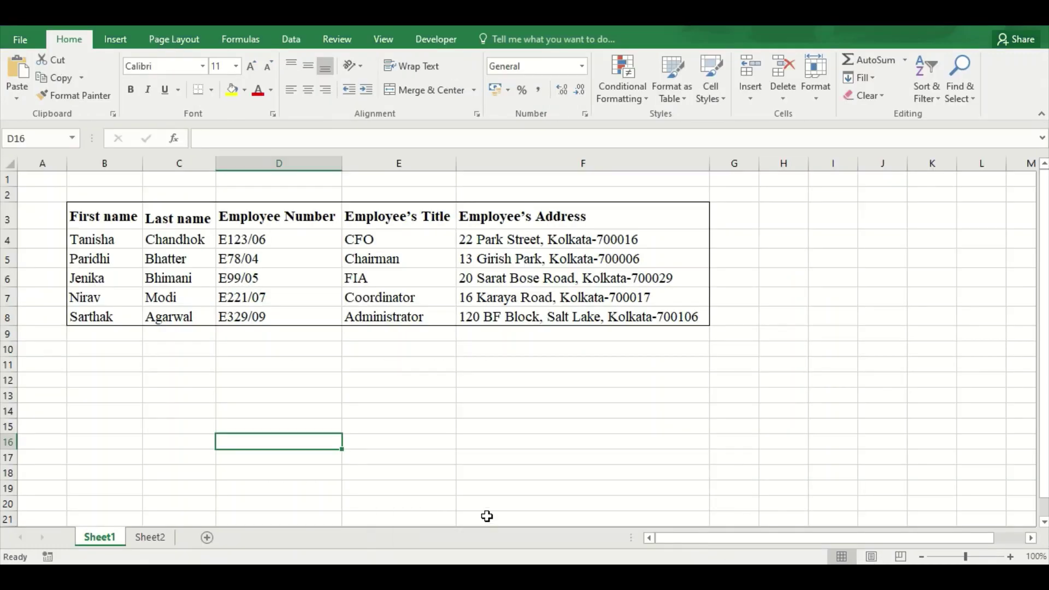
click(547, 578)
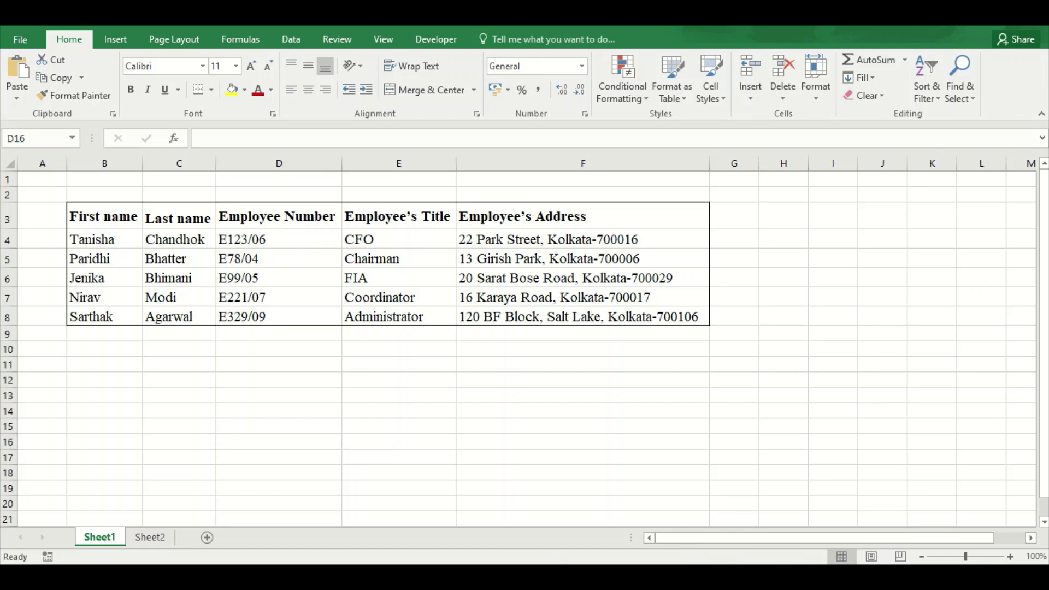
mouse_move(663, 578)
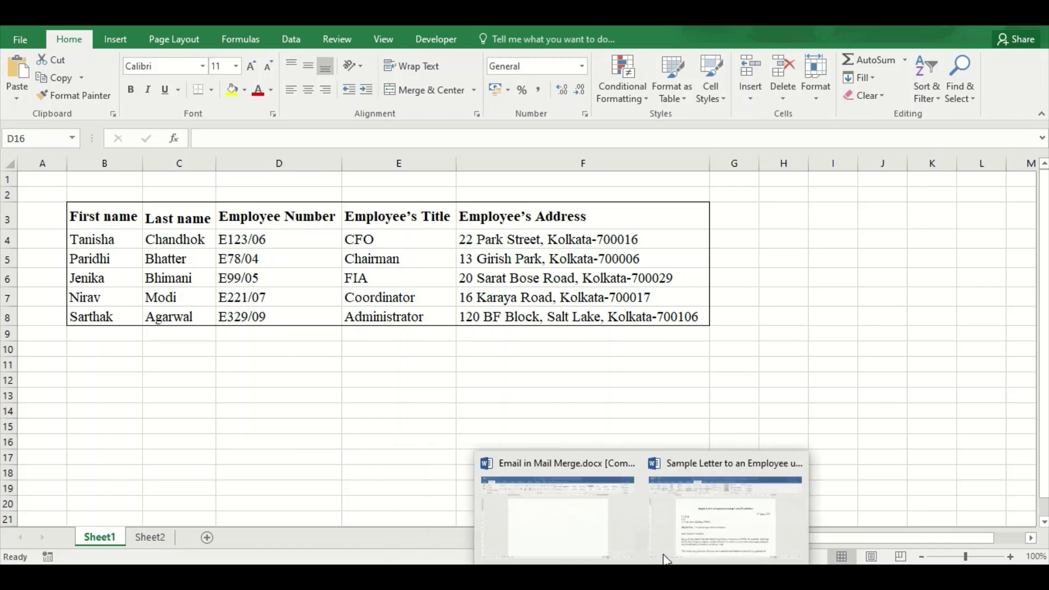
click(690, 527)
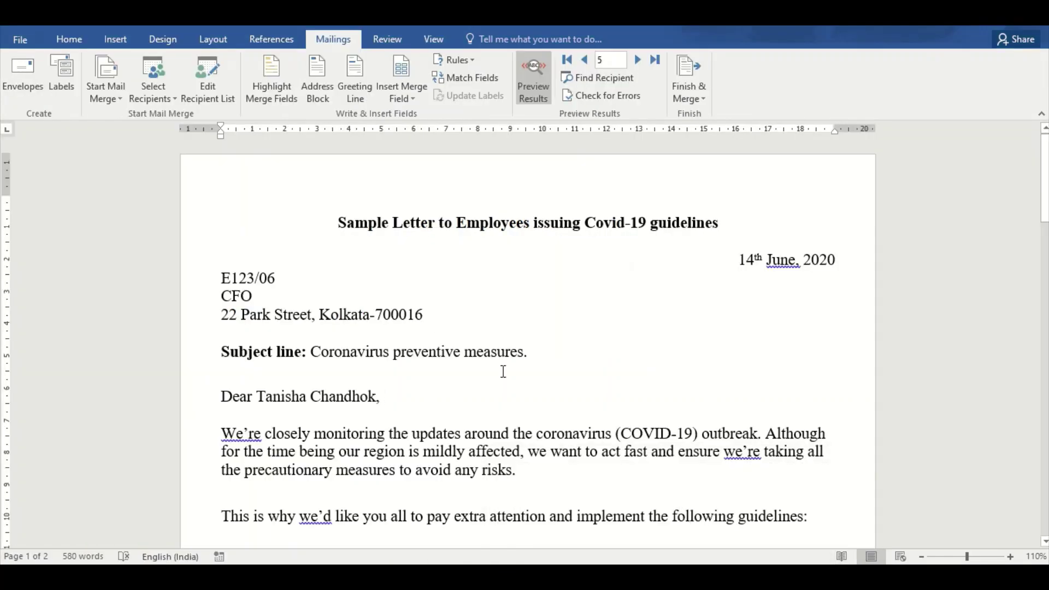
Place the cursor after the greeting, then switch to the blank Email in Mail Merge.docx document
click(492, 384)
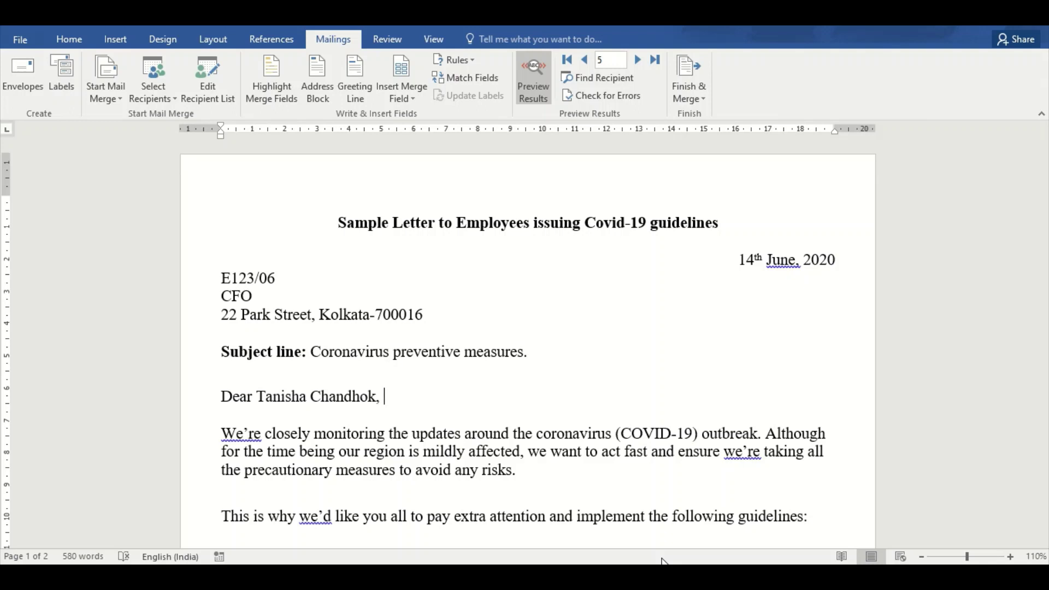
mouse_move(660, 578)
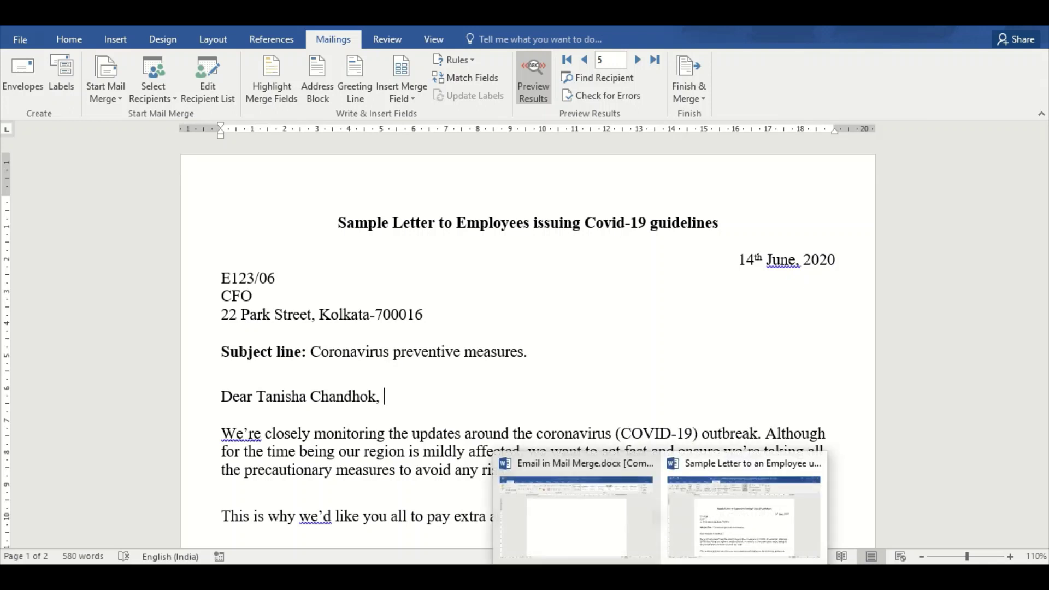
click(624, 530)
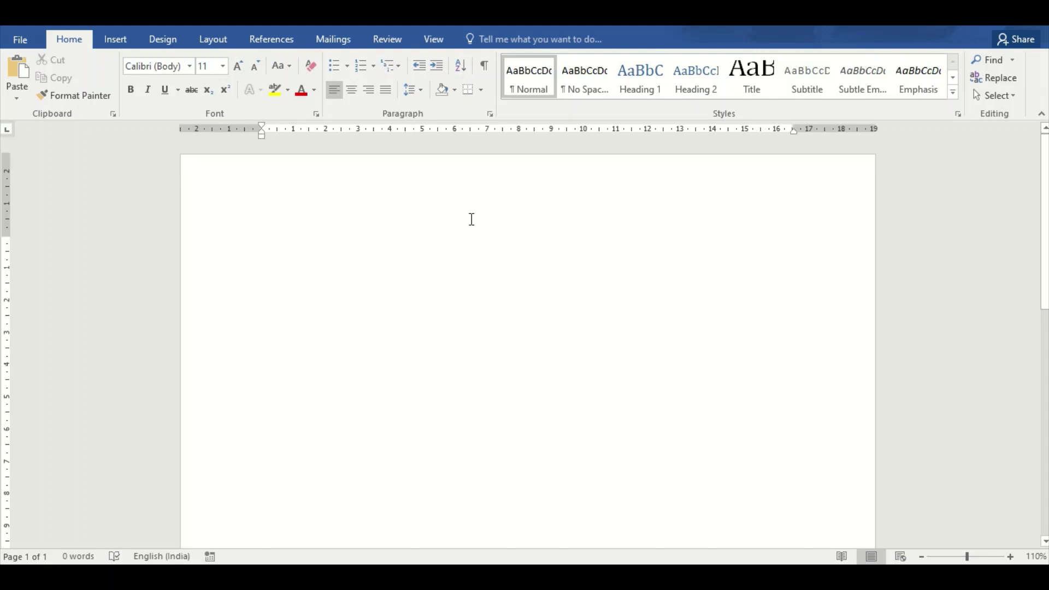
Start an E-mail Messages merge and choose Use an Existing List for the recipients
click(346, 46)
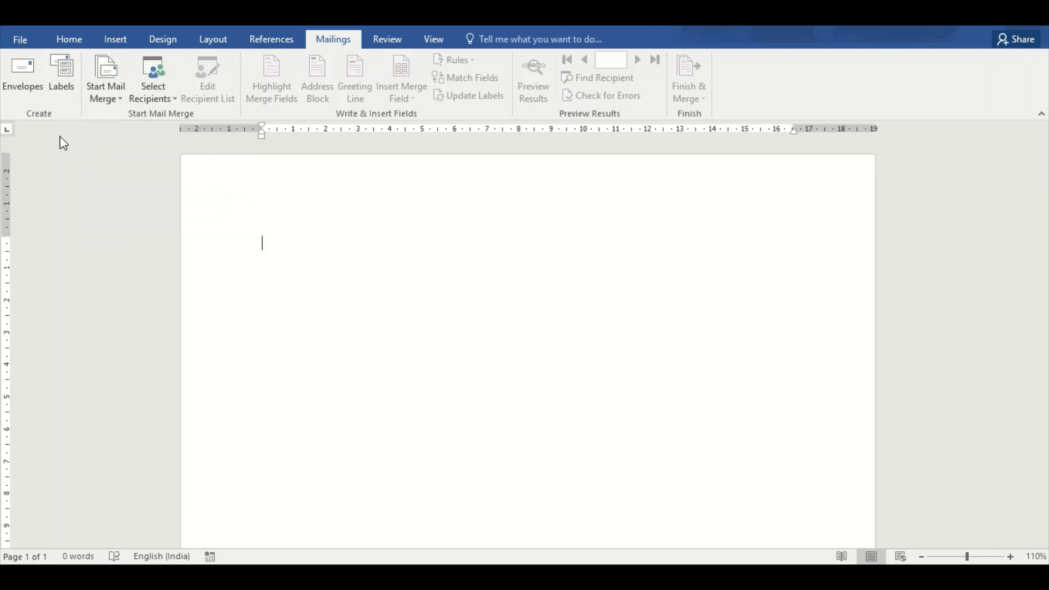
click(107, 74)
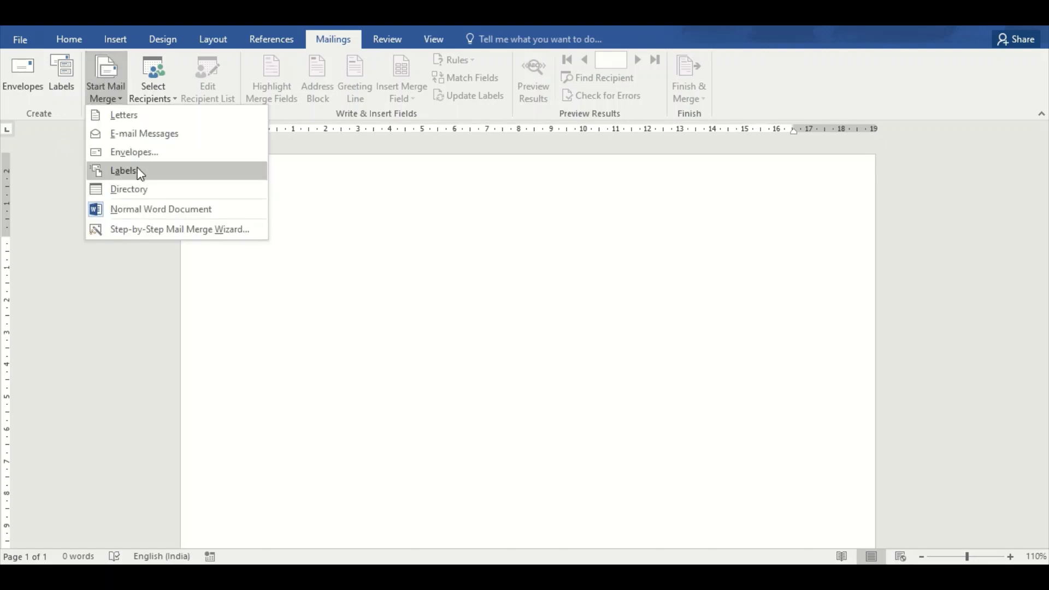
click(162, 138)
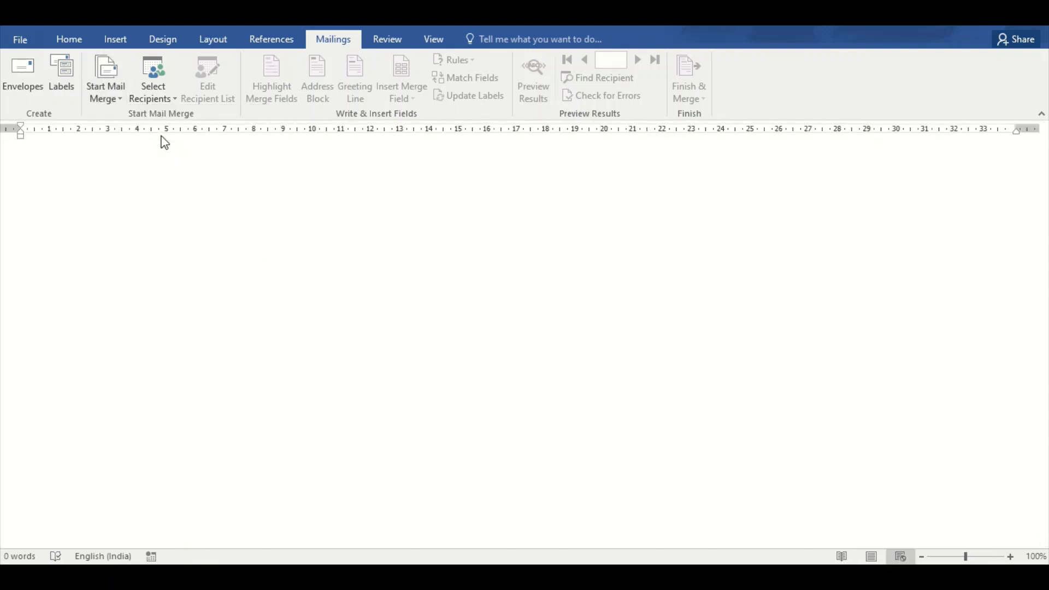
click(166, 100)
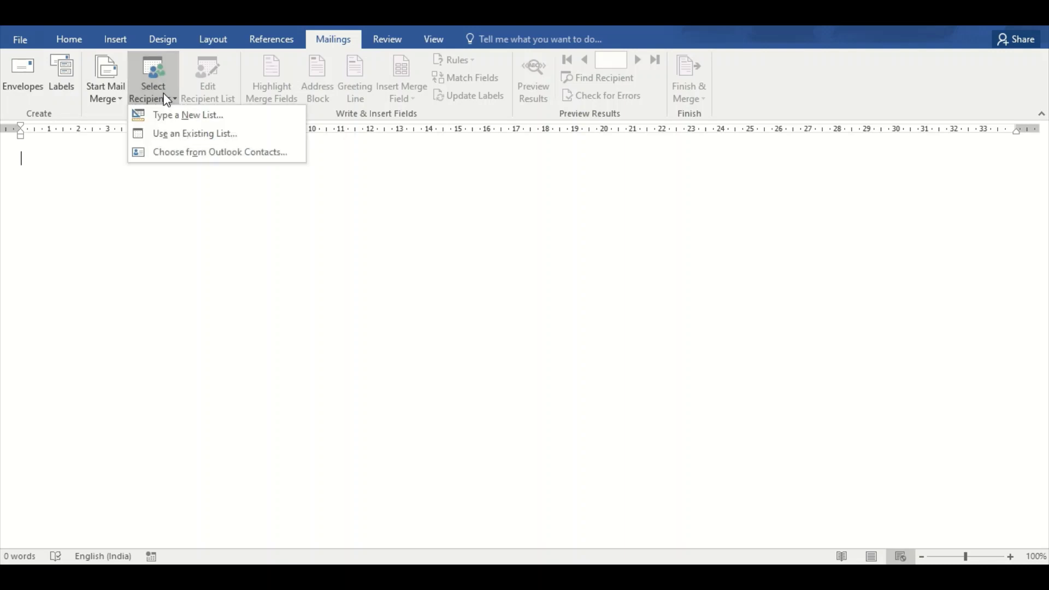
click(165, 136)
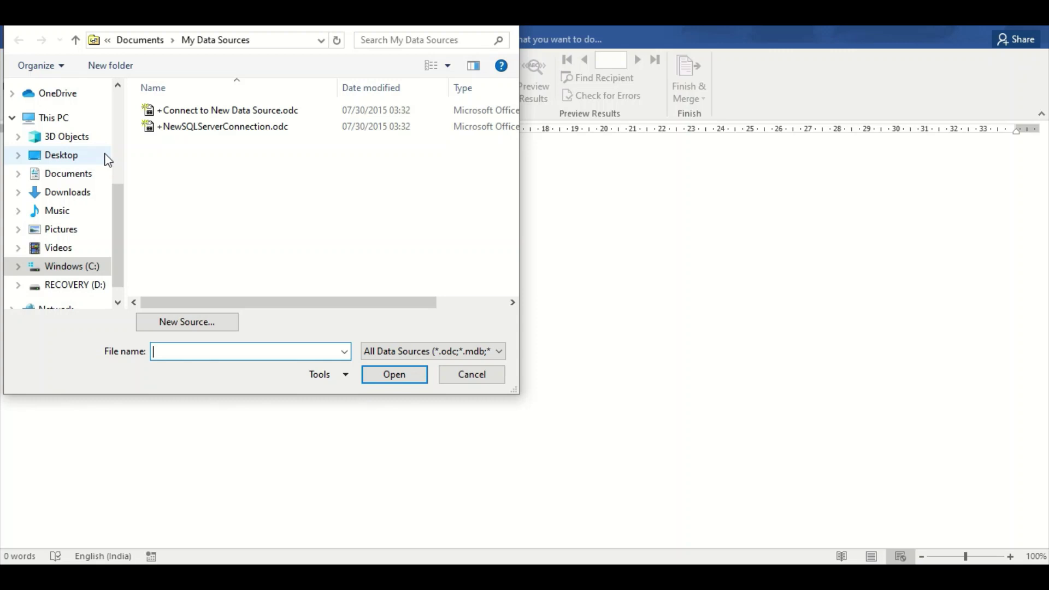
Use Sheet1$ of video mail merge.xlsx from Desktop\VSC as the recipient list, then switch to Excel
click(107, 158)
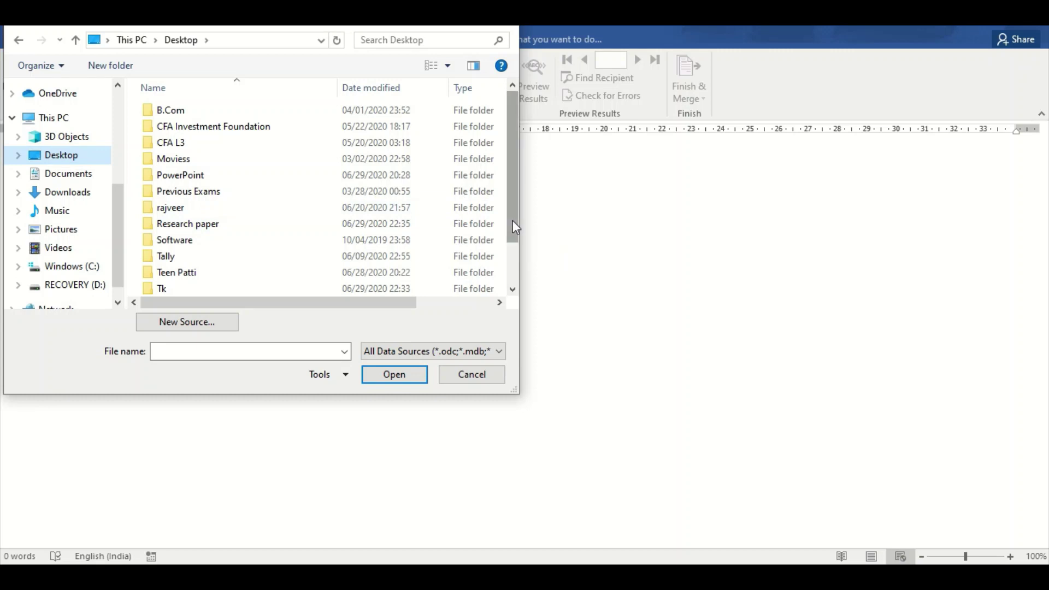
drag(515, 227, 507, 257)
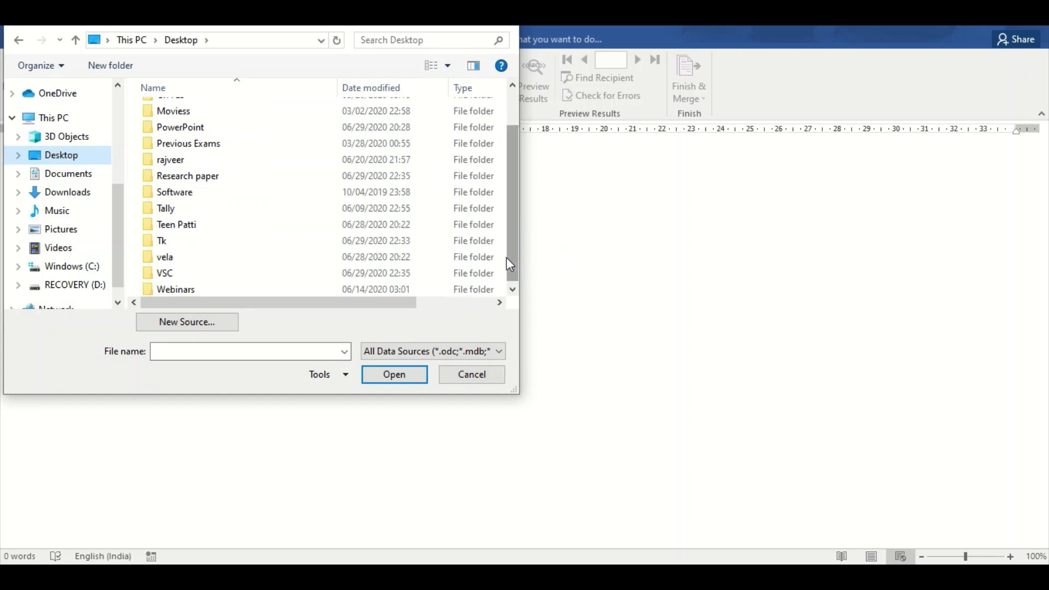
double_click(342, 273)
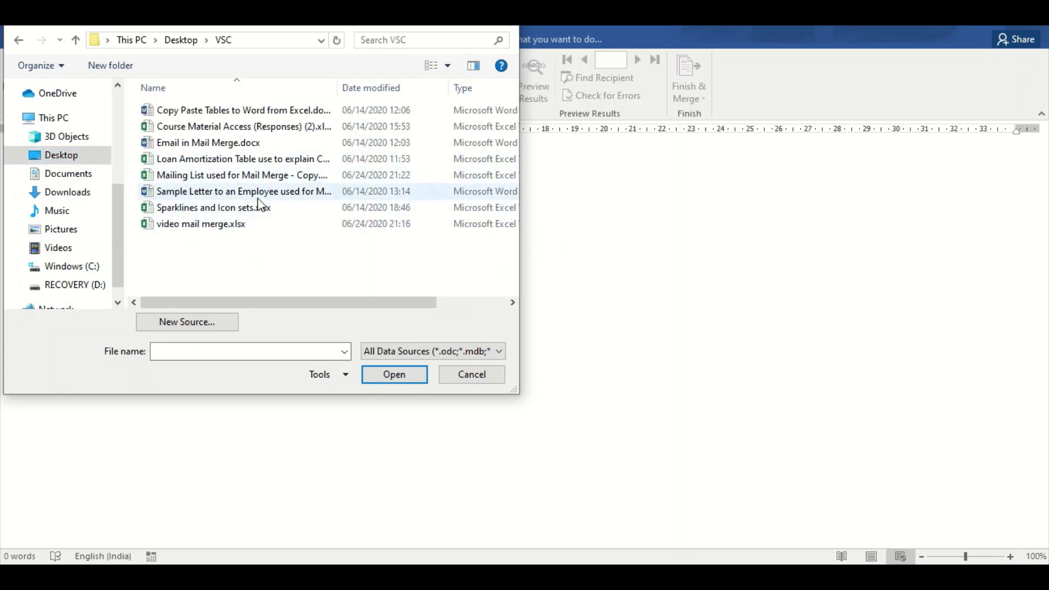
click(251, 228)
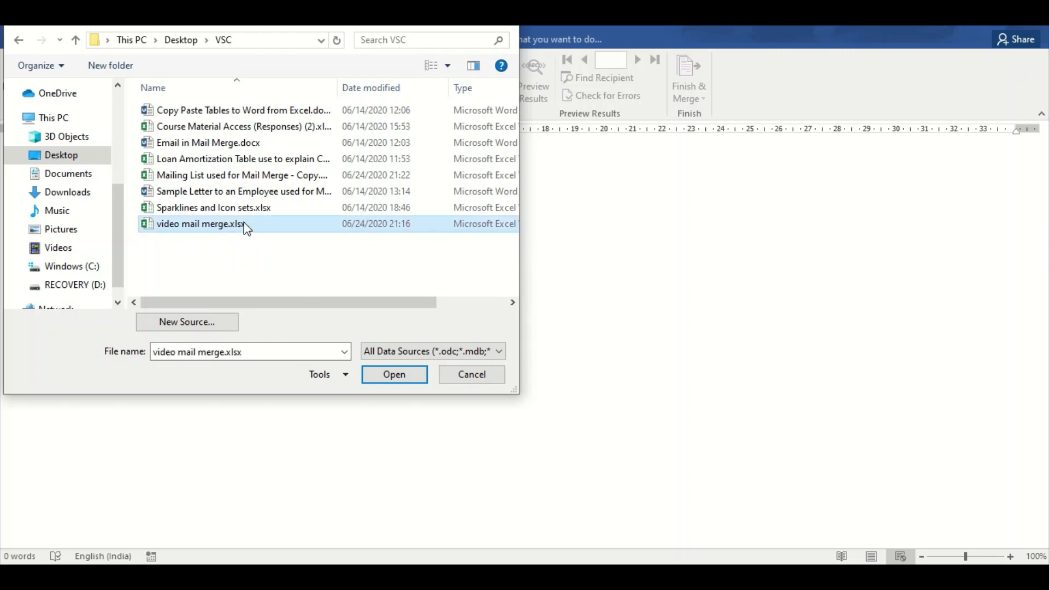
click(386, 374)
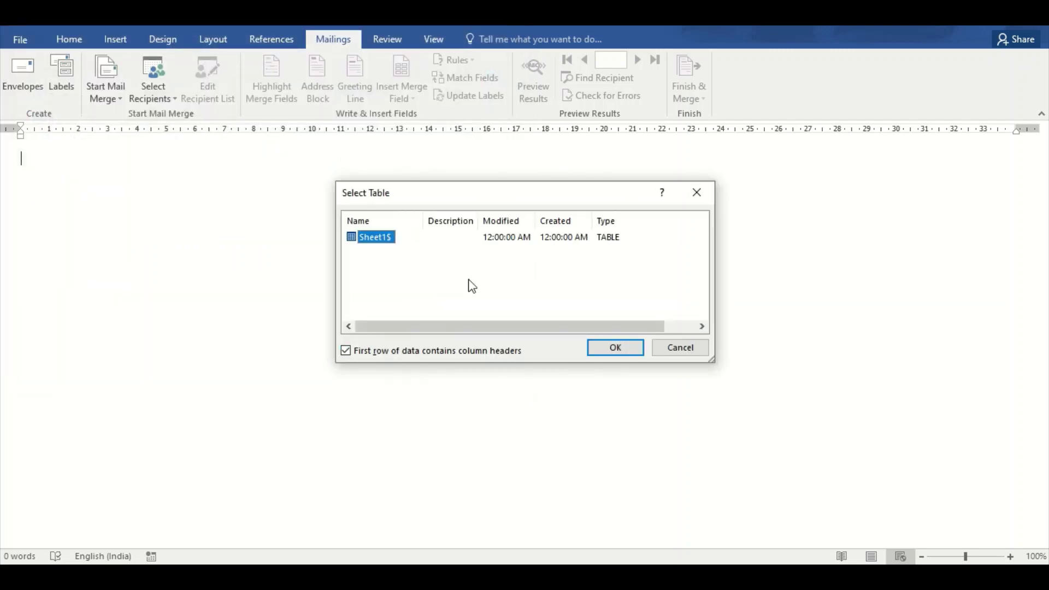
click(616, 350)
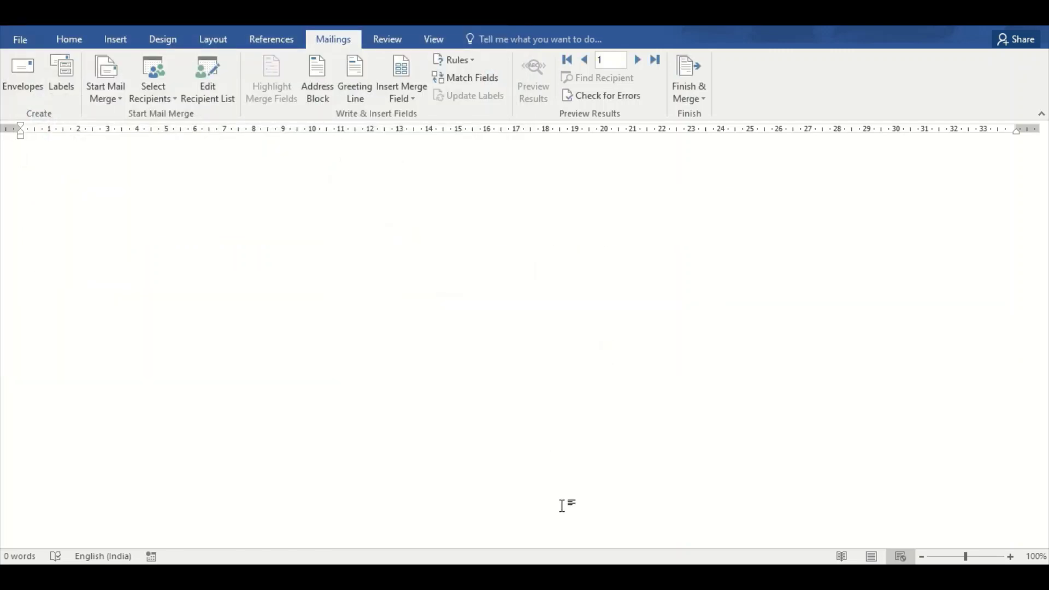
mouse_move(547, 580)
click(513, 543)
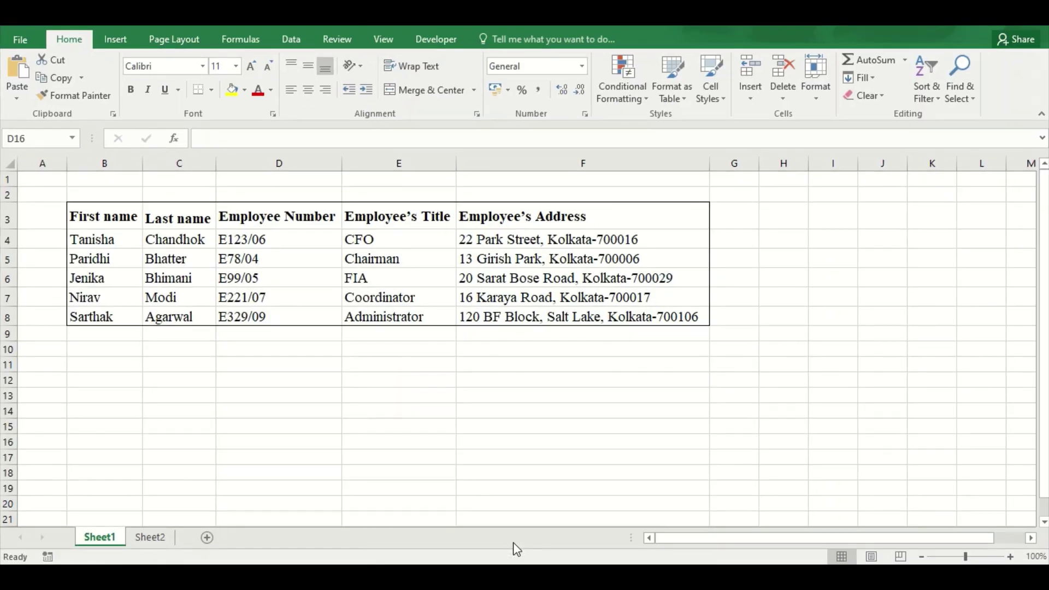
Check the five-employee NAME and MAIL ID list in Excel, then return to the Word merge document
click(589, 549)
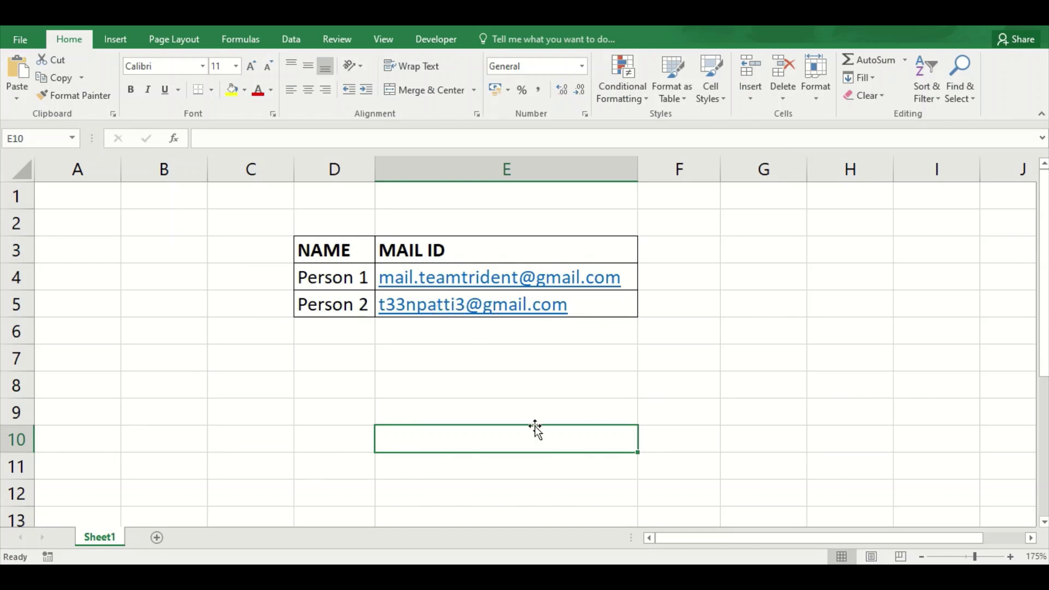
key(alt+Tab)
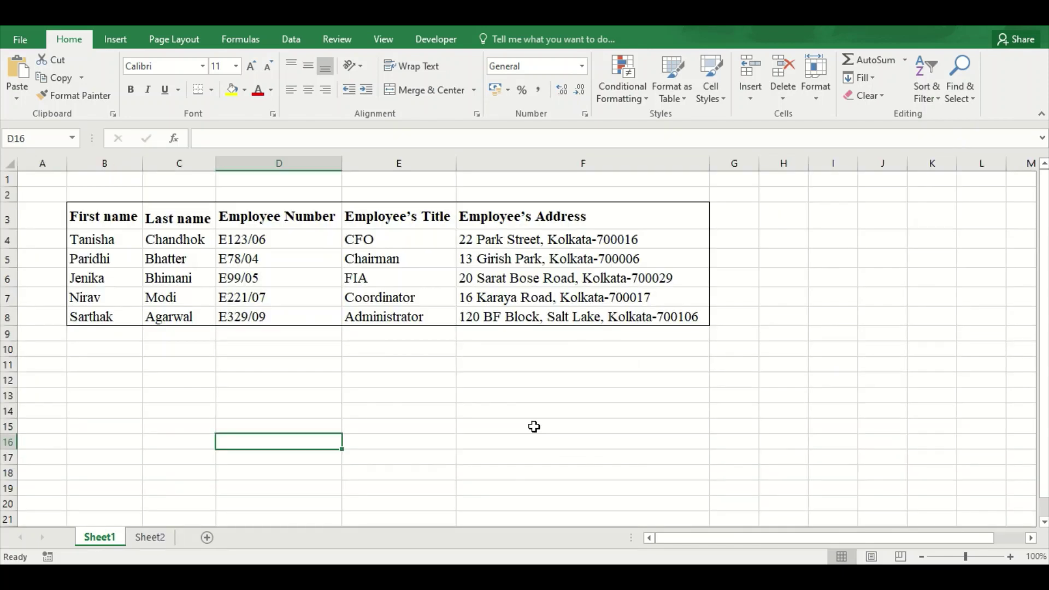
key(alt+Tab)
key(alt+Tab)
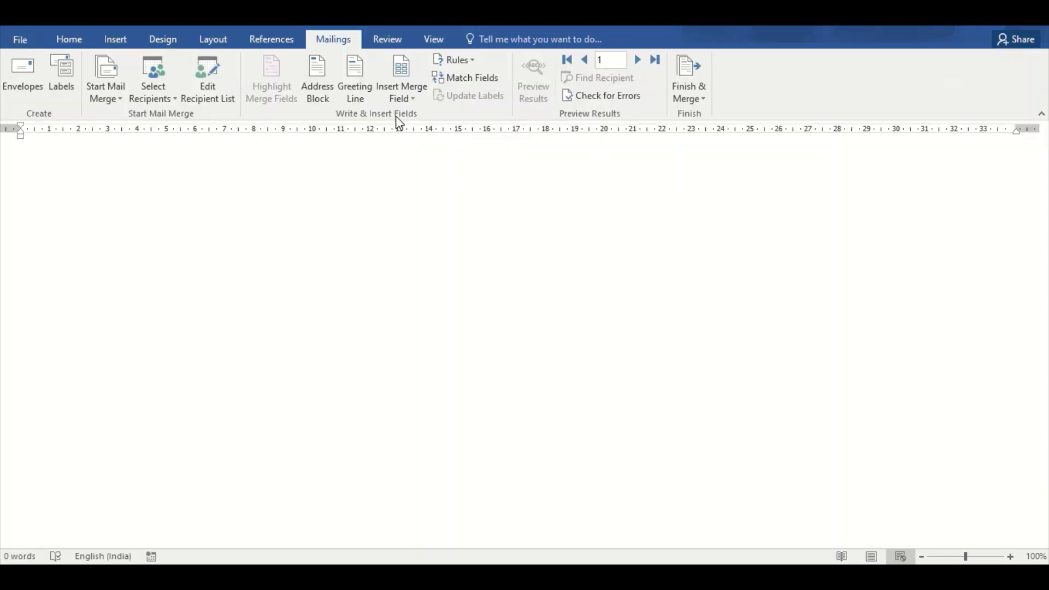
Insert a 'Mr. Randall'-style greeting line with 'To Whom It May Concern:' for invalid names
click(353, 88)
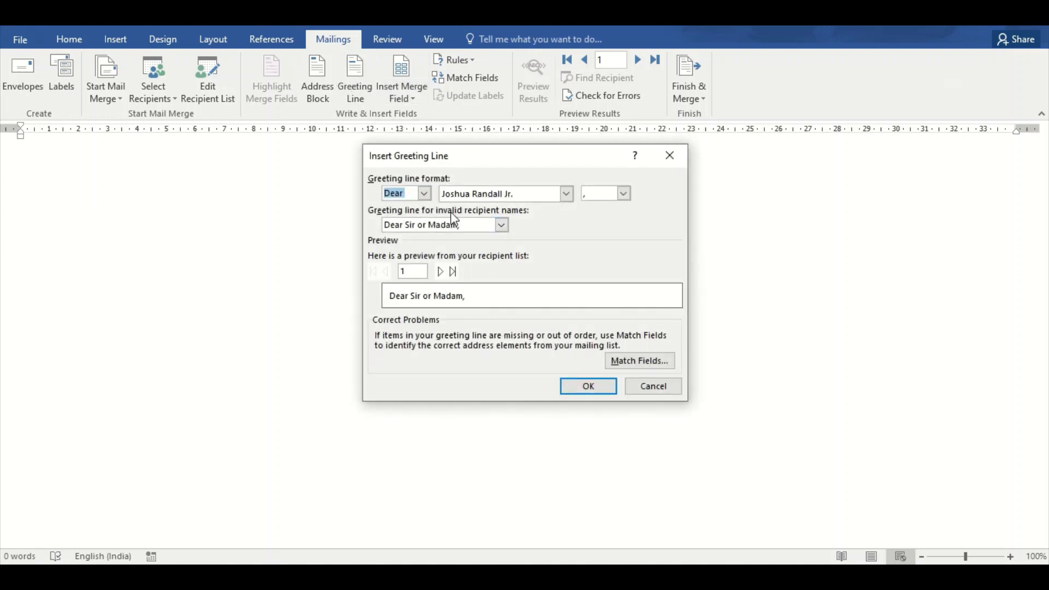
click(567, 194)
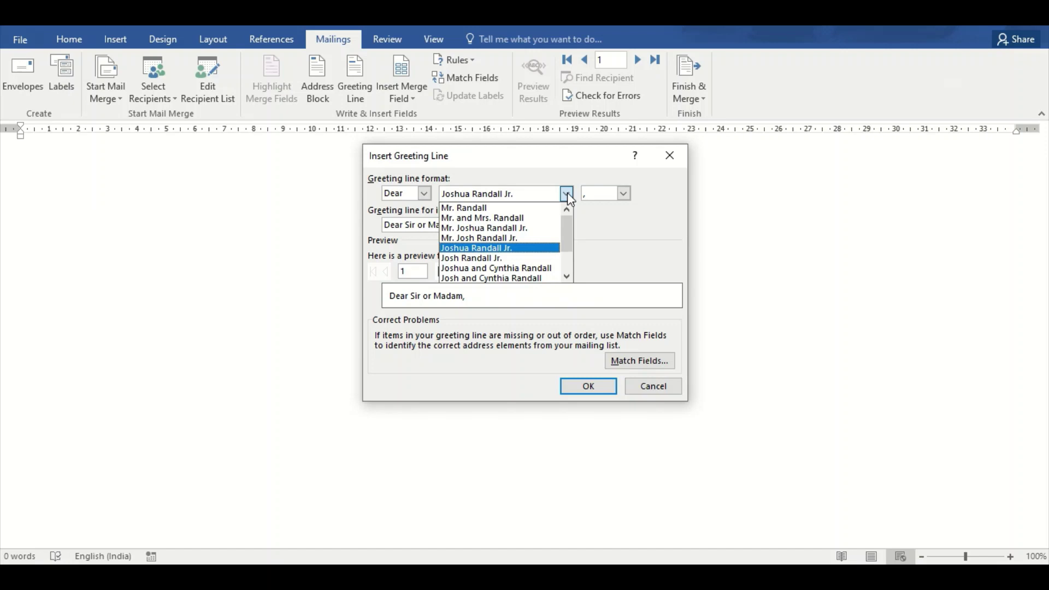
click(567, 193)
click(567, 193)
click(545, 208)
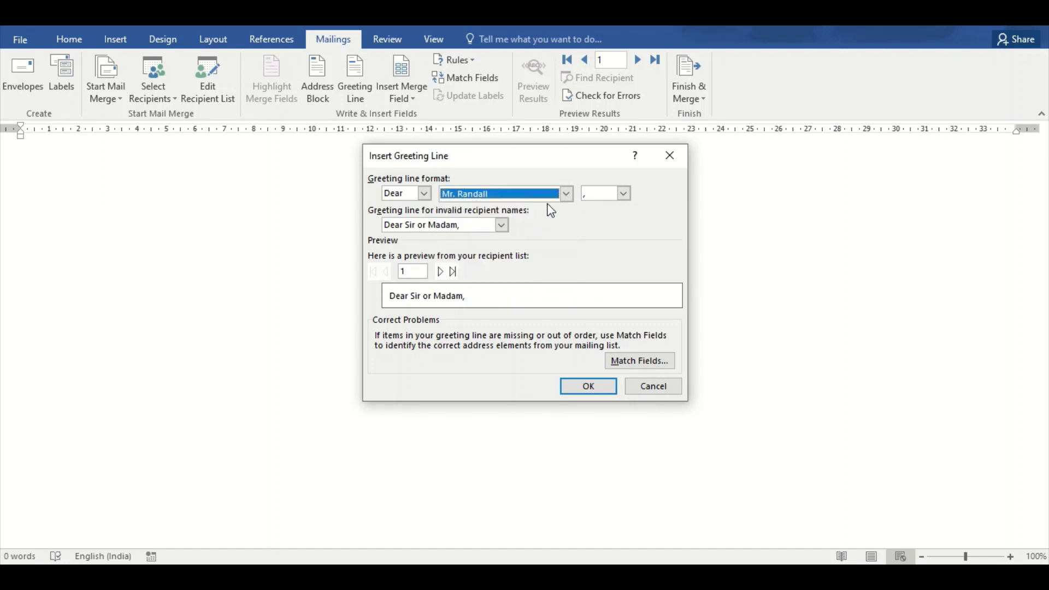
click(501, 225)
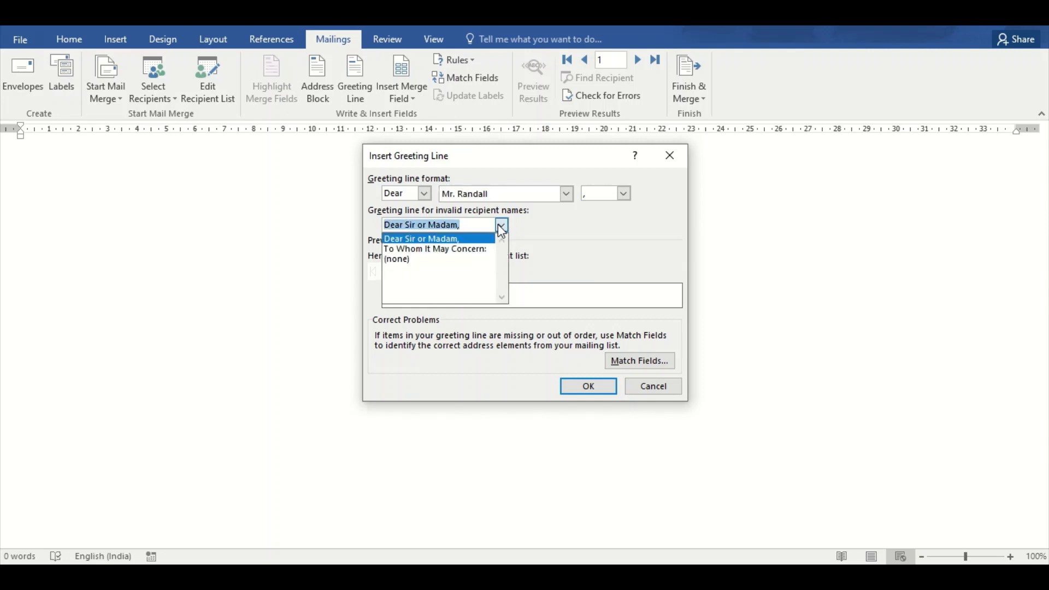
click(492, 252)
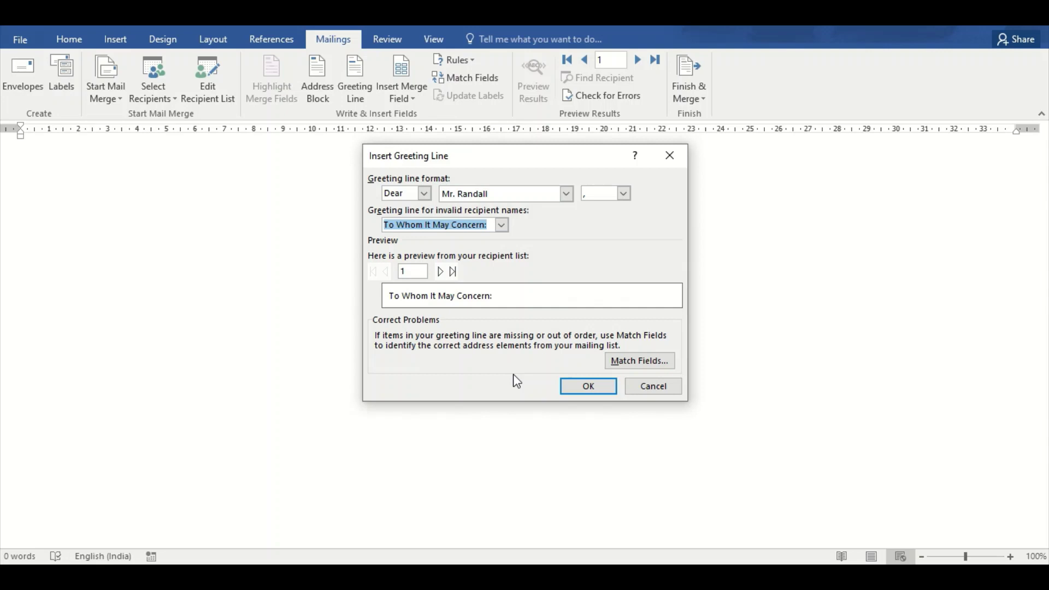
click(578, 388)
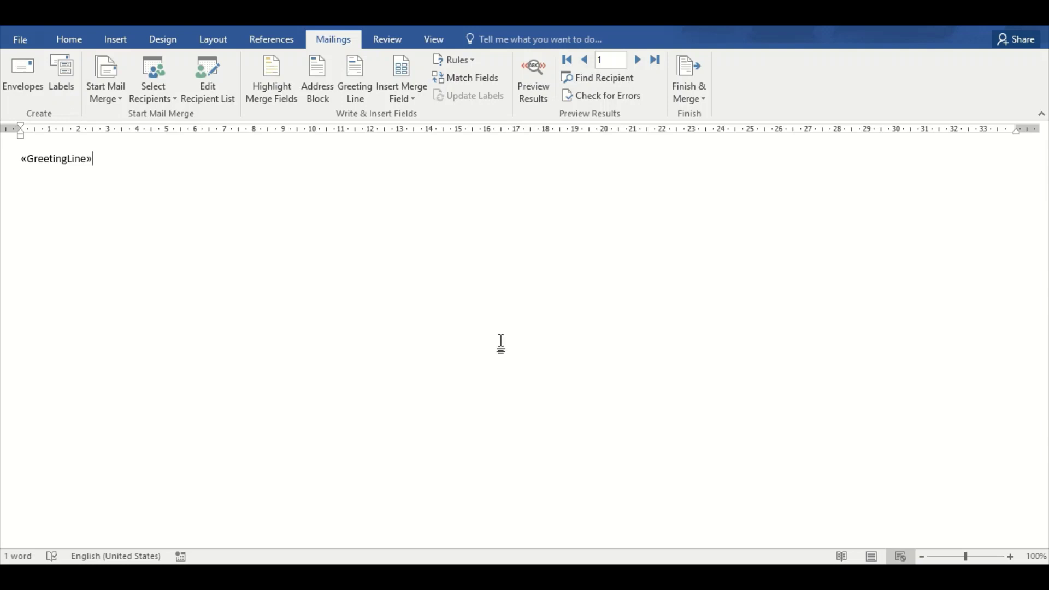
Add the NAME_ merge field on a new line below the greeting
key(Return)
click(409, 98)
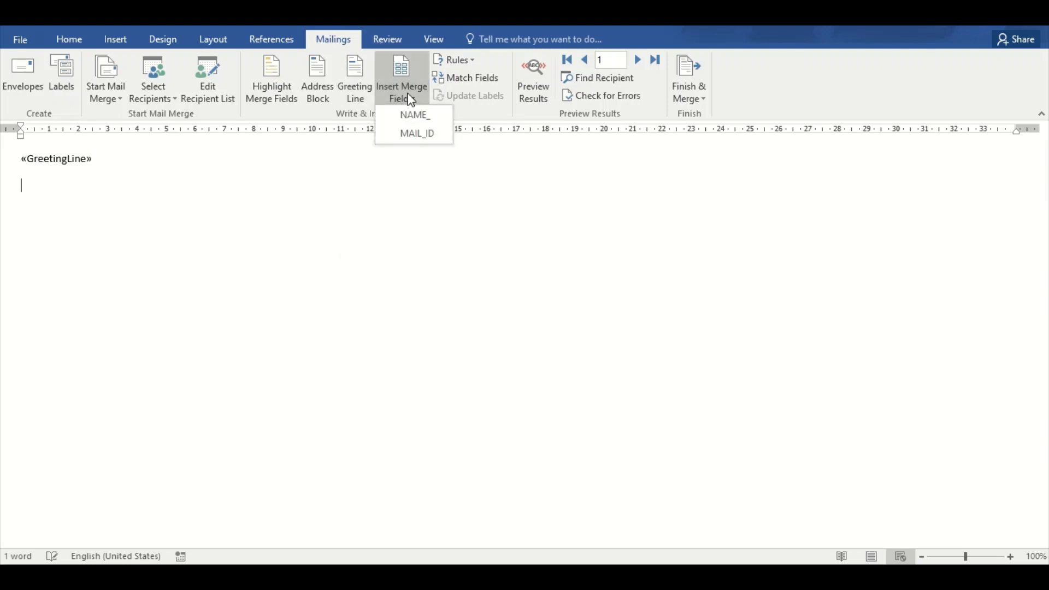
click(415, 114)
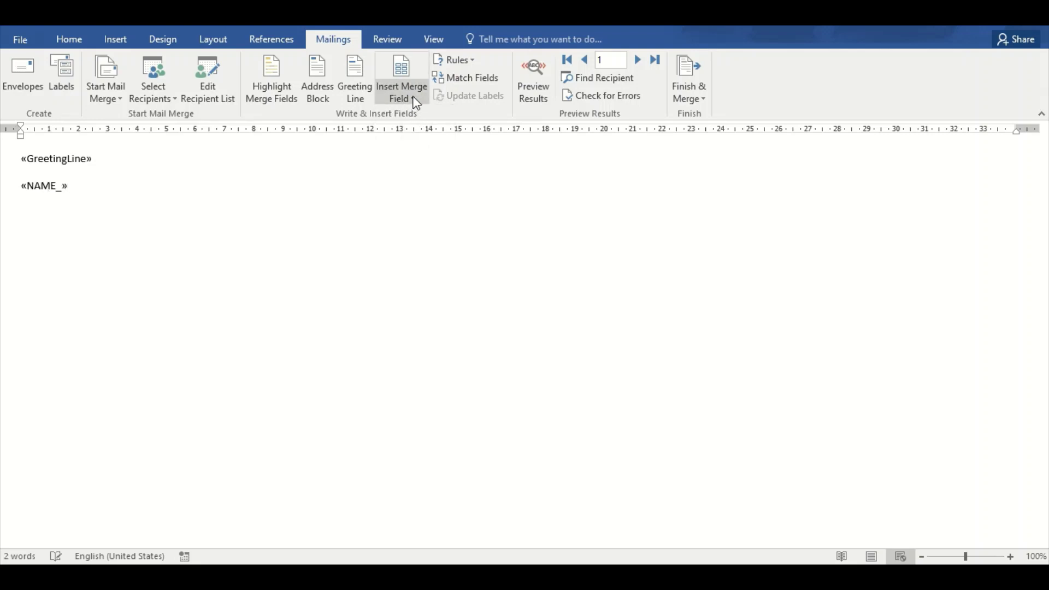
Type the body 'Hey we are using mail merge.' and the sign-off 'Team Trident' below it
key(Return)
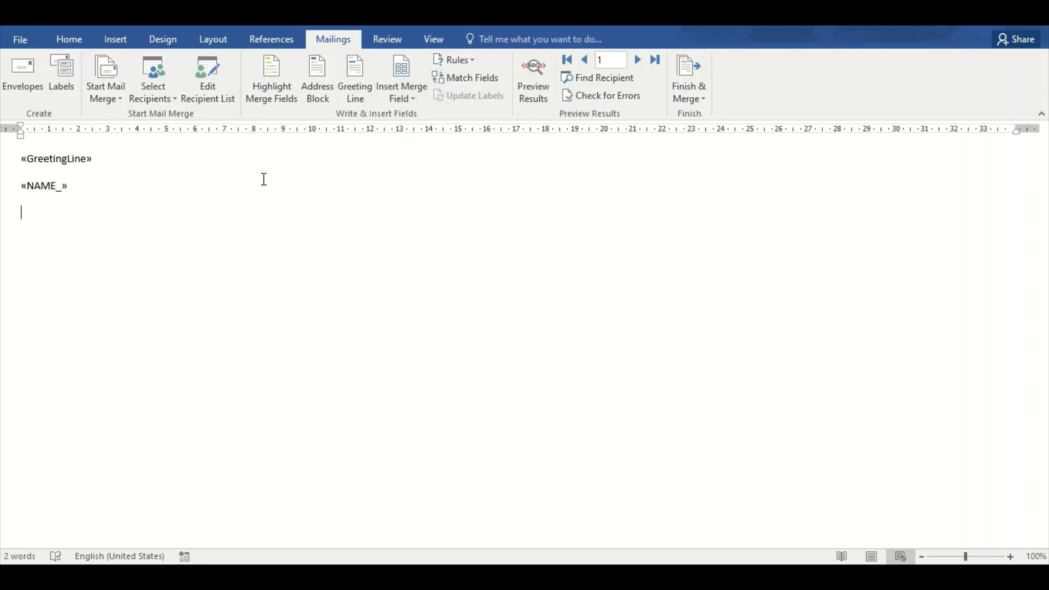
text(Hey we are using mail merger)
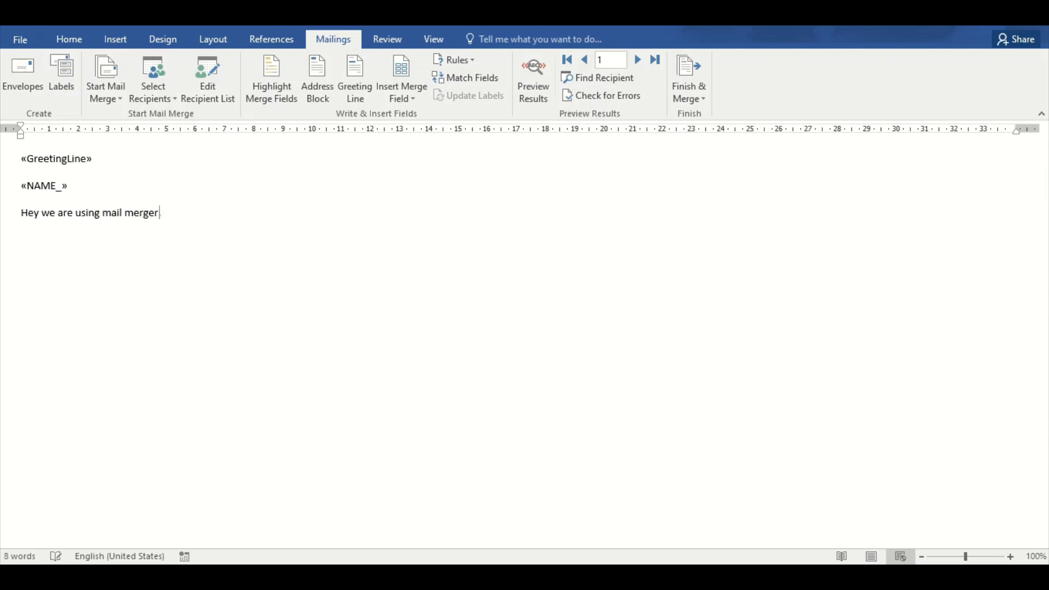
key(BackSpace)
text(.)
key(Return)
text(Team Tri)
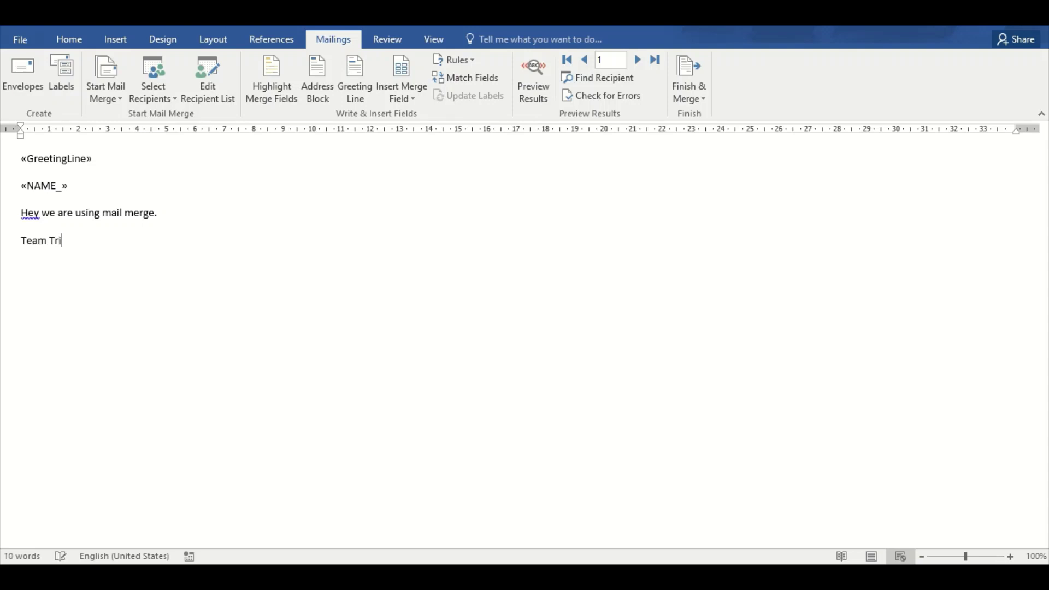
text(dent.)
key(Return)
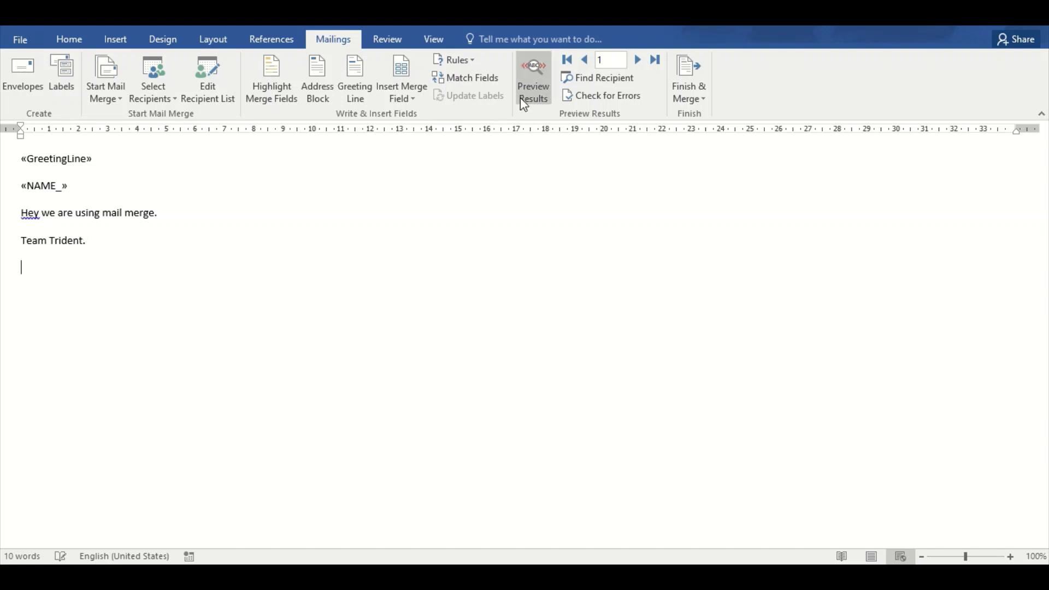
click(694, 86)
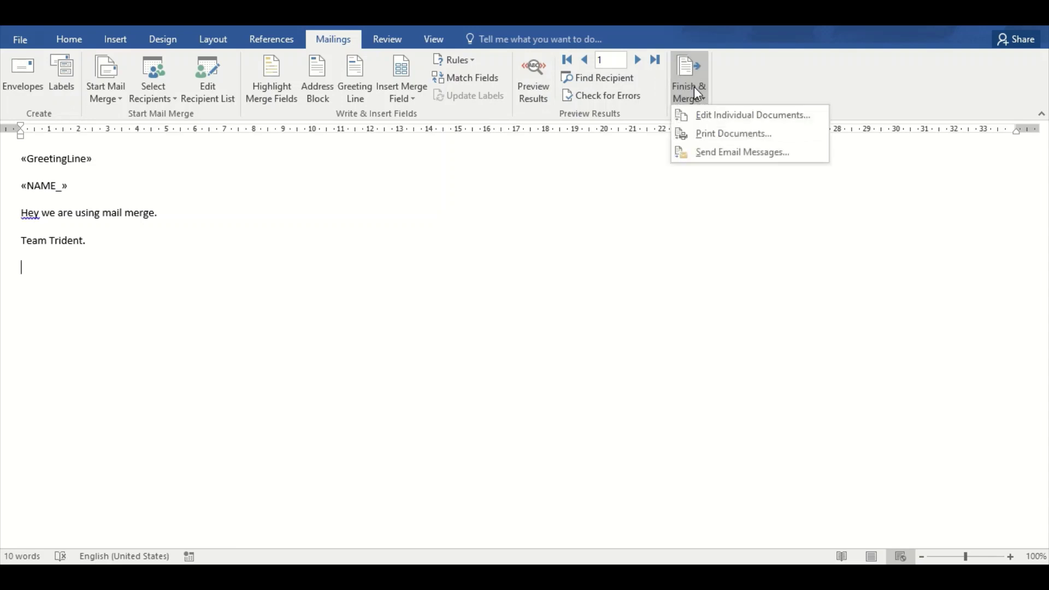
Send all records as HTML emails to the MAIL_ID field with subject 'Mail Merge'
click(712, 160)
click(631, 225)
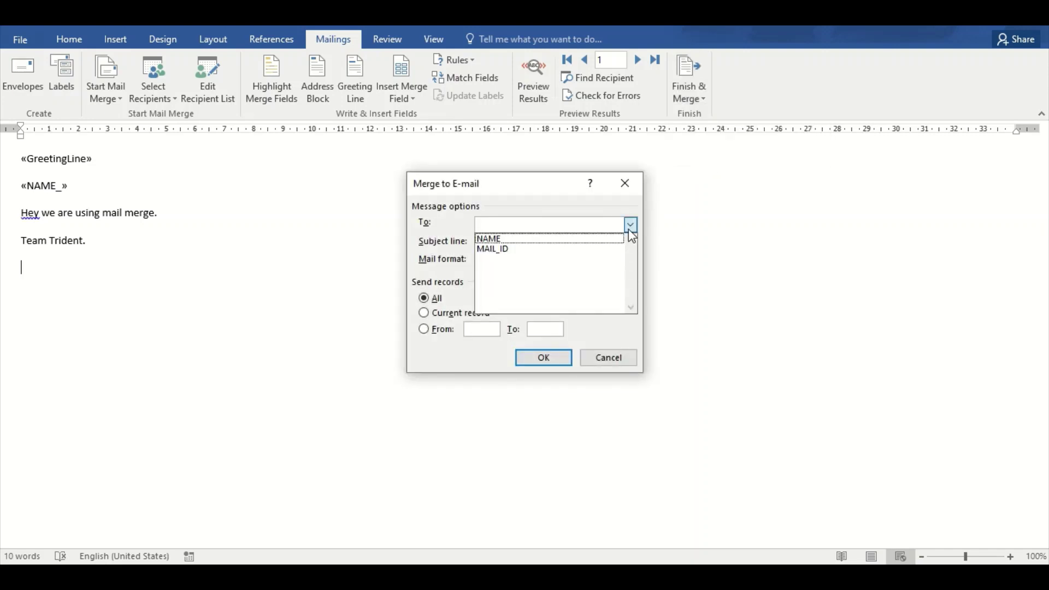
click(609, 249)
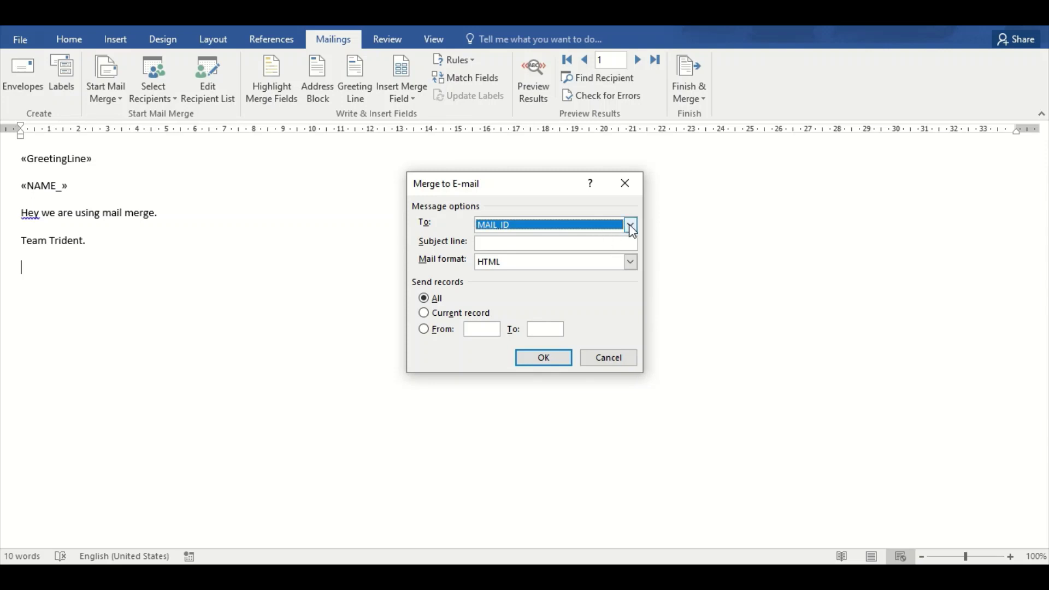
click(605, 242)
text(Mail)
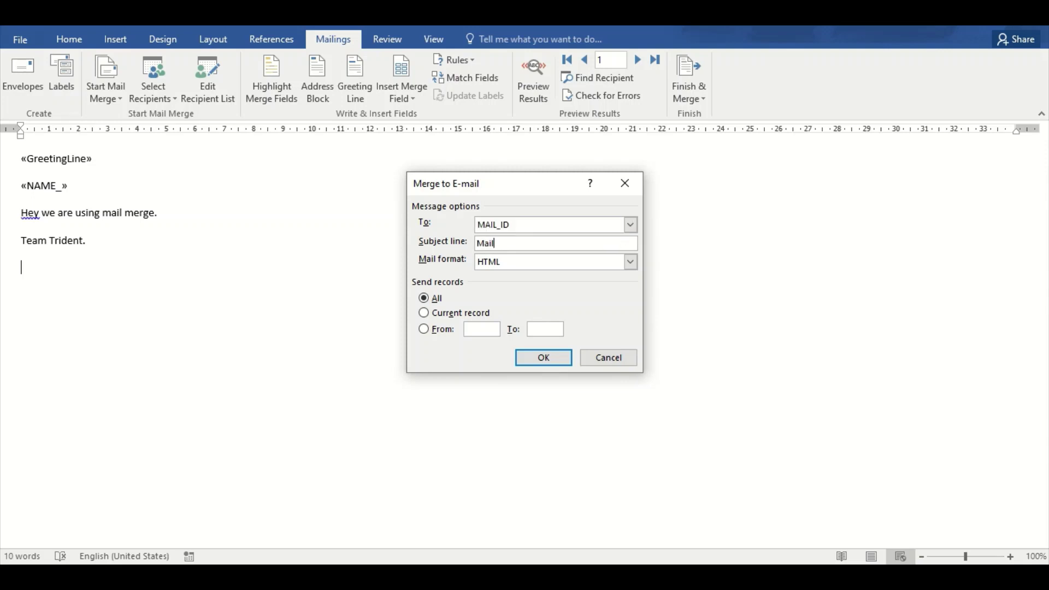
text( Merge)
click(537, 364)
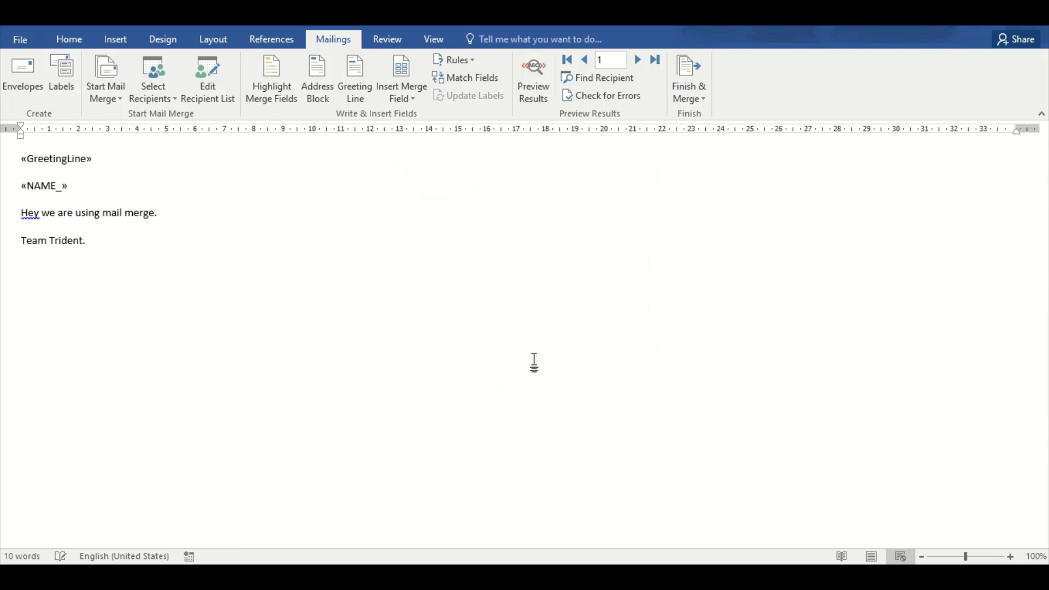
Preview the merged results, stepping to record 2 and back to record 1 (Person 1)
click(636, 60)
click(581, 68)
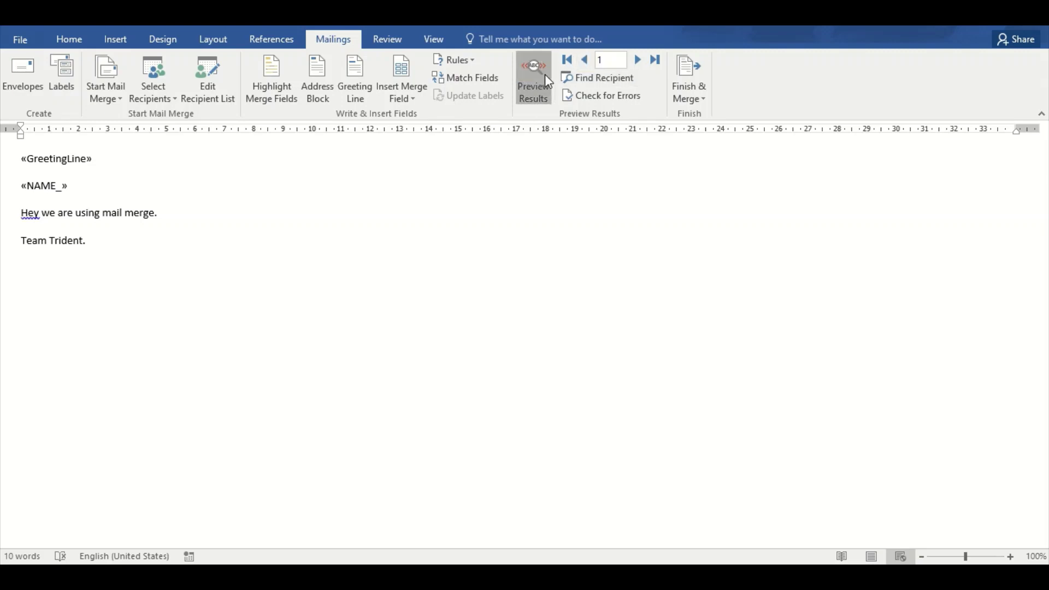
click(545, 74)
click(637, 60)
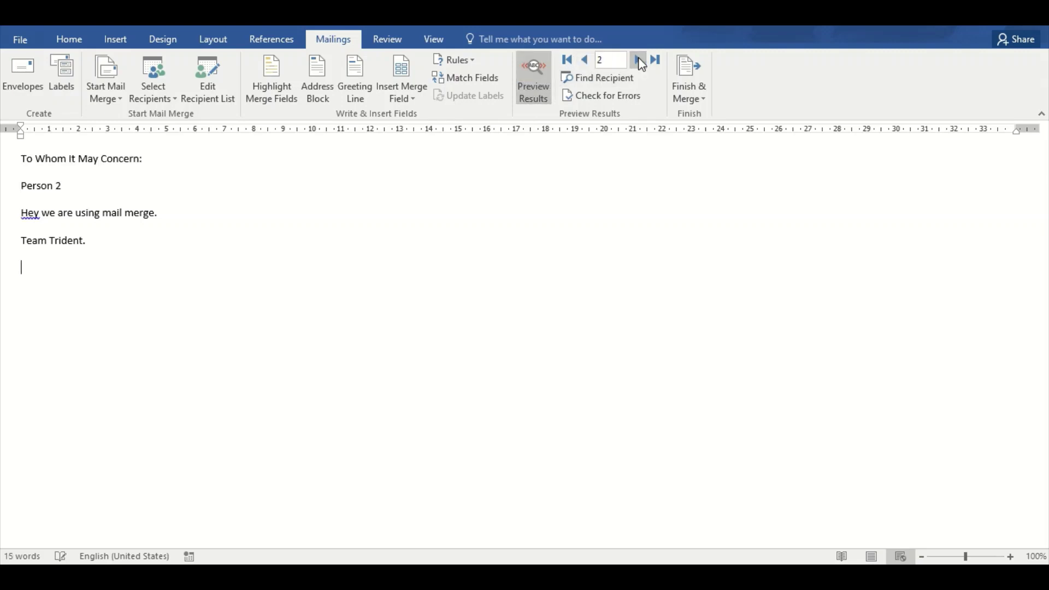
click(583, 60)
Reload the Gmail inbox and open the received 'Mail Merge' email from Team Trident
mouse_move(584, 580)
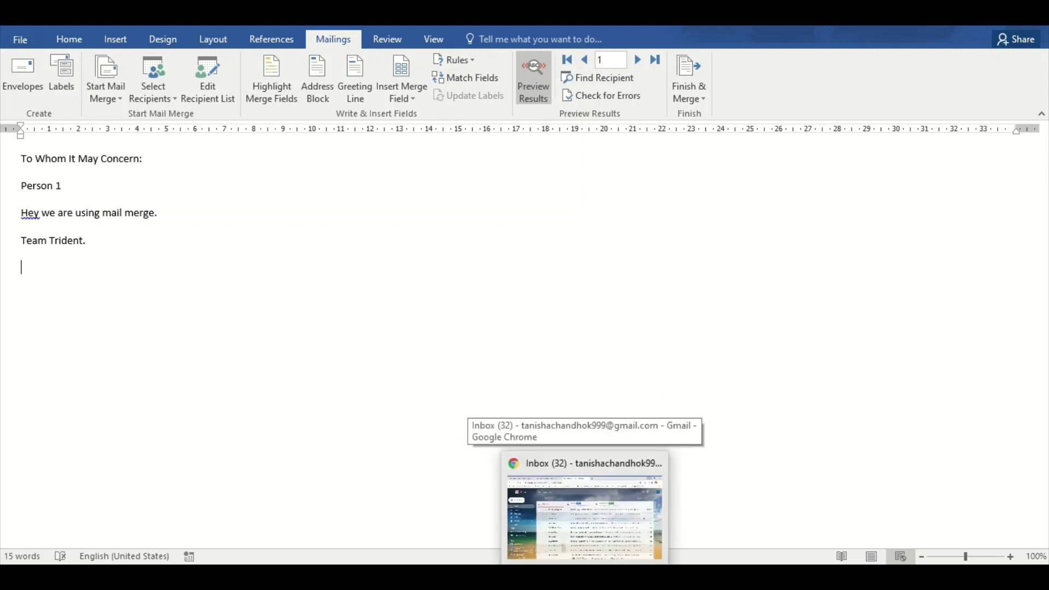
click(584, 519)
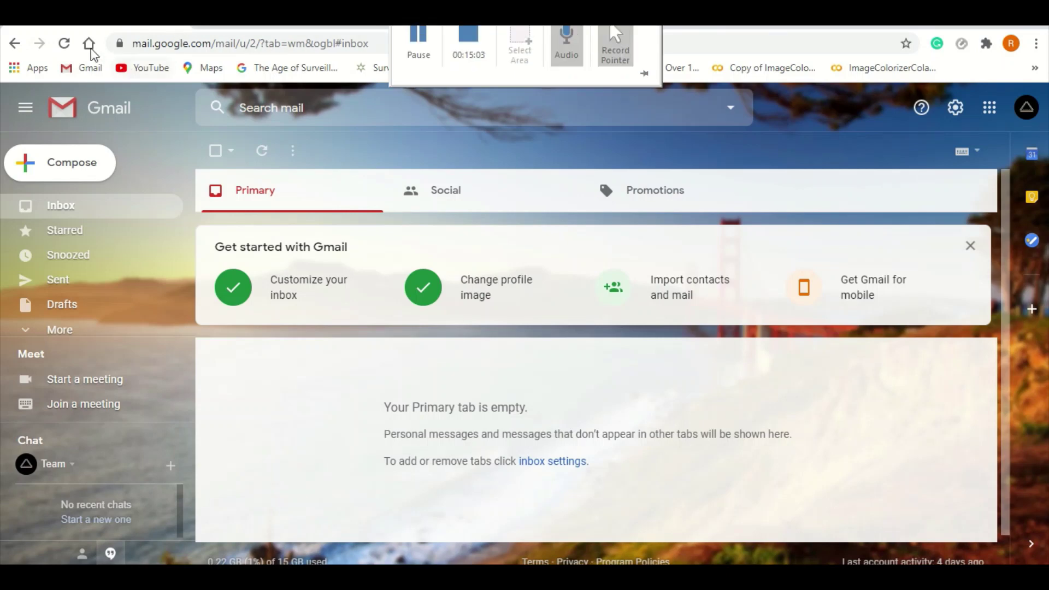
click(65, 47)
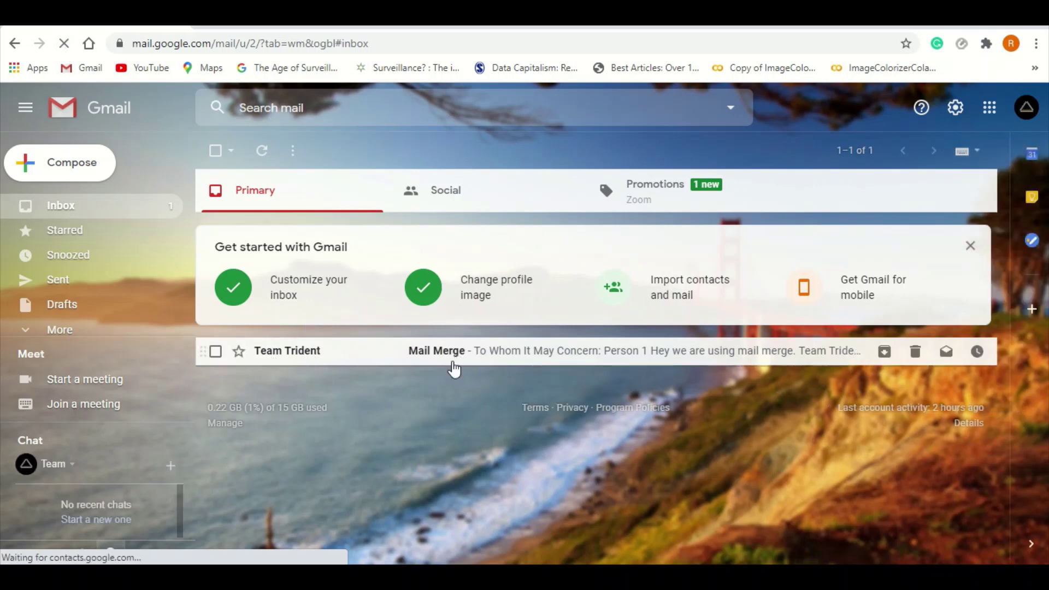
click(451, 355)
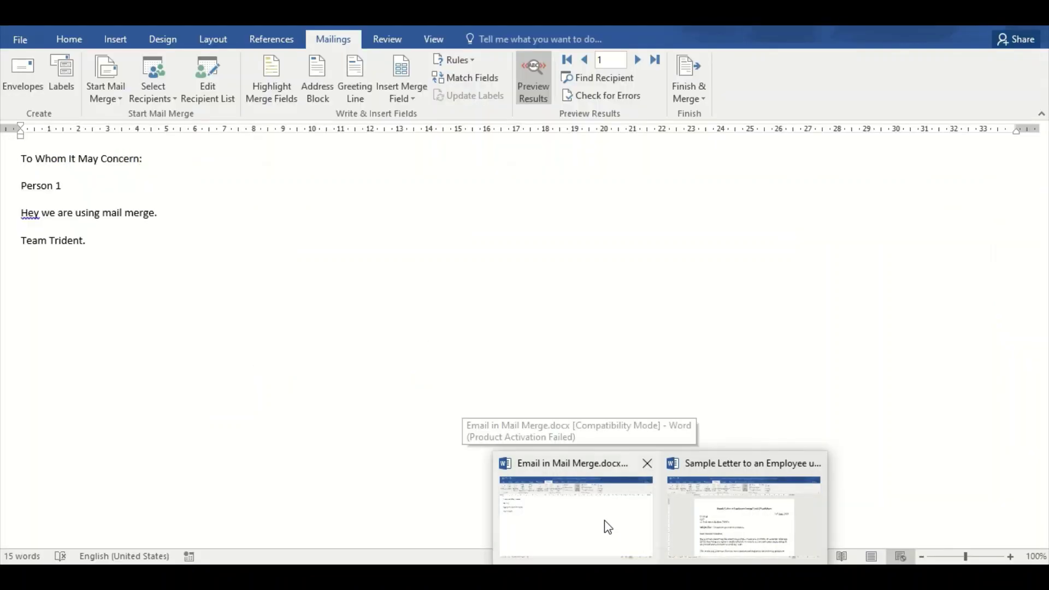
Bring the Word 'Email in Mail Merge' document back to the front, still previewing record 1
click(604, 520)
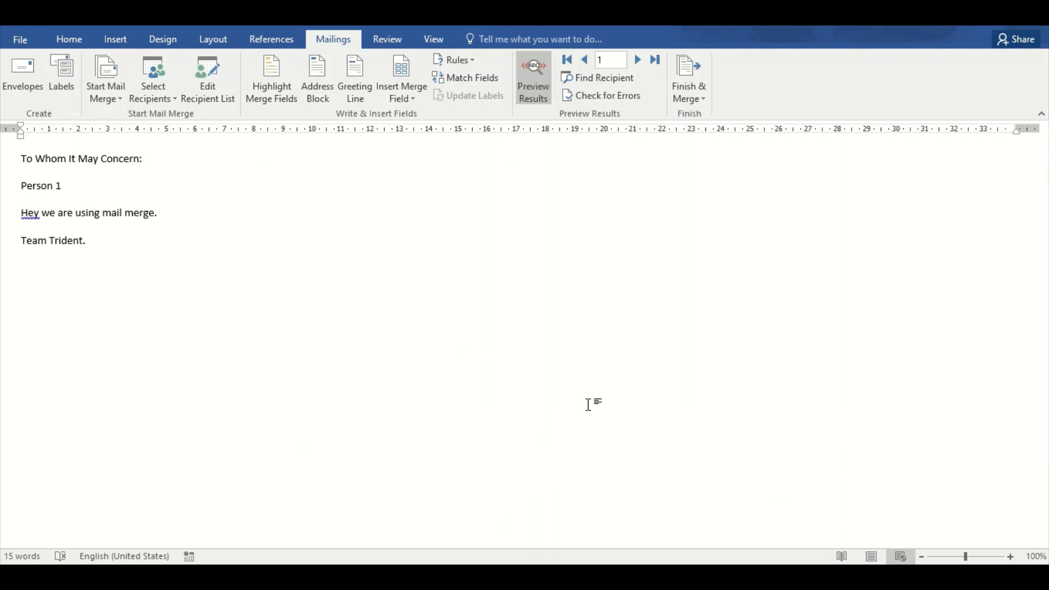